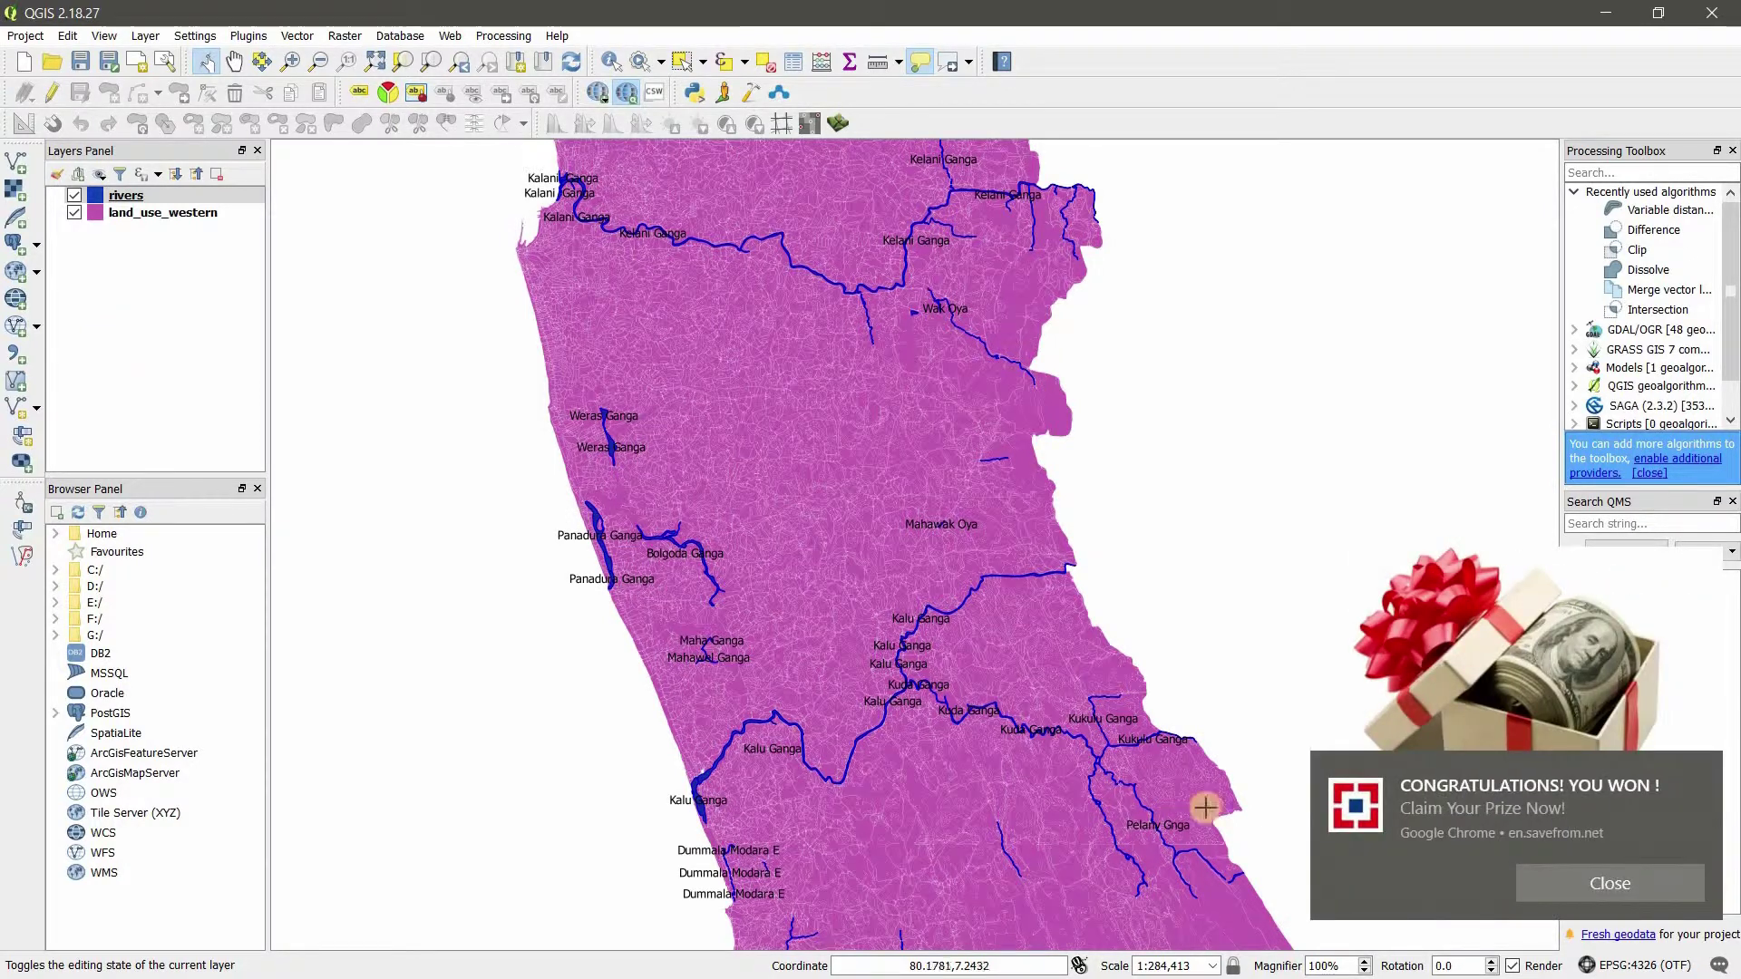
Dismiss the notification and create a print composer titled '01atlas'
left_click(1591, 884)
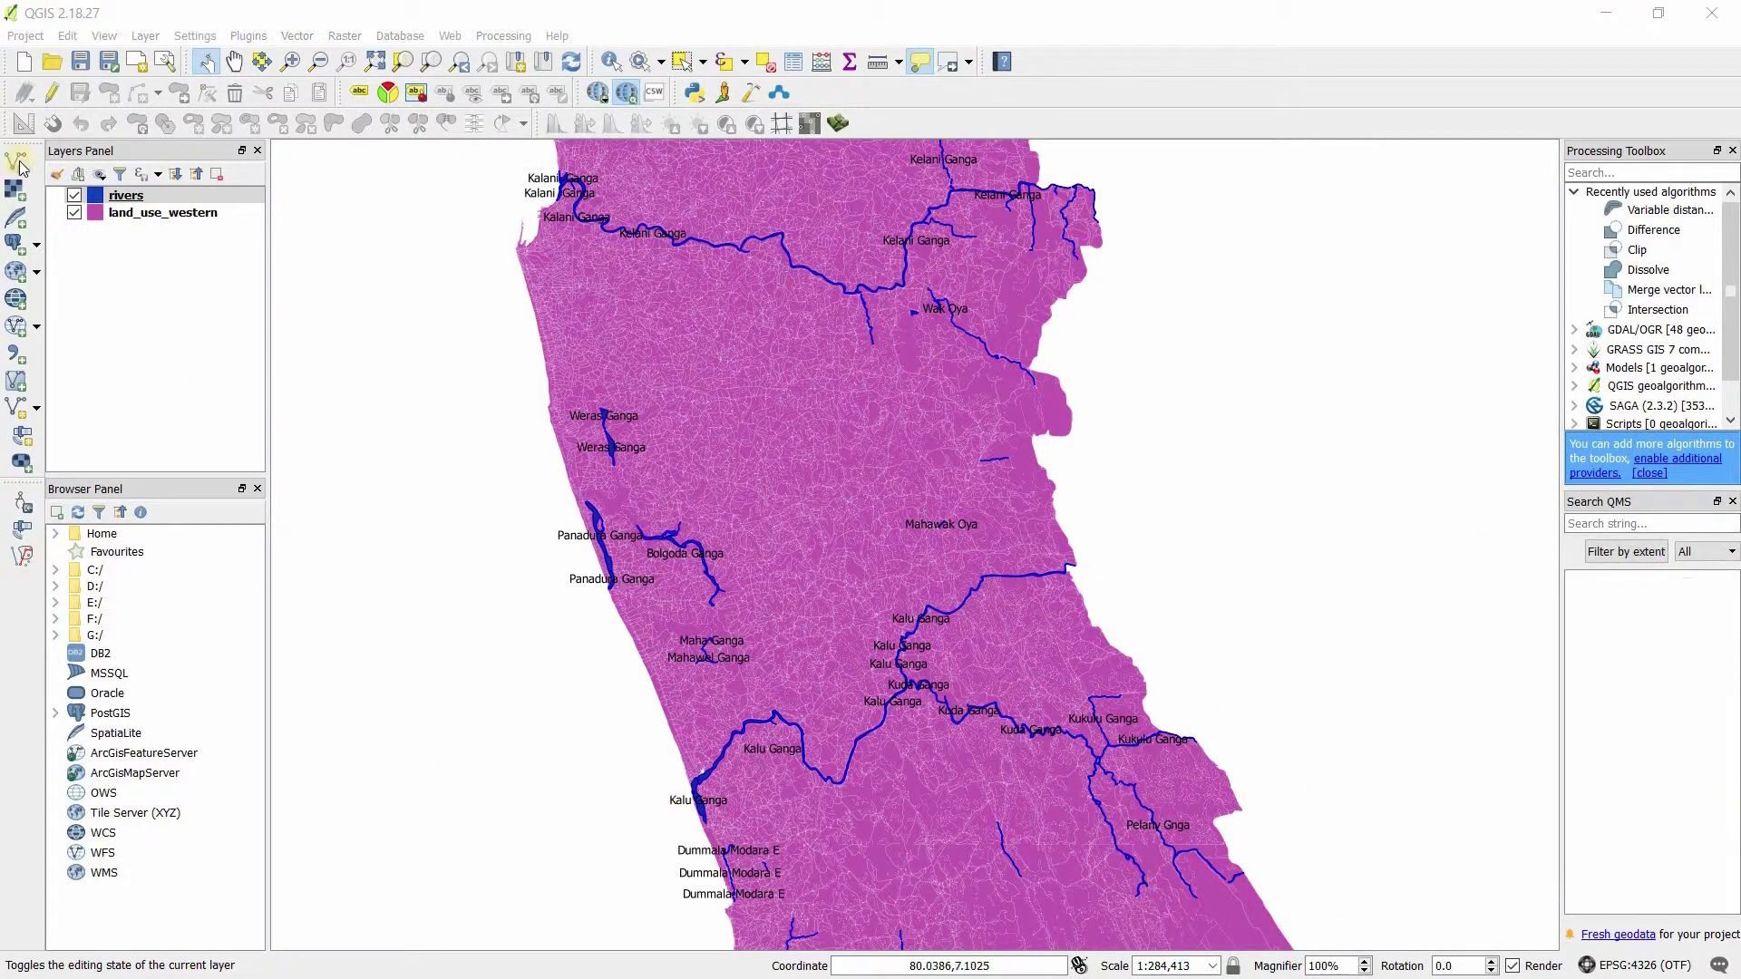
left_click(163, 61)
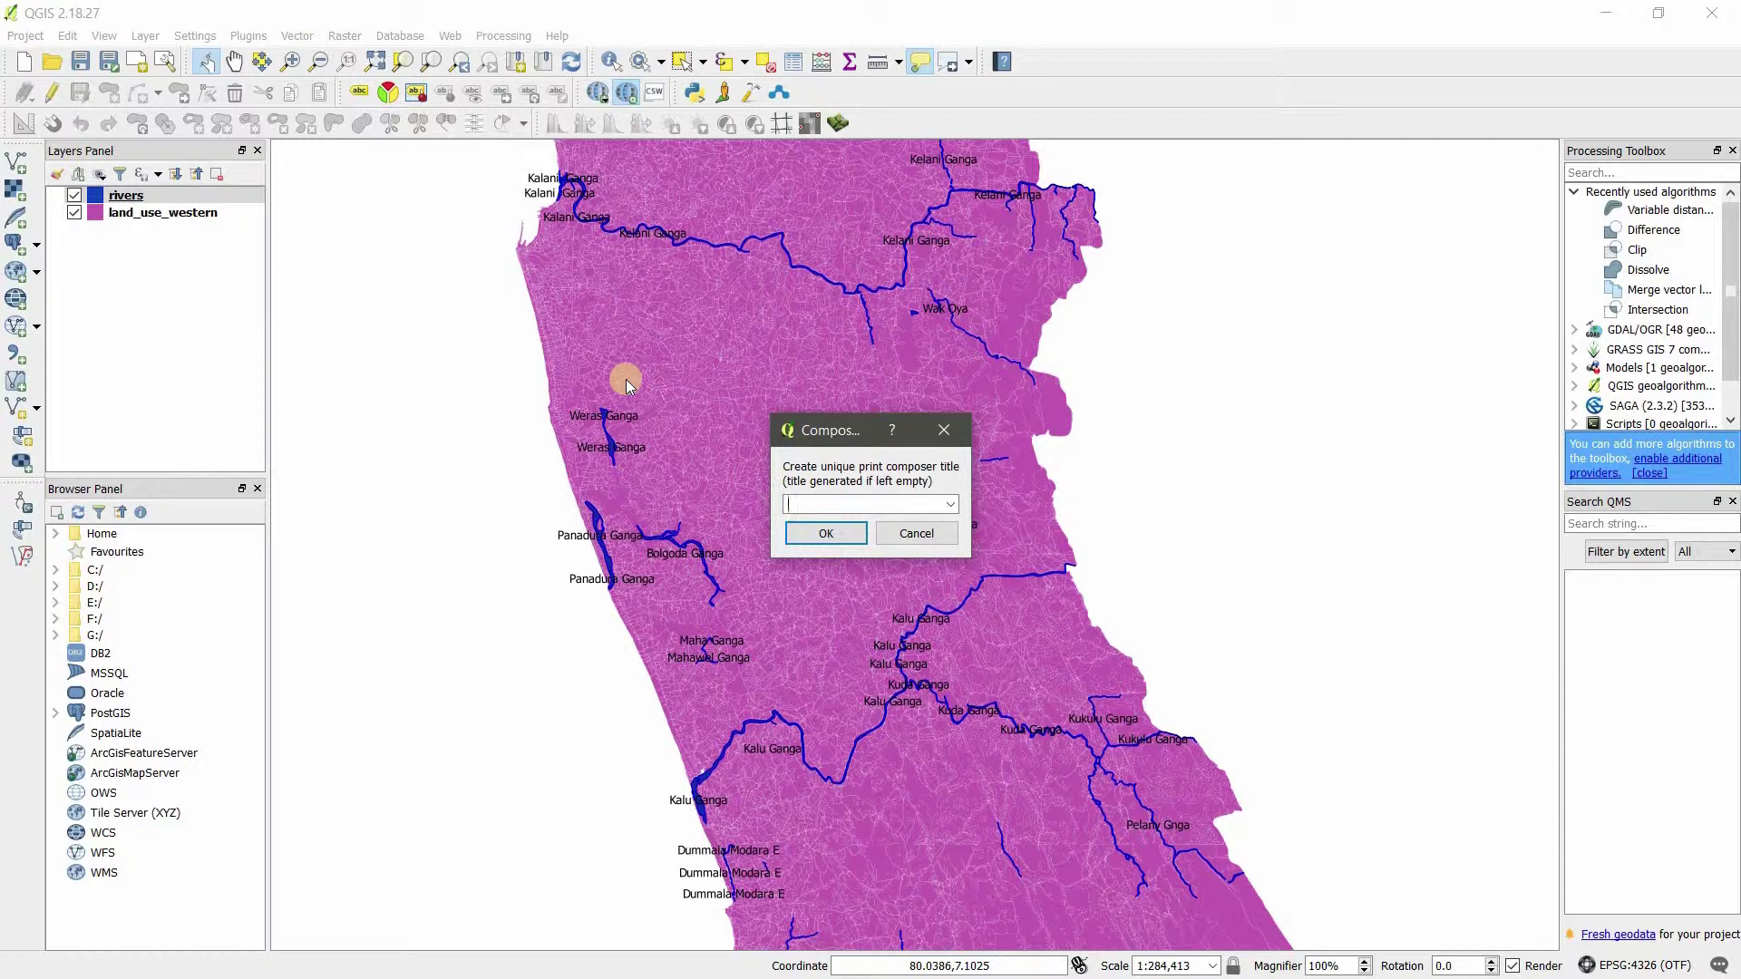
type("0")
type("1atl")
type("as")
left_click(826, 534)
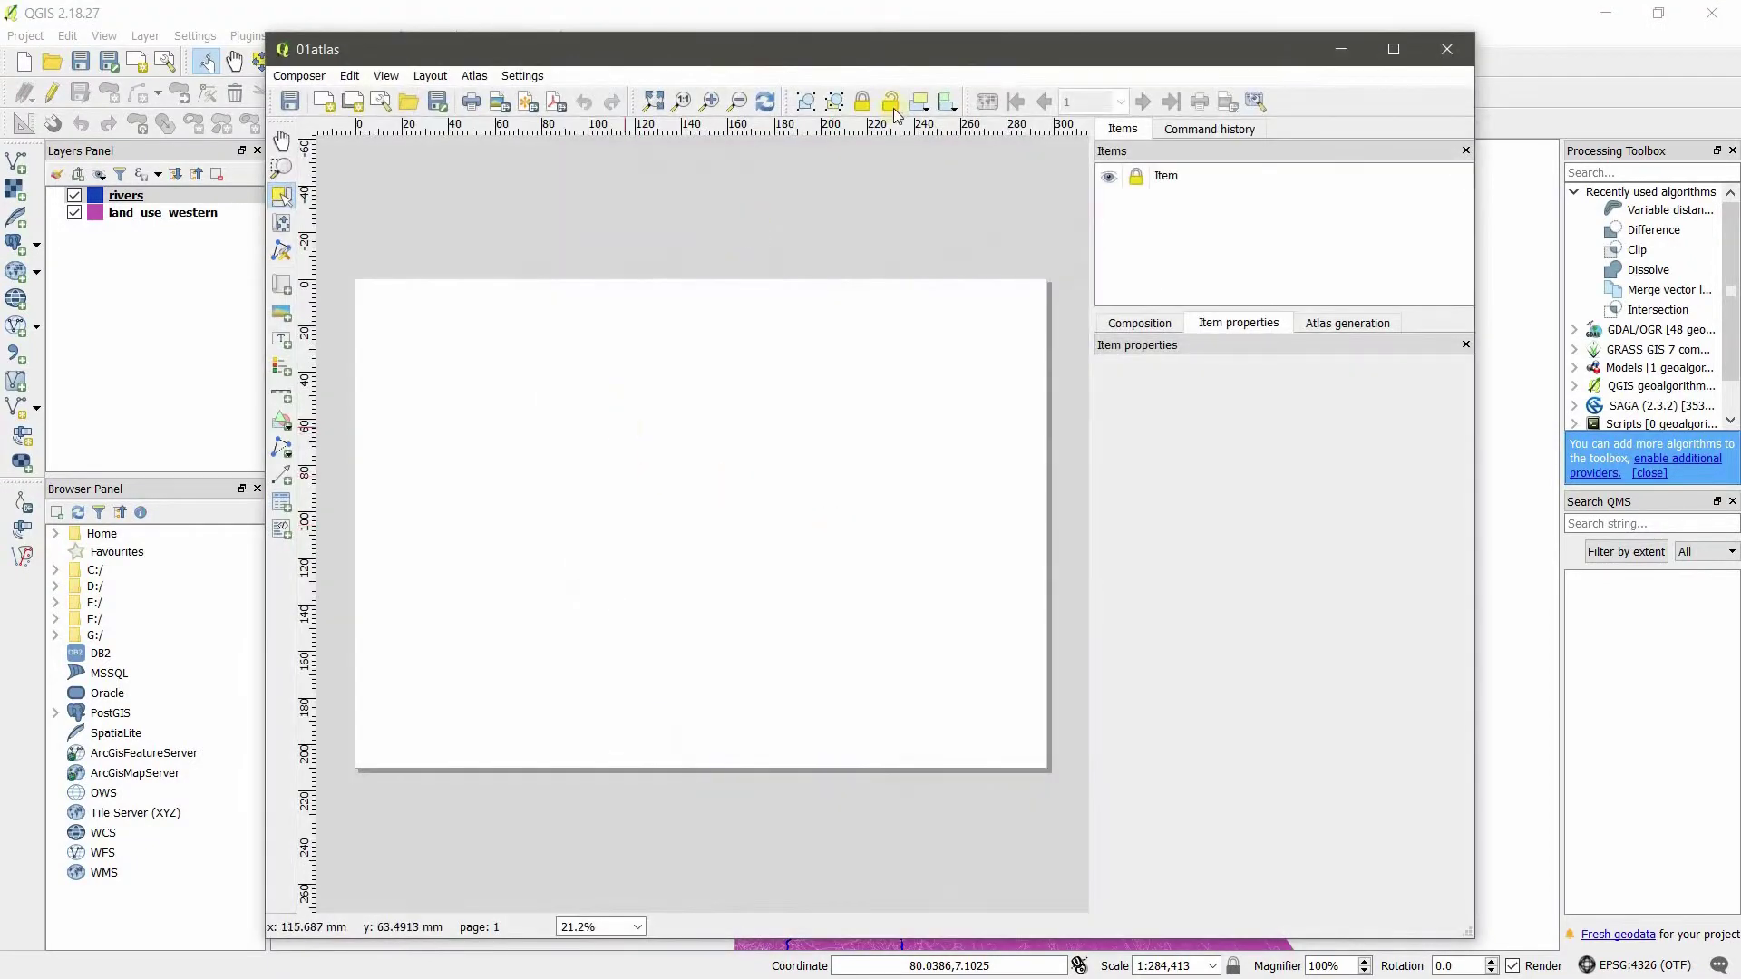
Maximize the composer and draw a large map frame across the page
left_click(1393, 49)
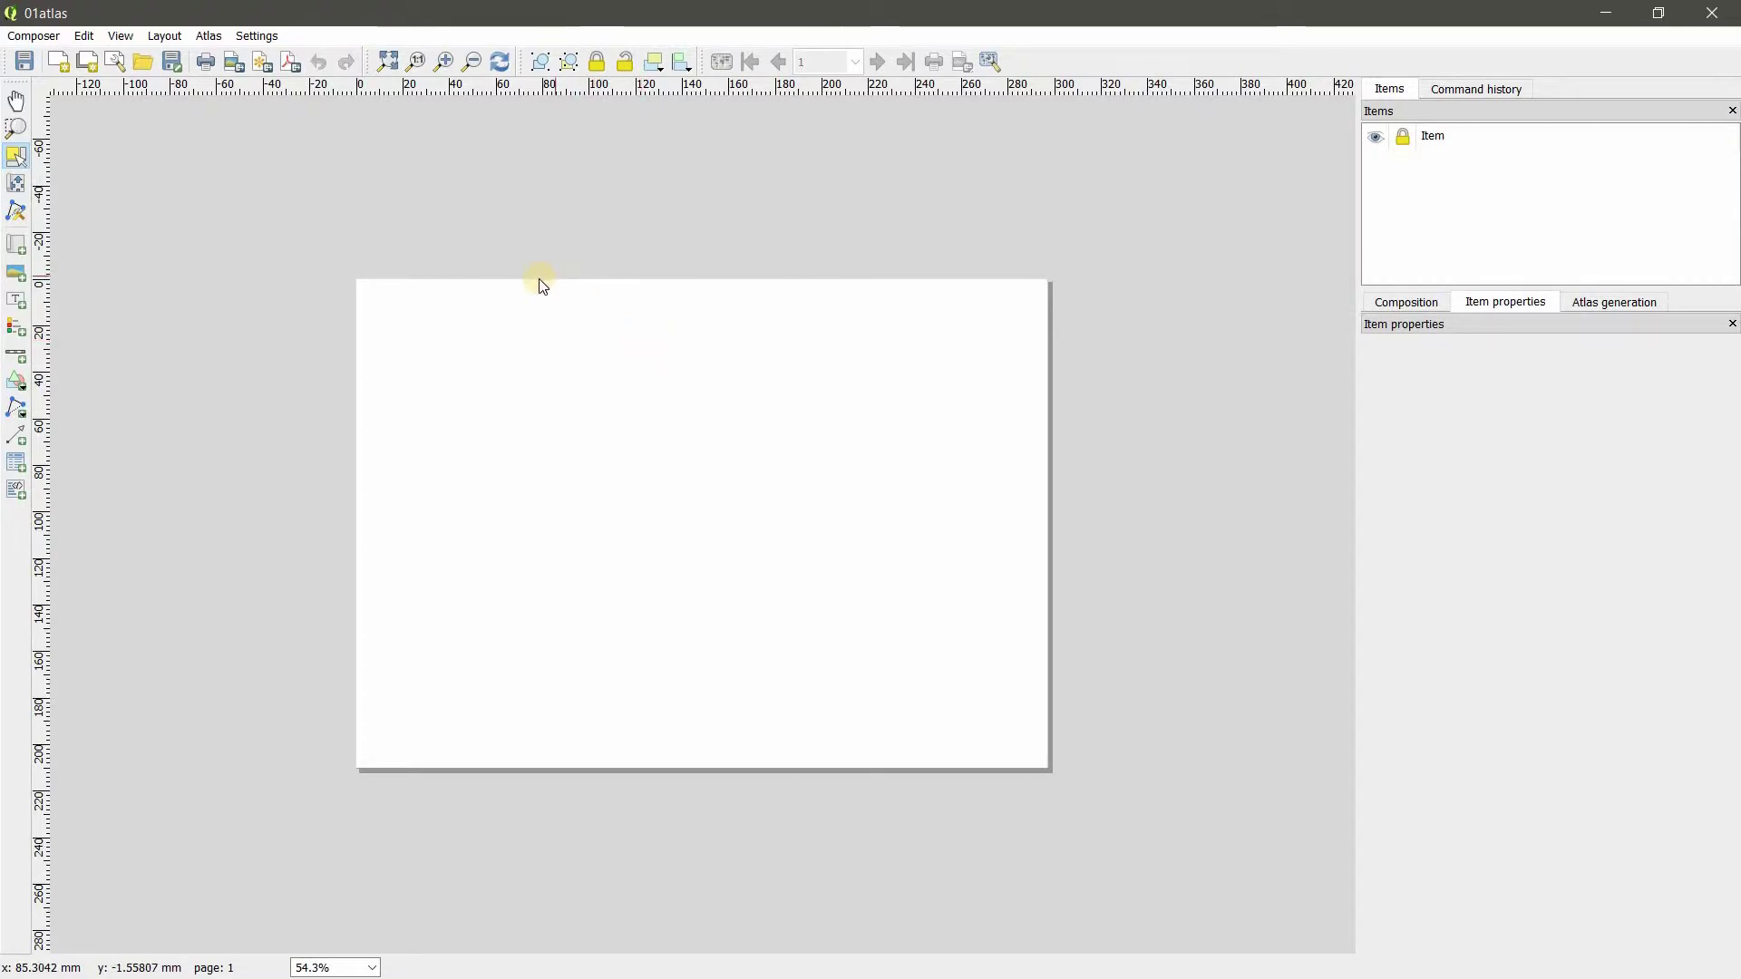
left_click(16, 246)
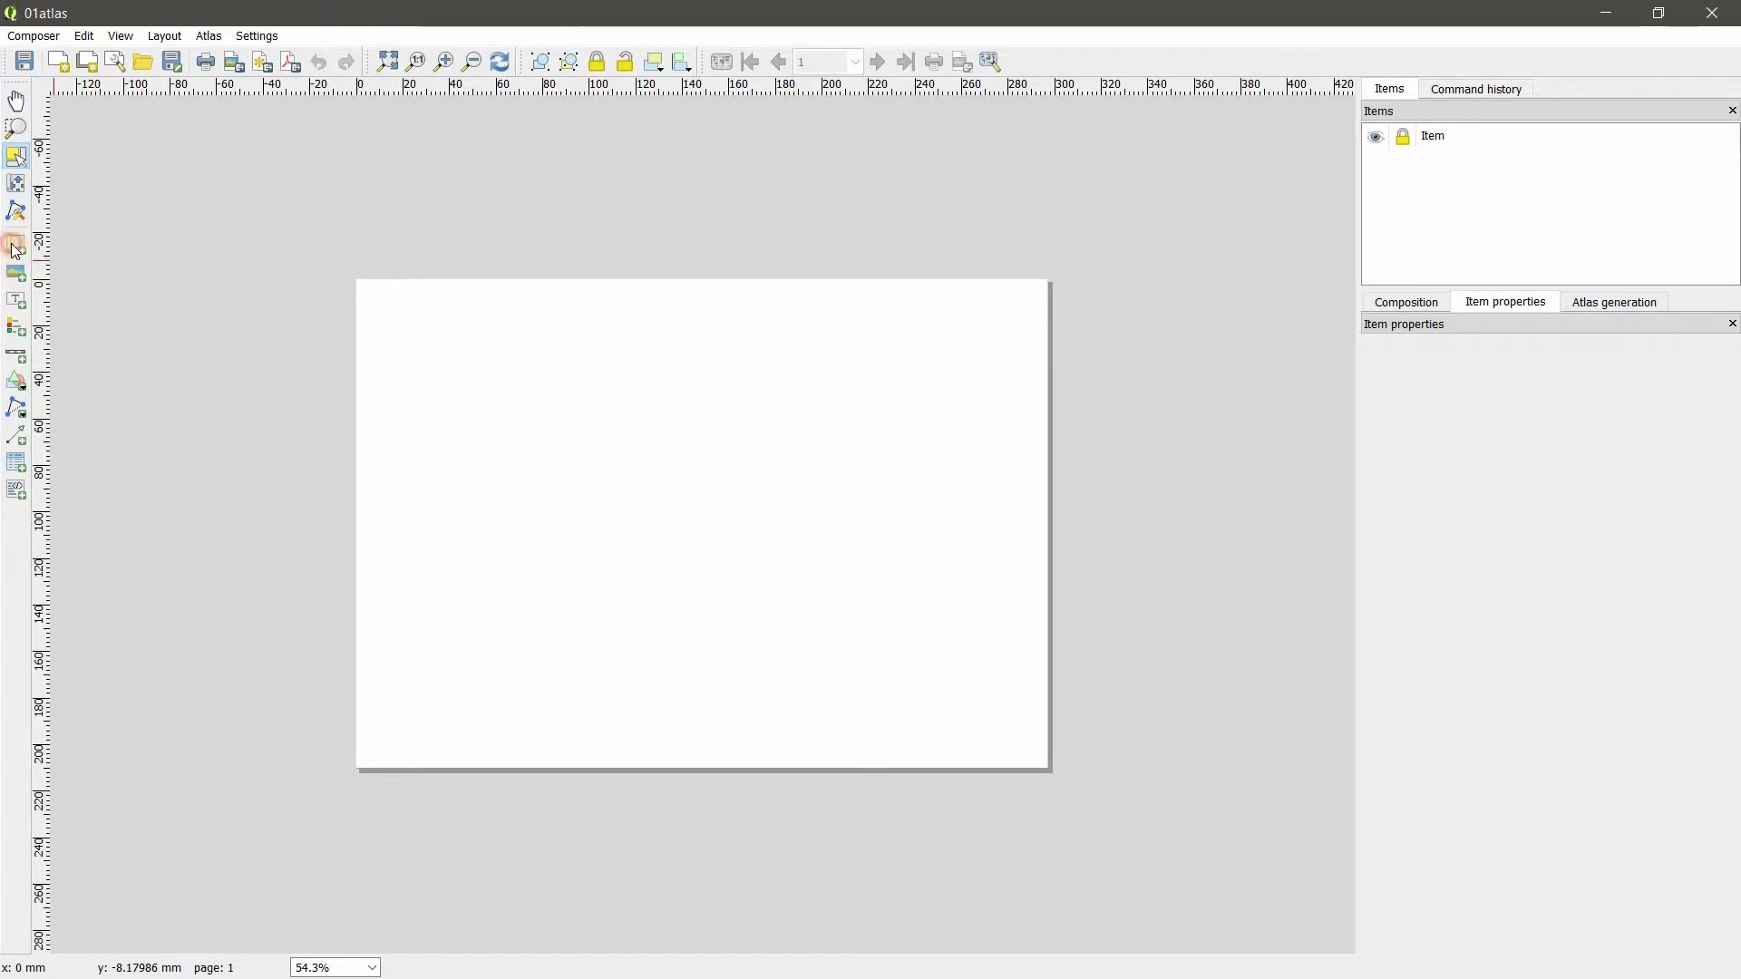
mouse_move(369, 333)
left_mouse_down()
mouse_move(894, 528)
mouse_move(1024, 666)
left_mouse_up()
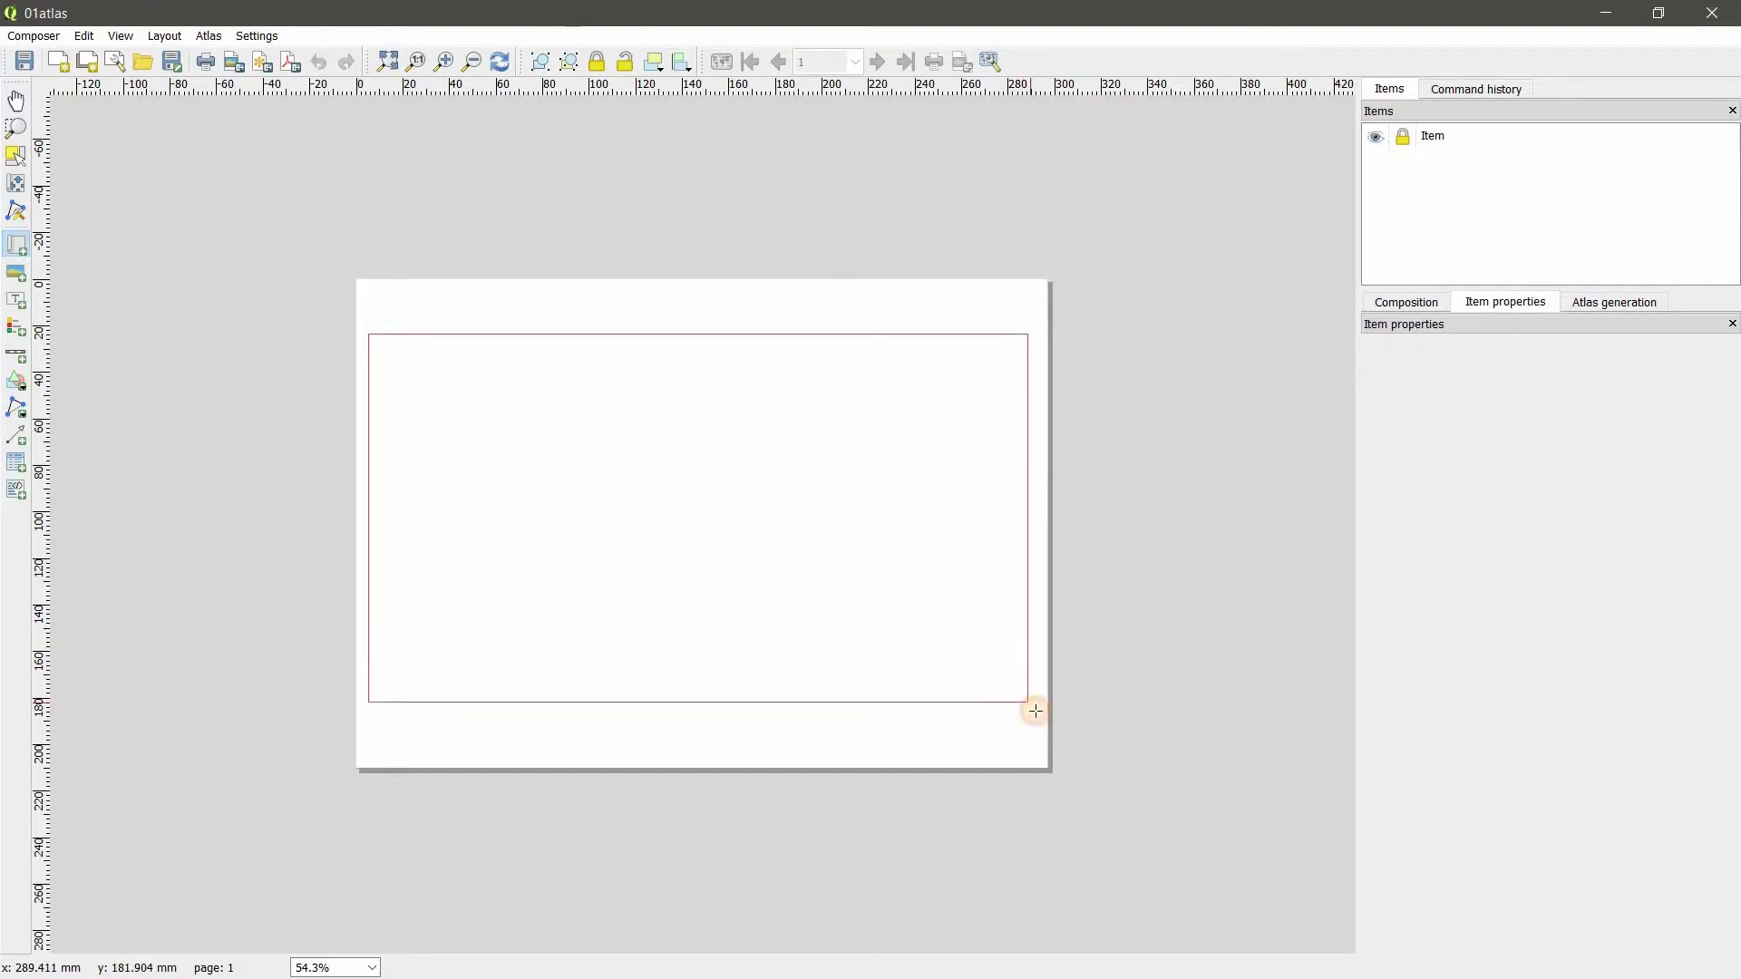
left_click_drag(1025, 666, 1034, 728)
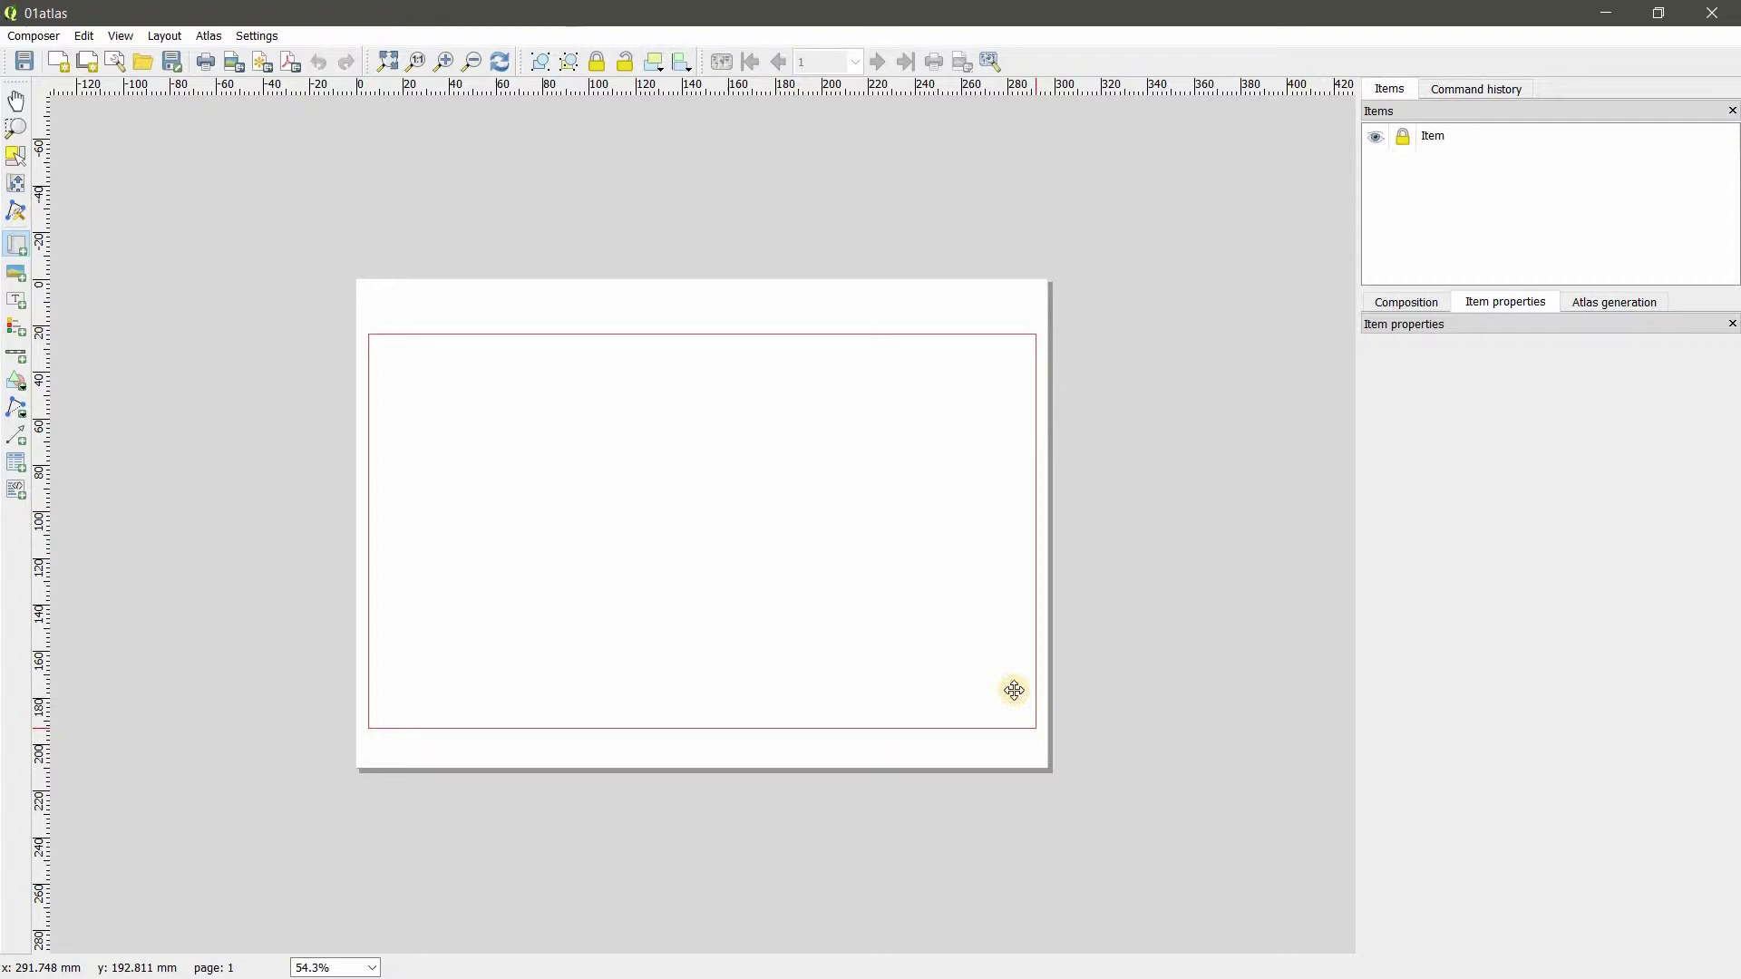
Move the map frame lower and pan its view to the northern coast
mouse_move(623, 433)
left_mouse_down()
mouse_move(635, 480)
mouse_move(618, 399)
left_mouse_up()
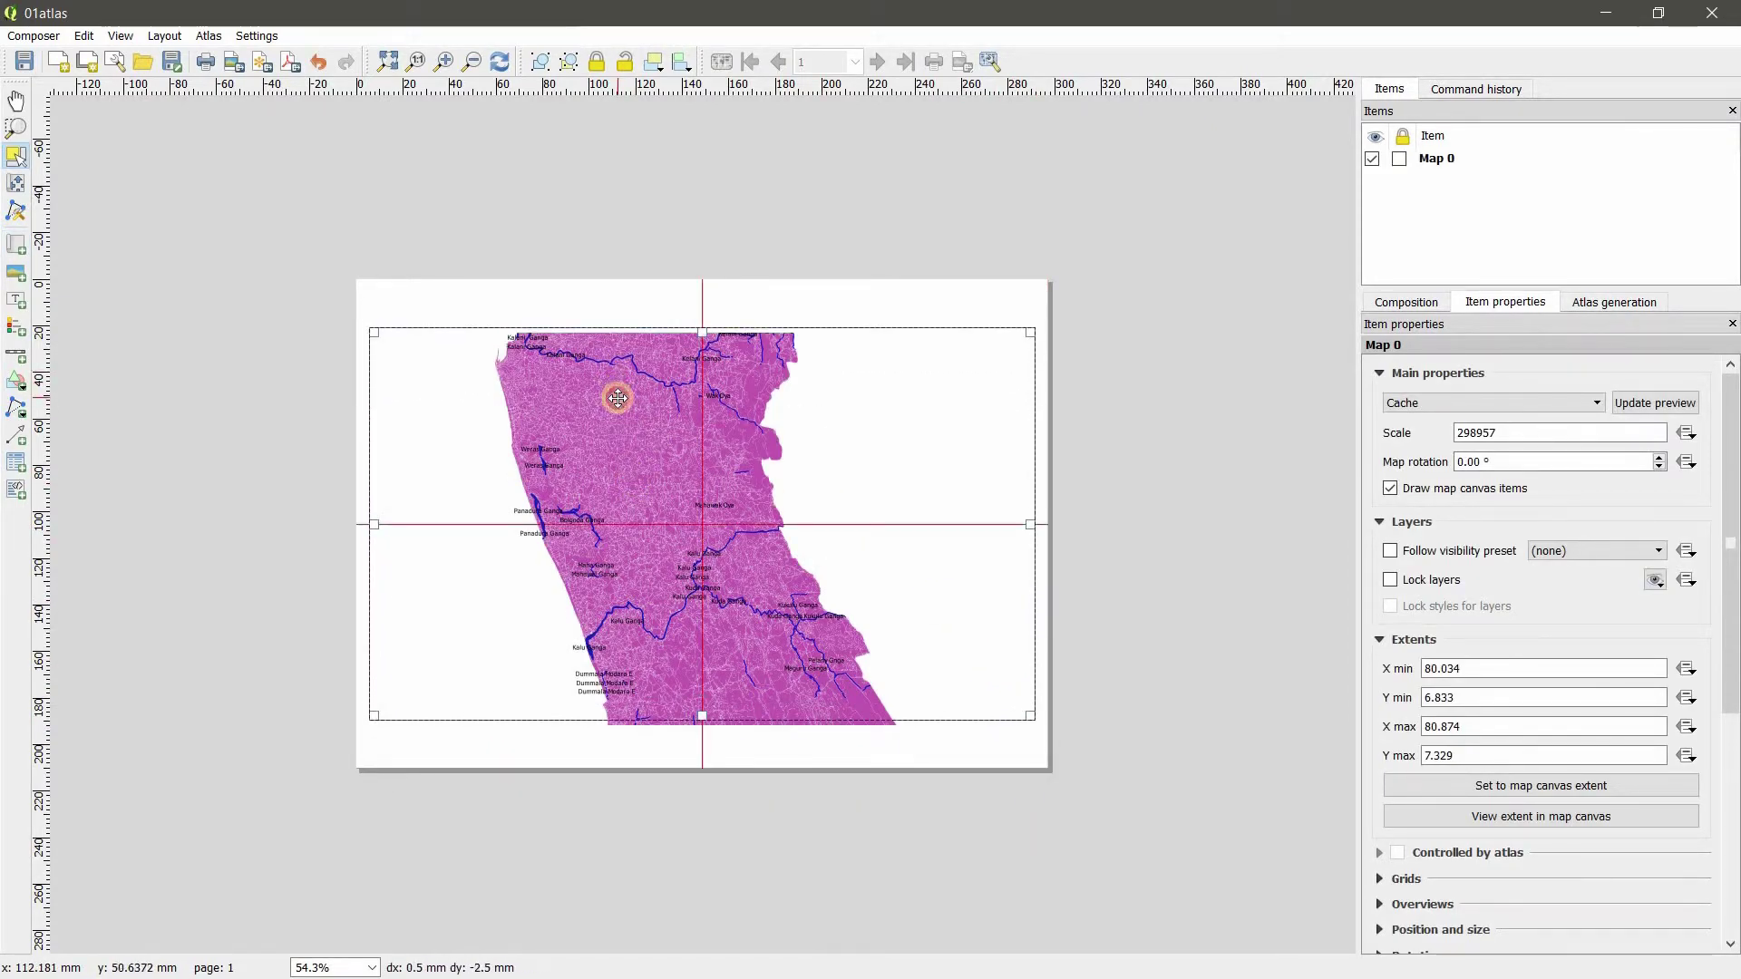
left_click_drag(618, 399, 618, 414)
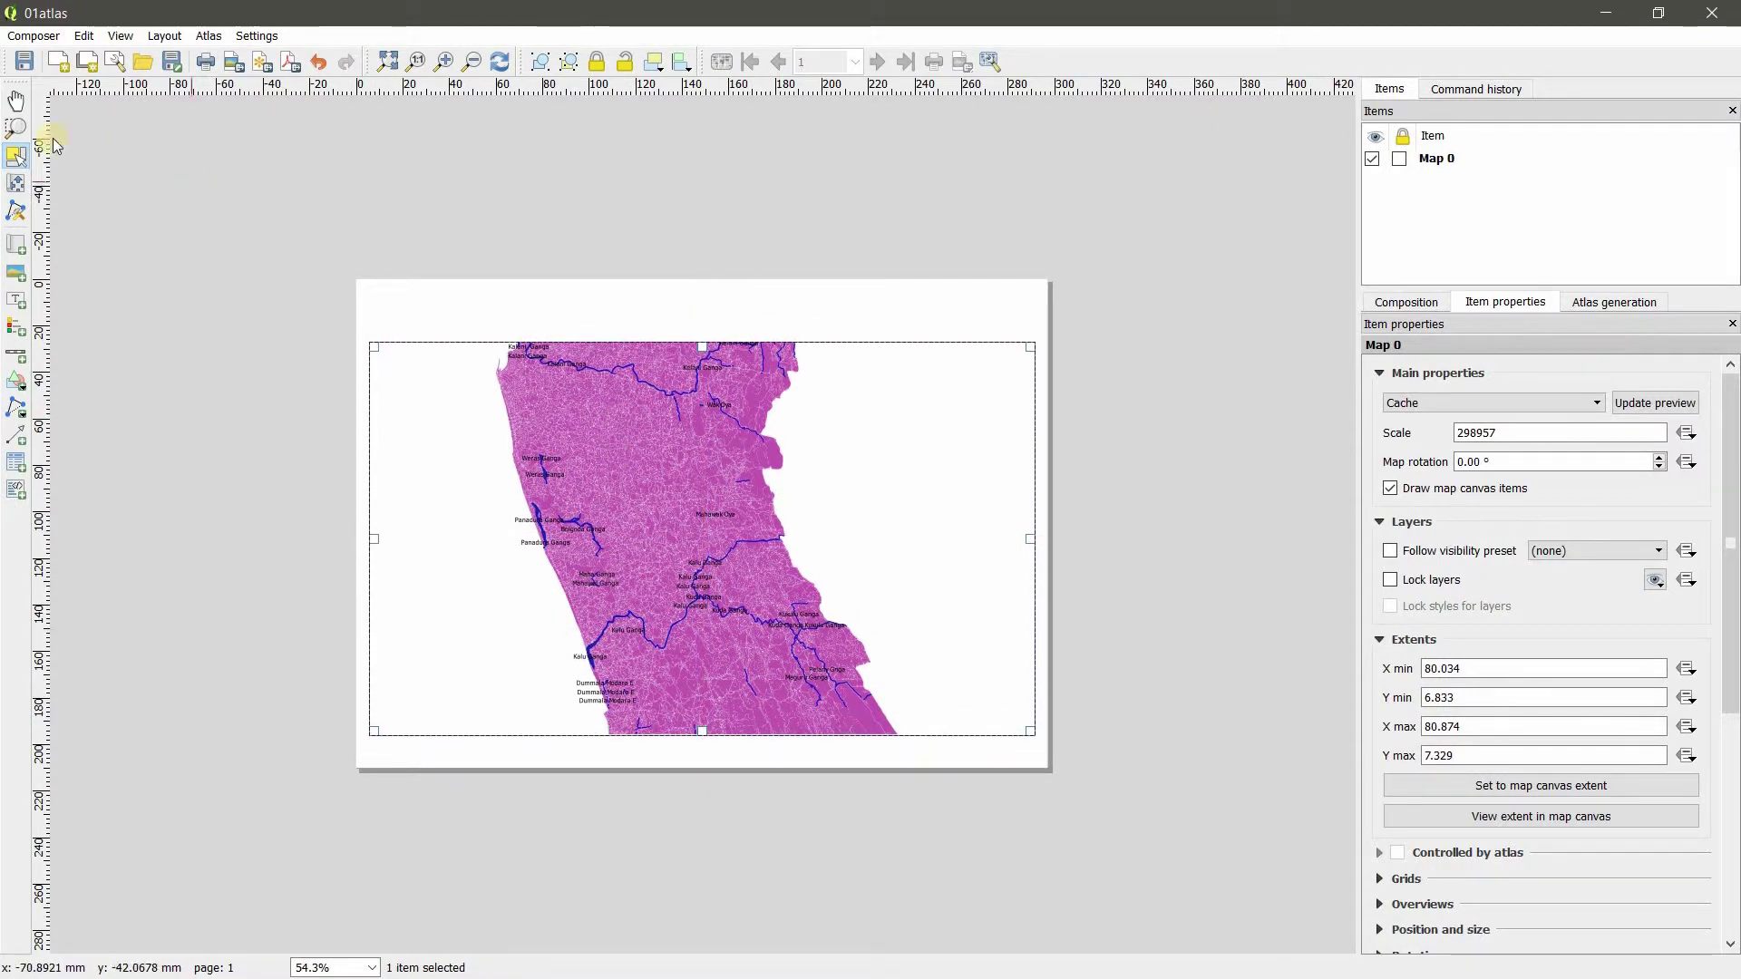
left_click(17, 182)
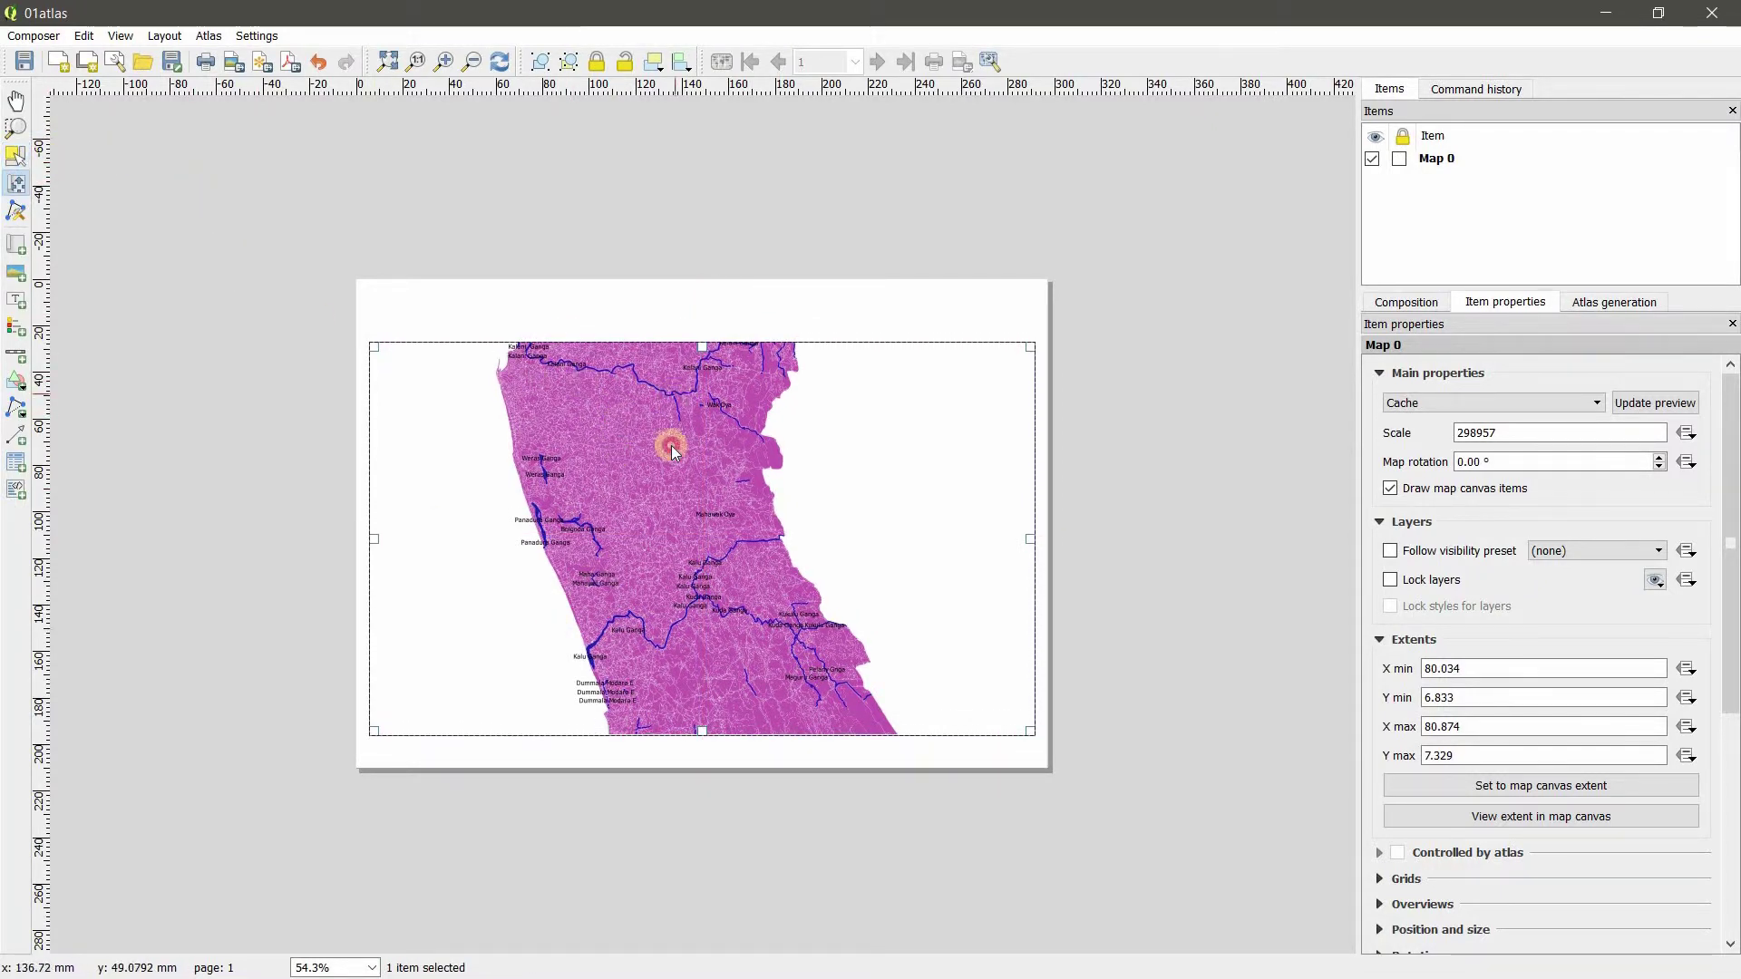
mouse_move(671, 444)
left_mouse_down()
mouse_move(649, 515)
mouse_move(648, 458)
mouse_move(672, 462)
left_mouse_up()
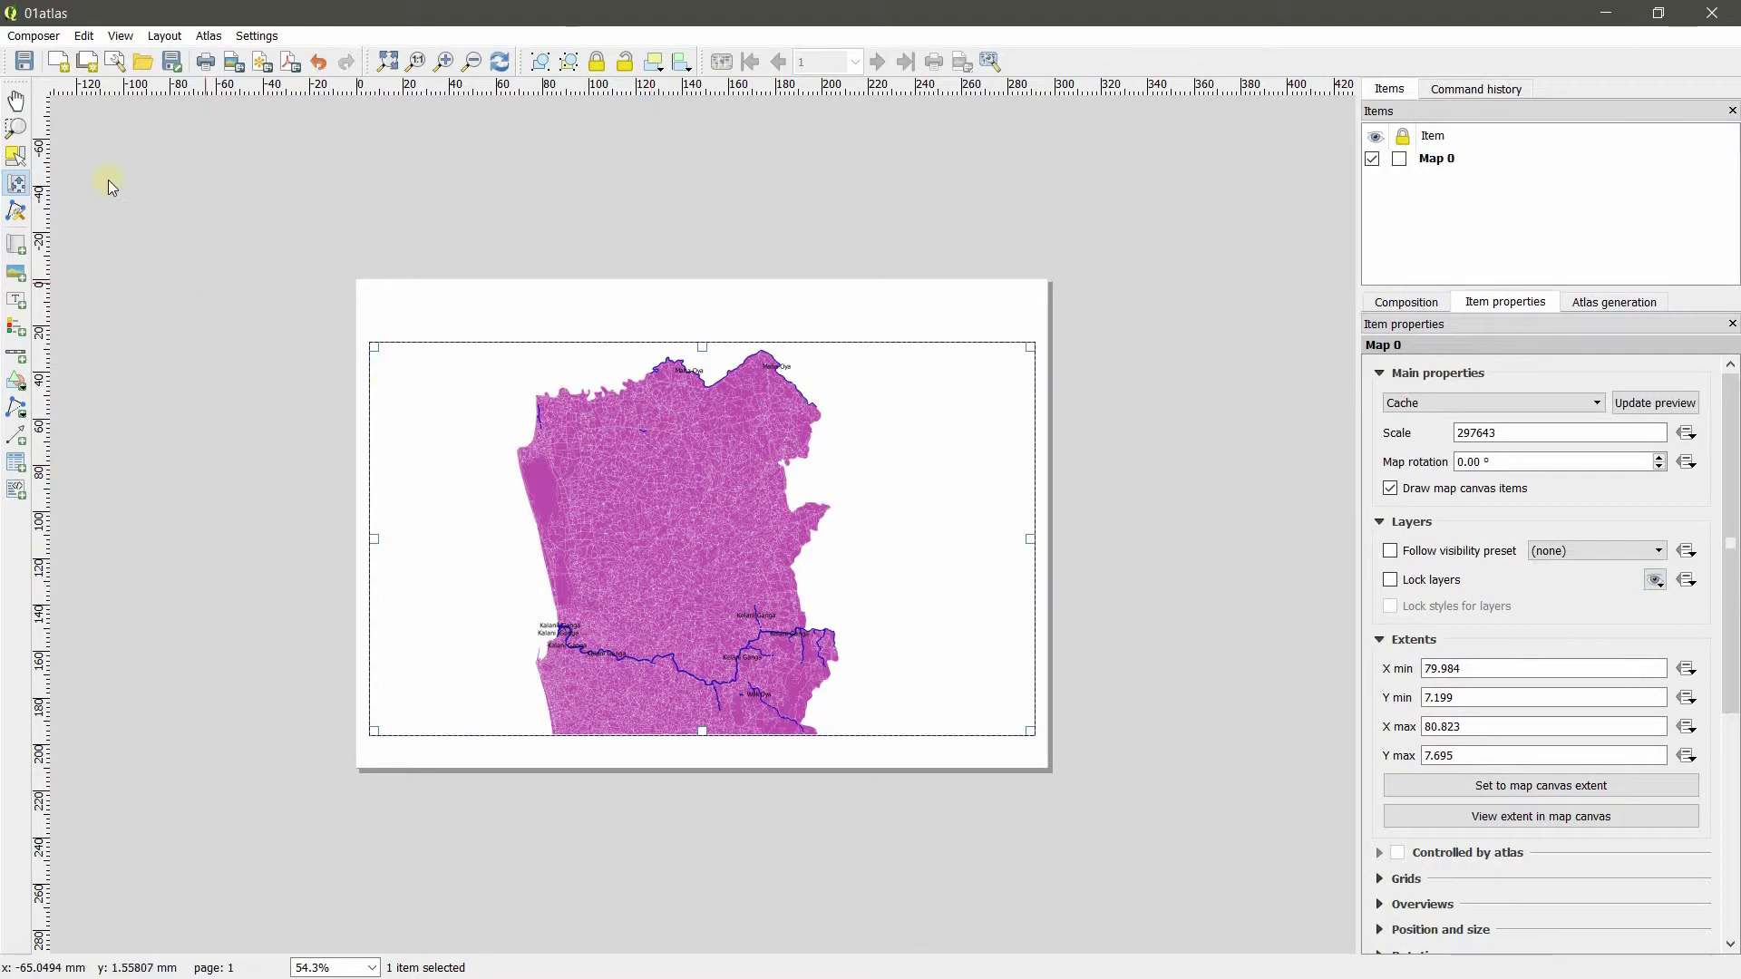
Add a text label box spanning the top of the page
left_click(163, 35)
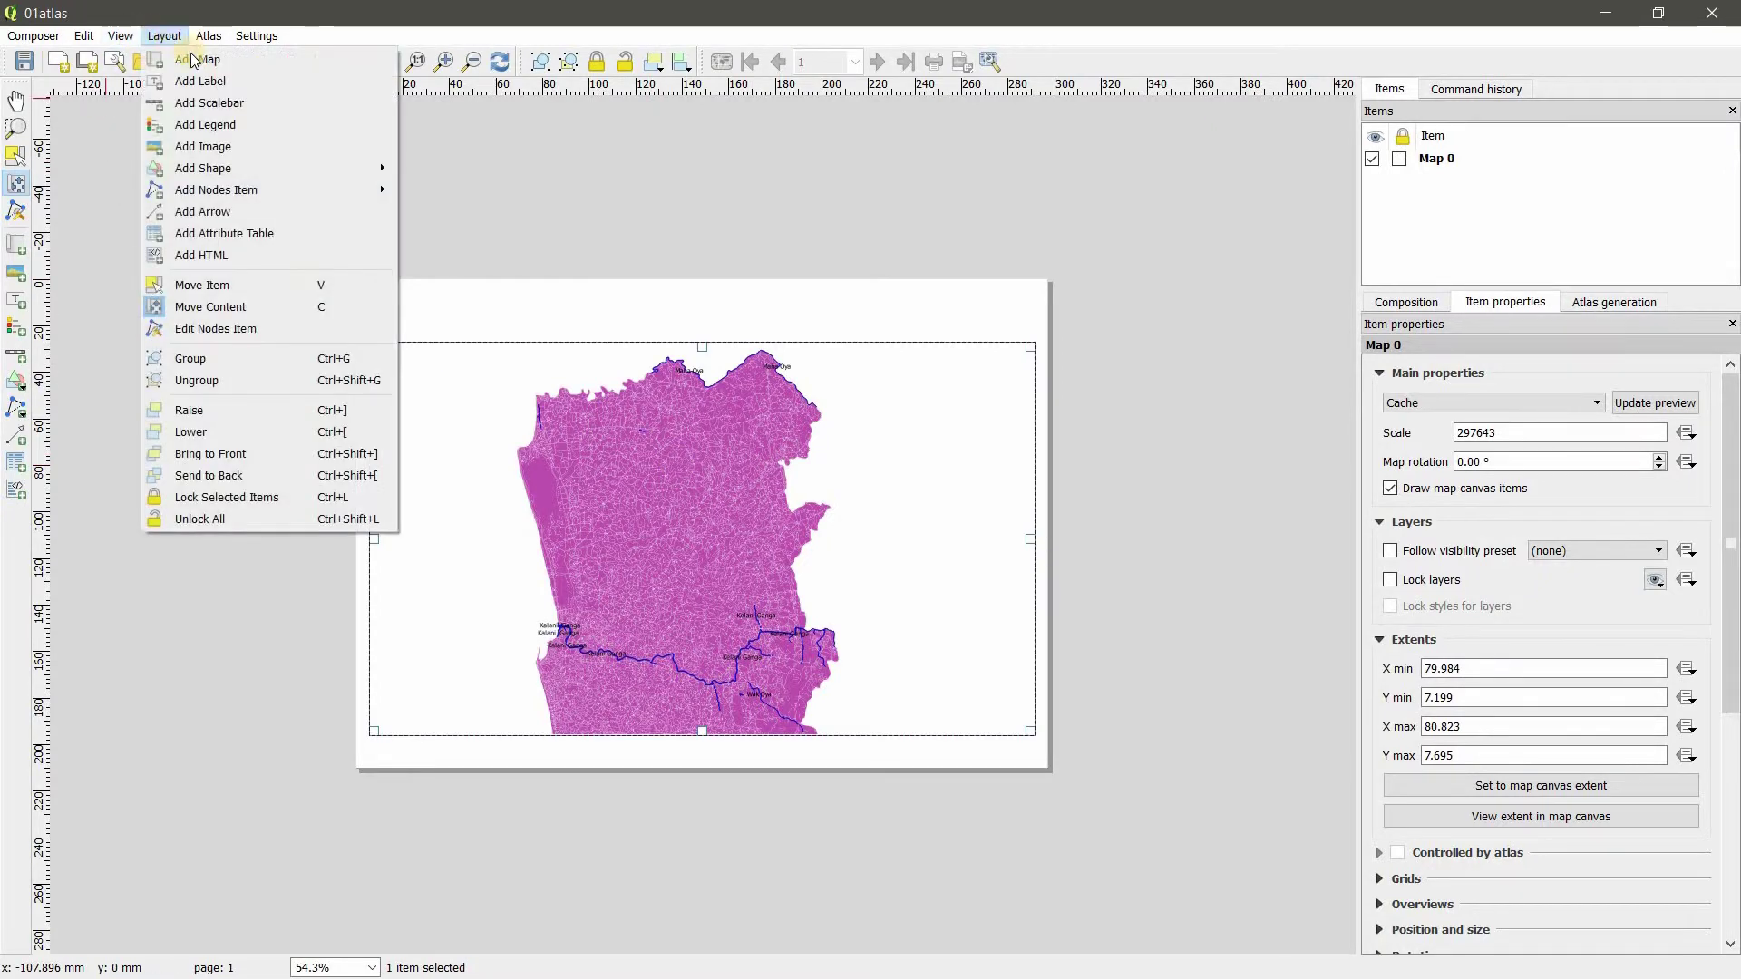
left_click(191, 59)
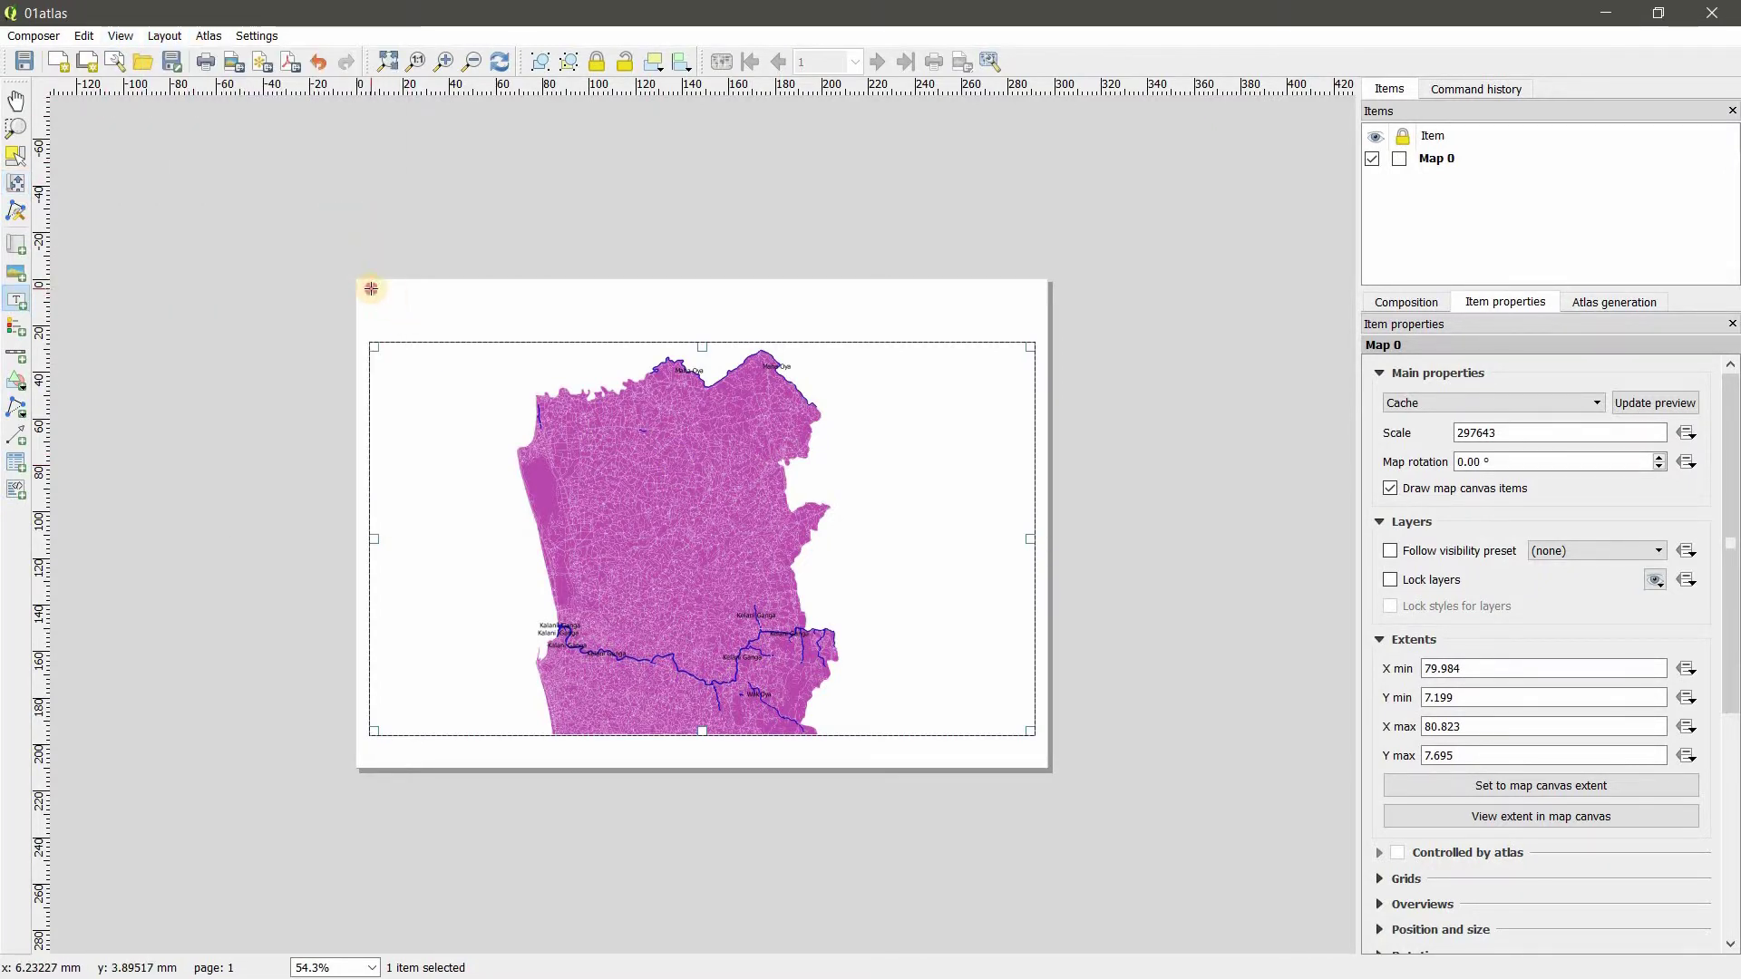
left_click_drag(370, 288, 666, 321)
left_click_drag(842, 312, 1002, 328)
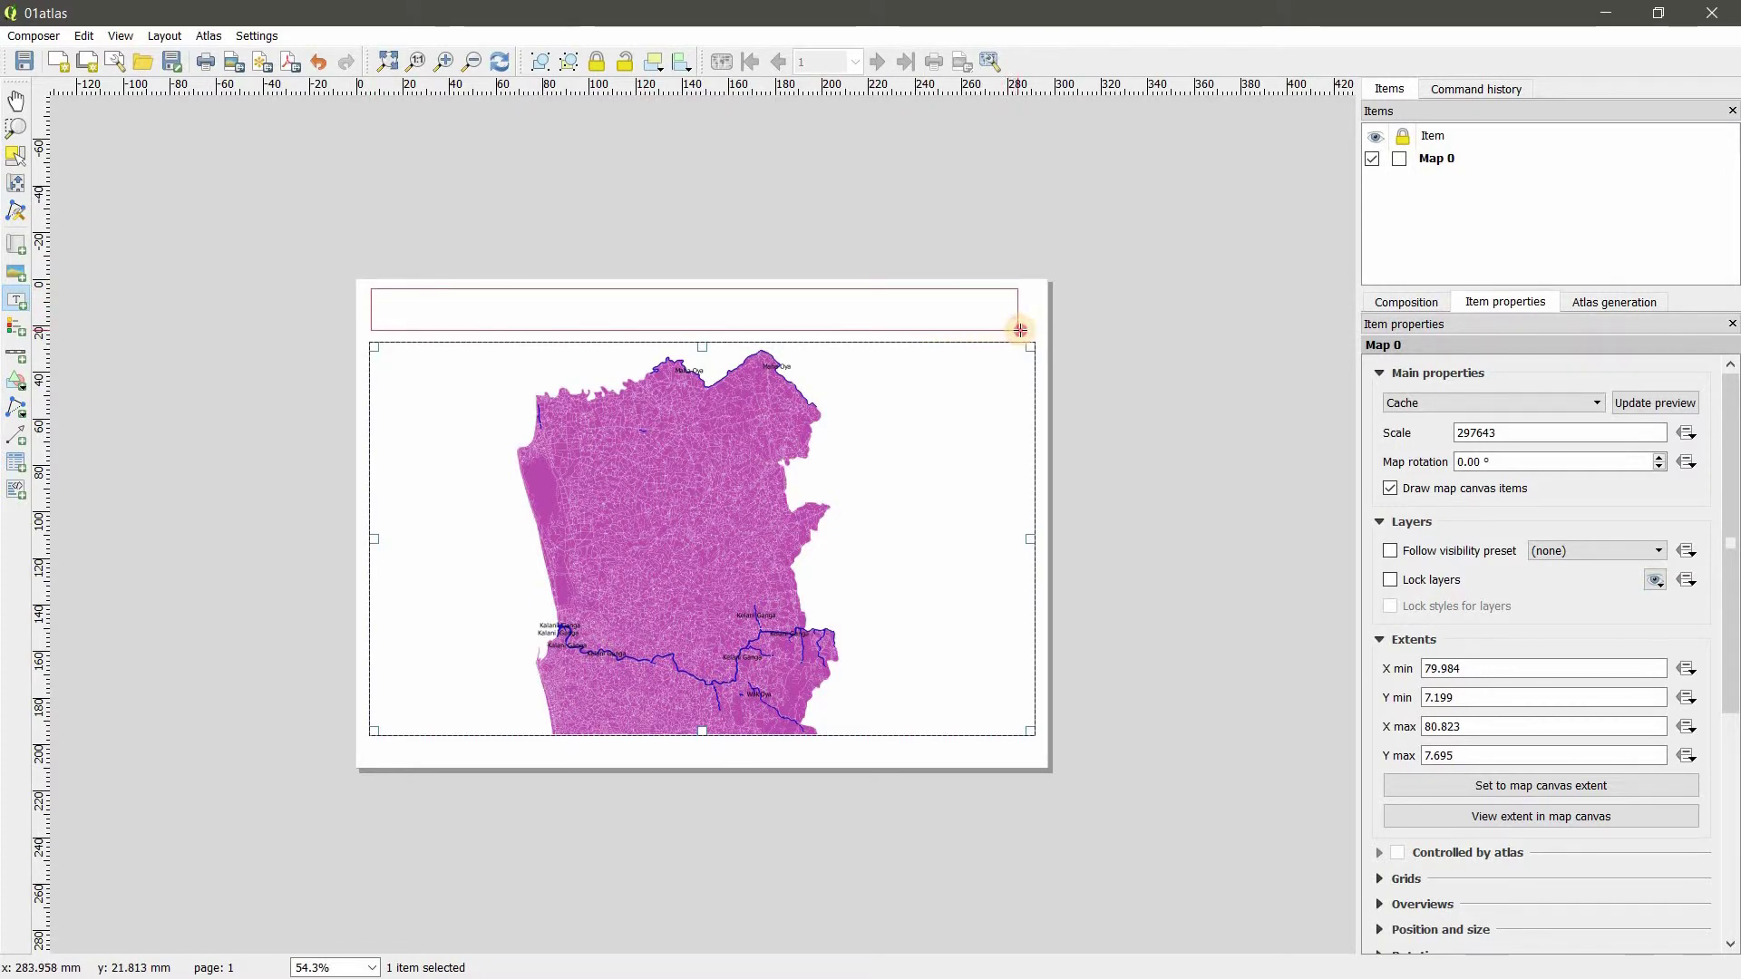
left_click_drag(1002, 329, 1023, 327)
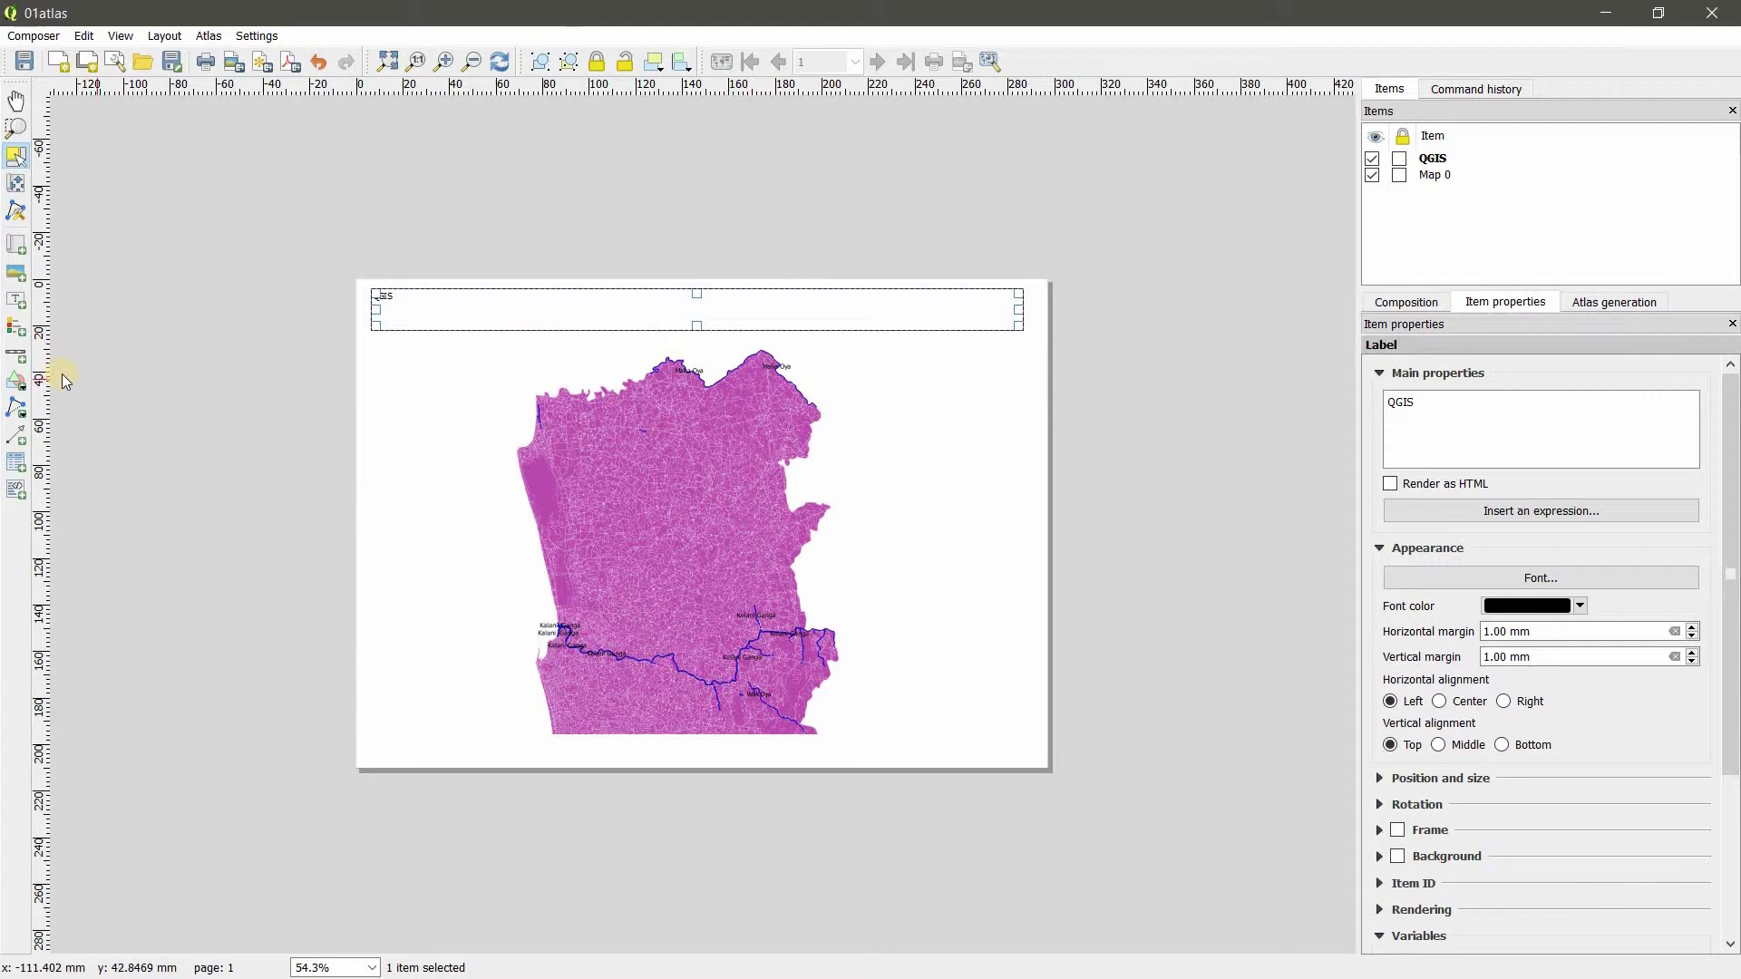
Add a scale bar and position it at the map's lower right
left_click(16, 353)
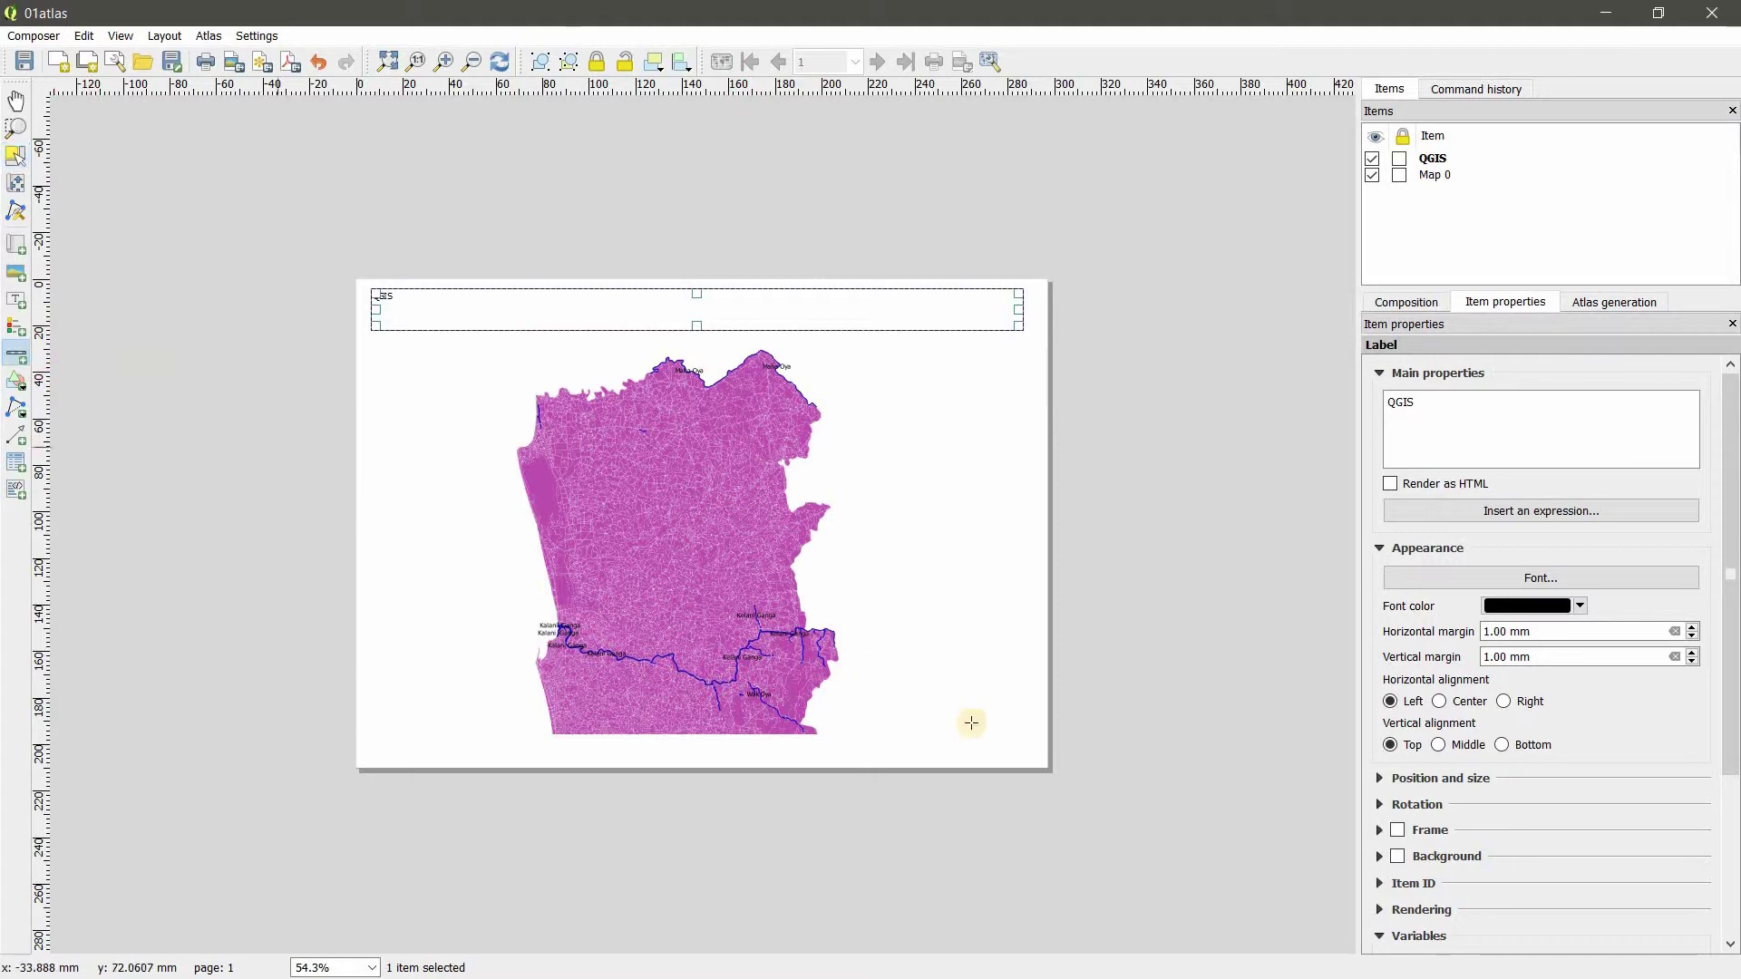
left_click(685, 738)
left_click_drag(907, 757, 949, 730)
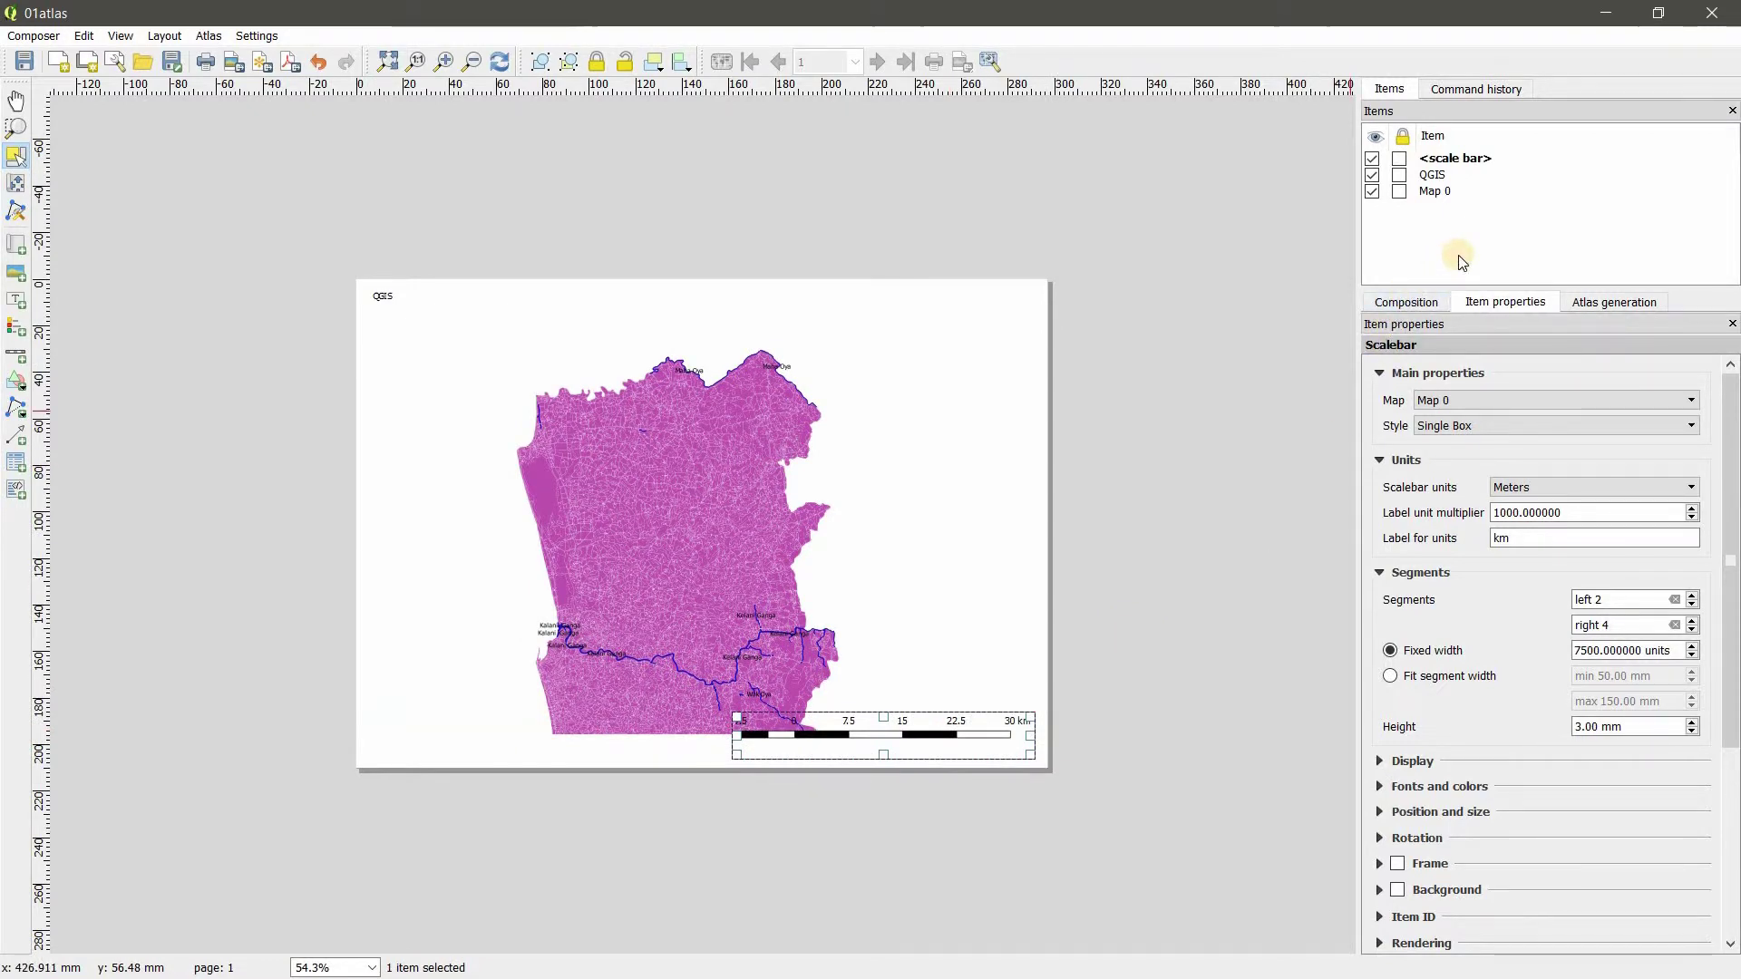
Enable the atlas with rivers as coverage layer and single-file export
left_click(1597, 305)
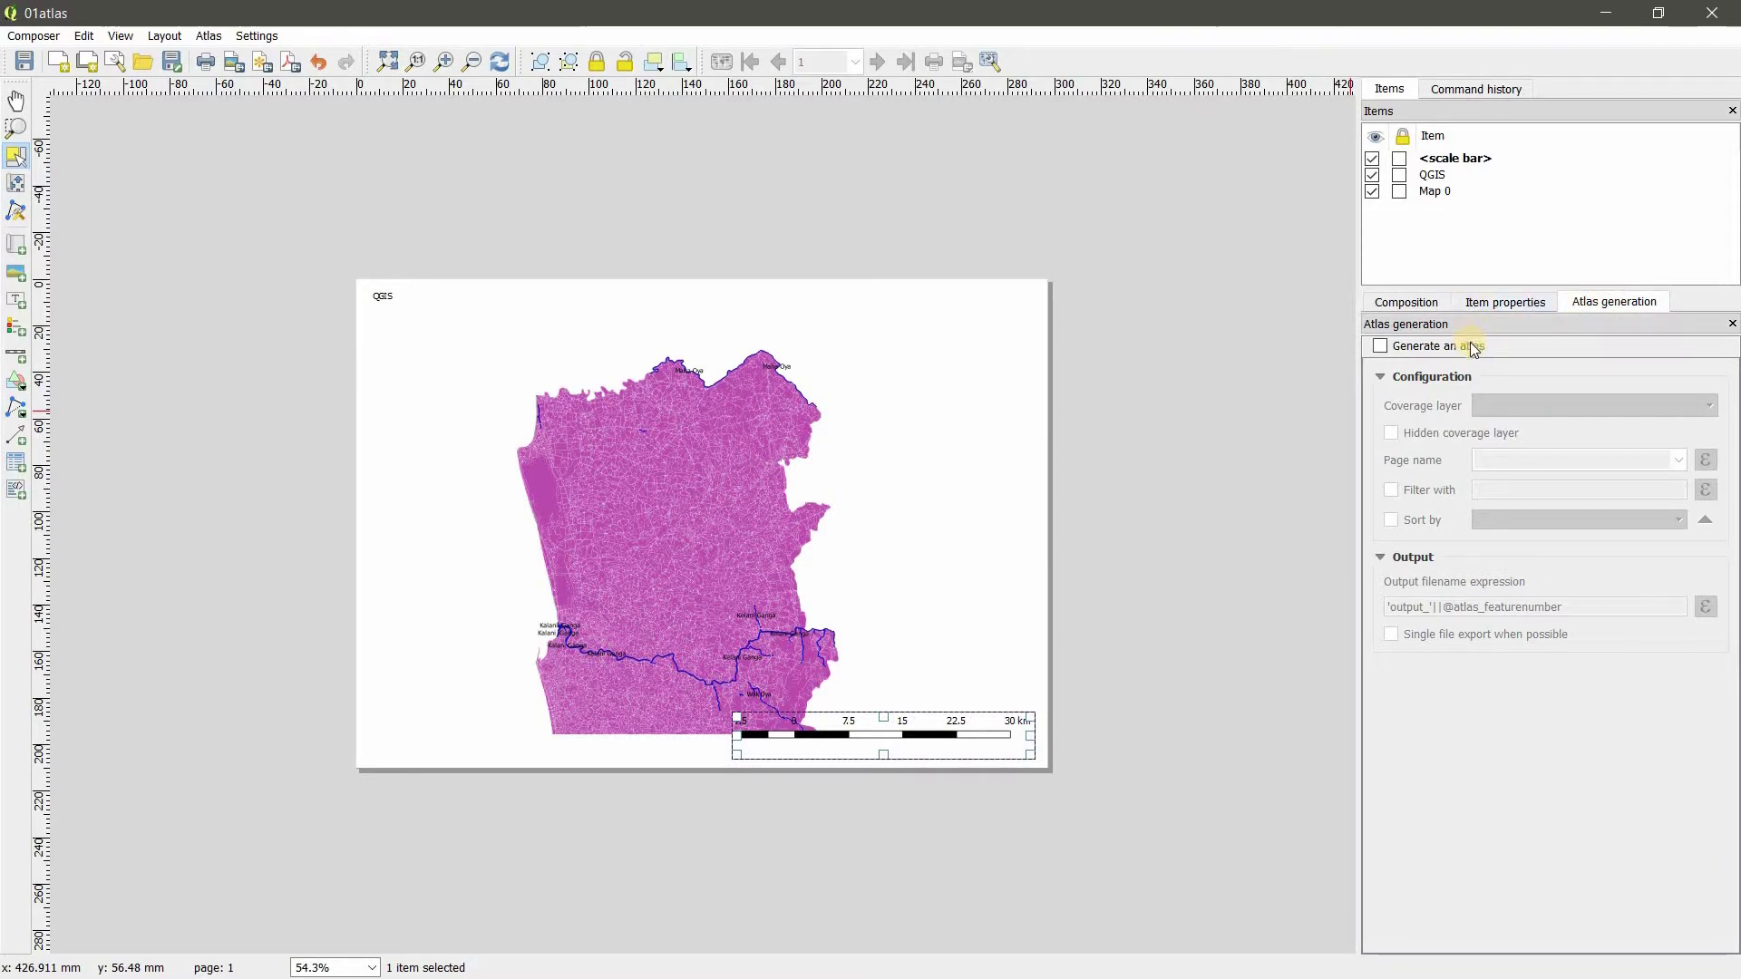
left_click(1382, 346)
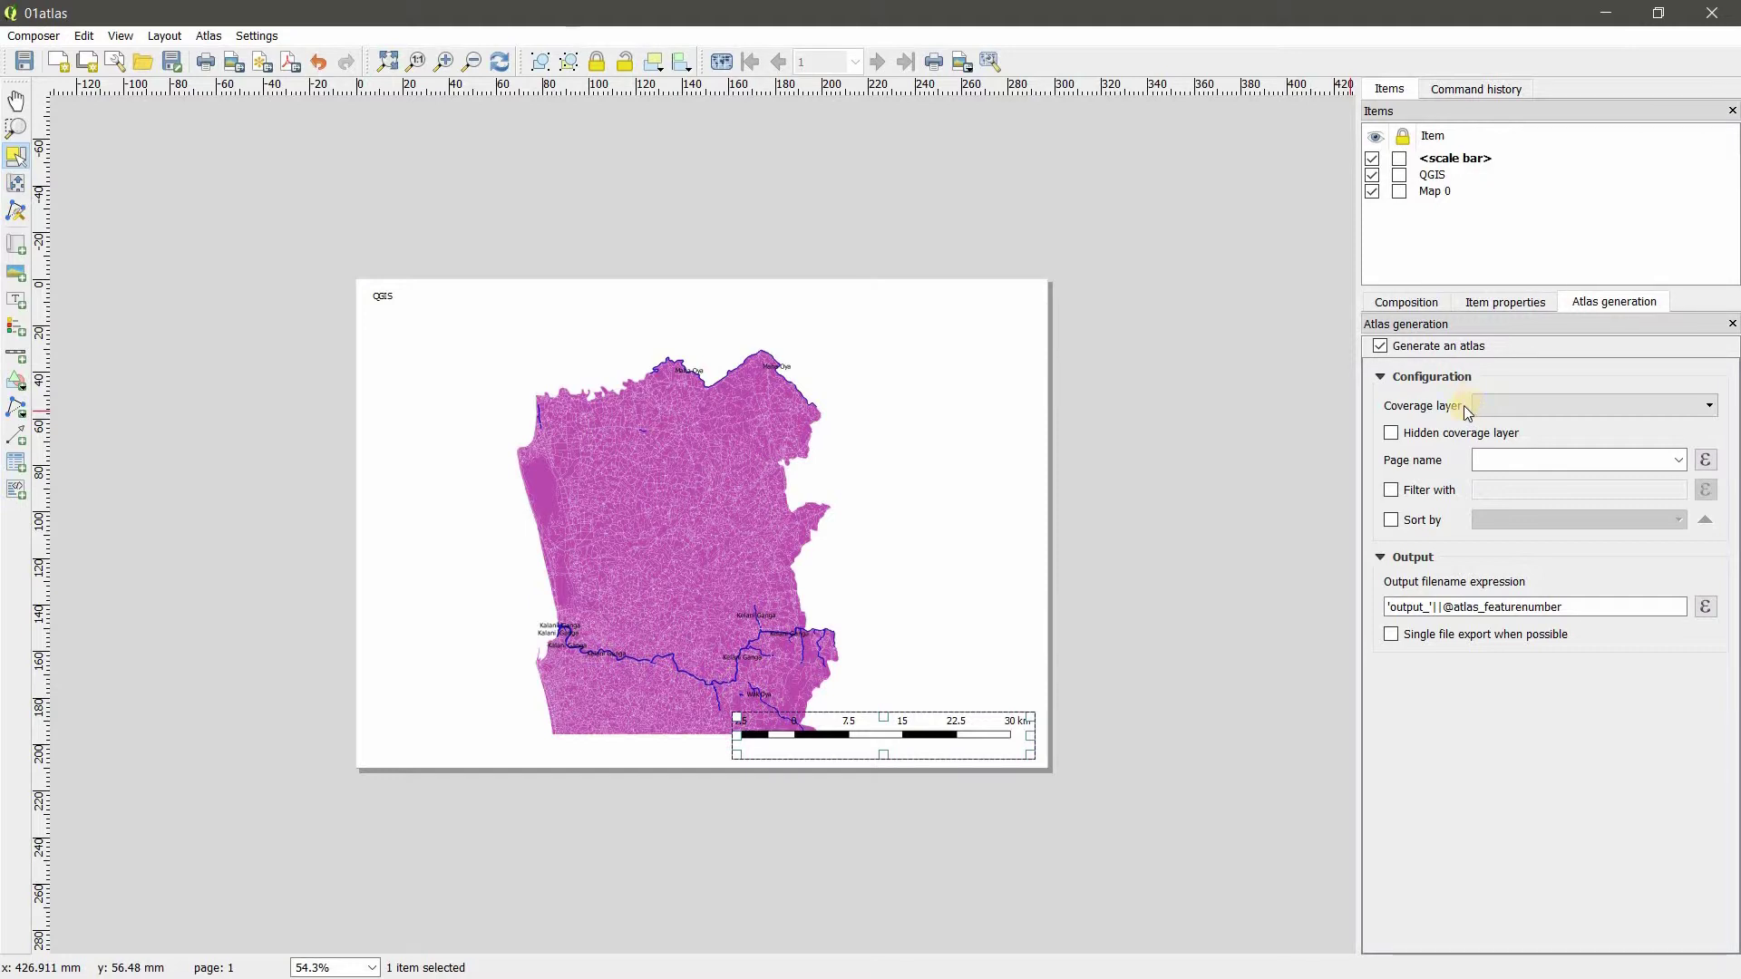
left_click(1701, 405)
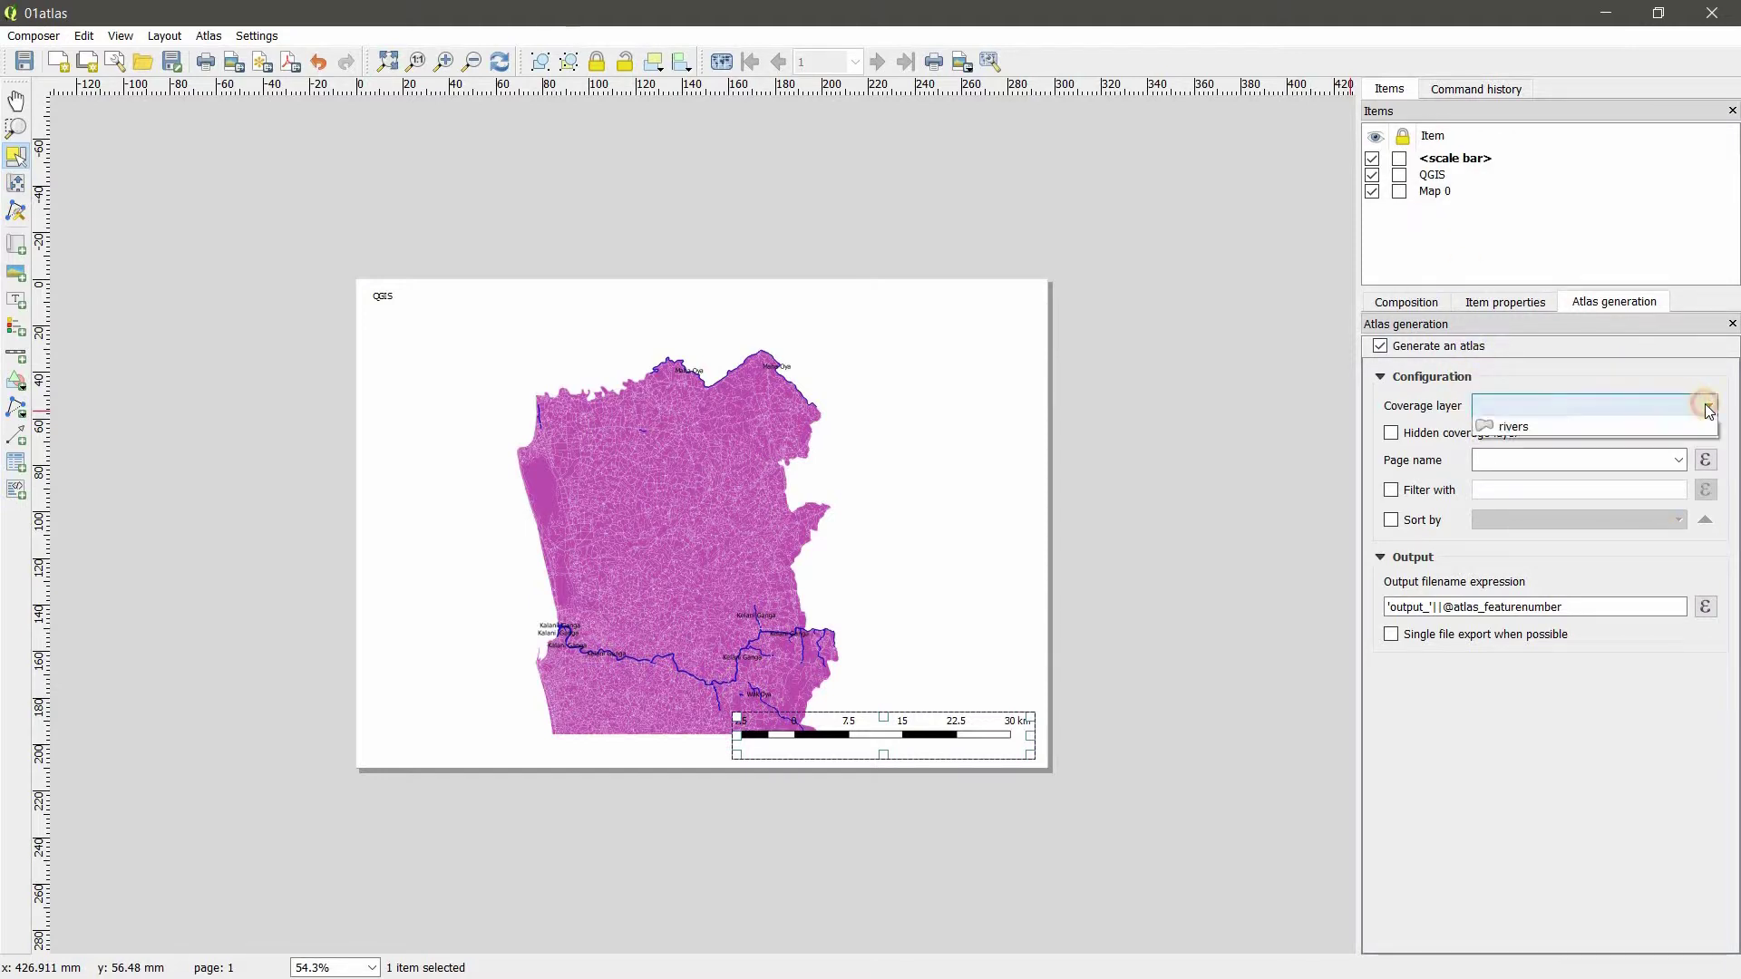
left_click(1562, 448)
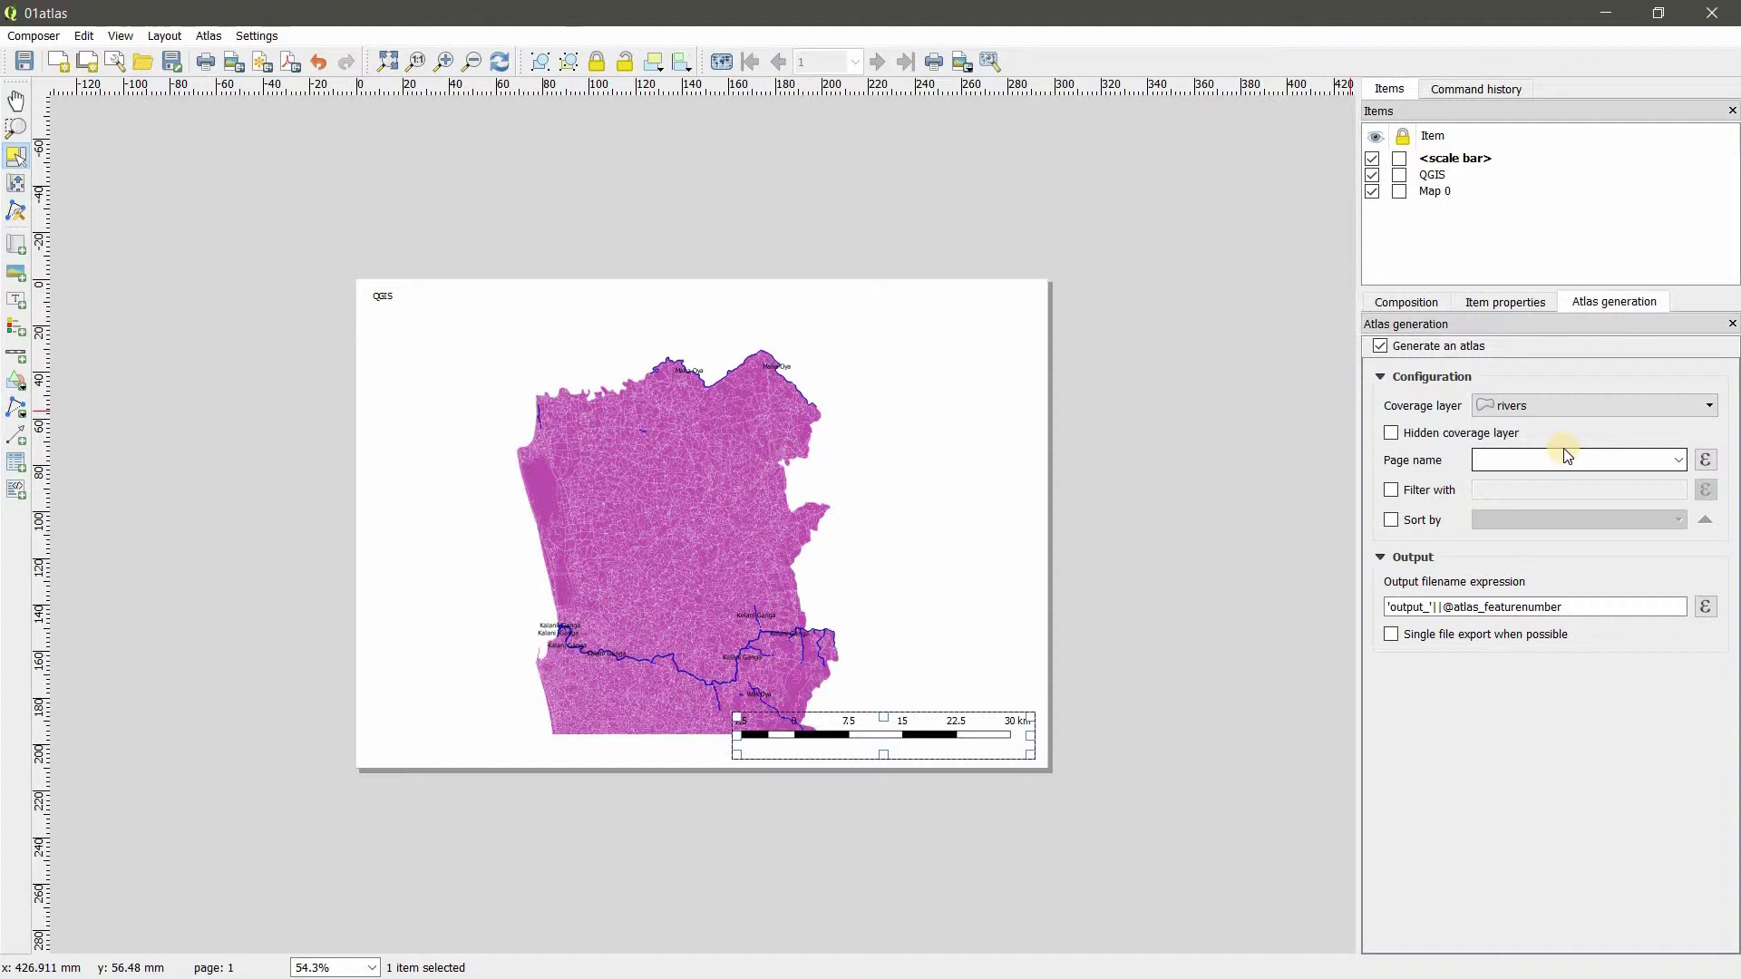
left_click(1397, 640)
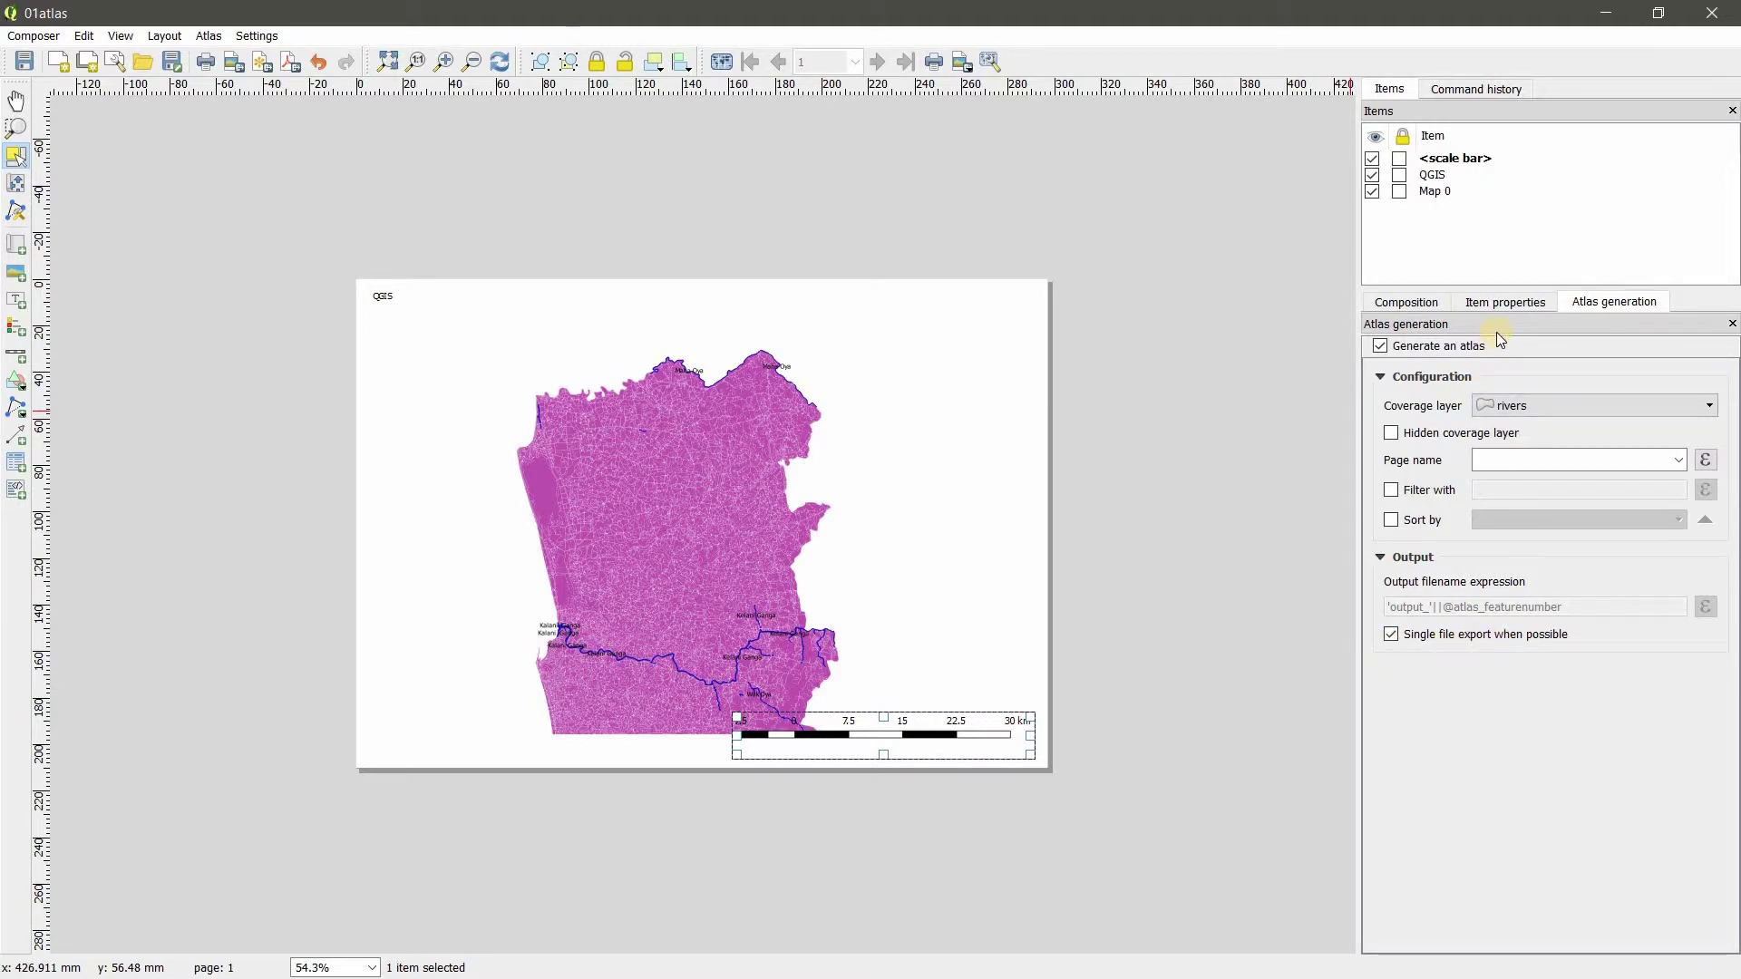
left_click(1506, 302)
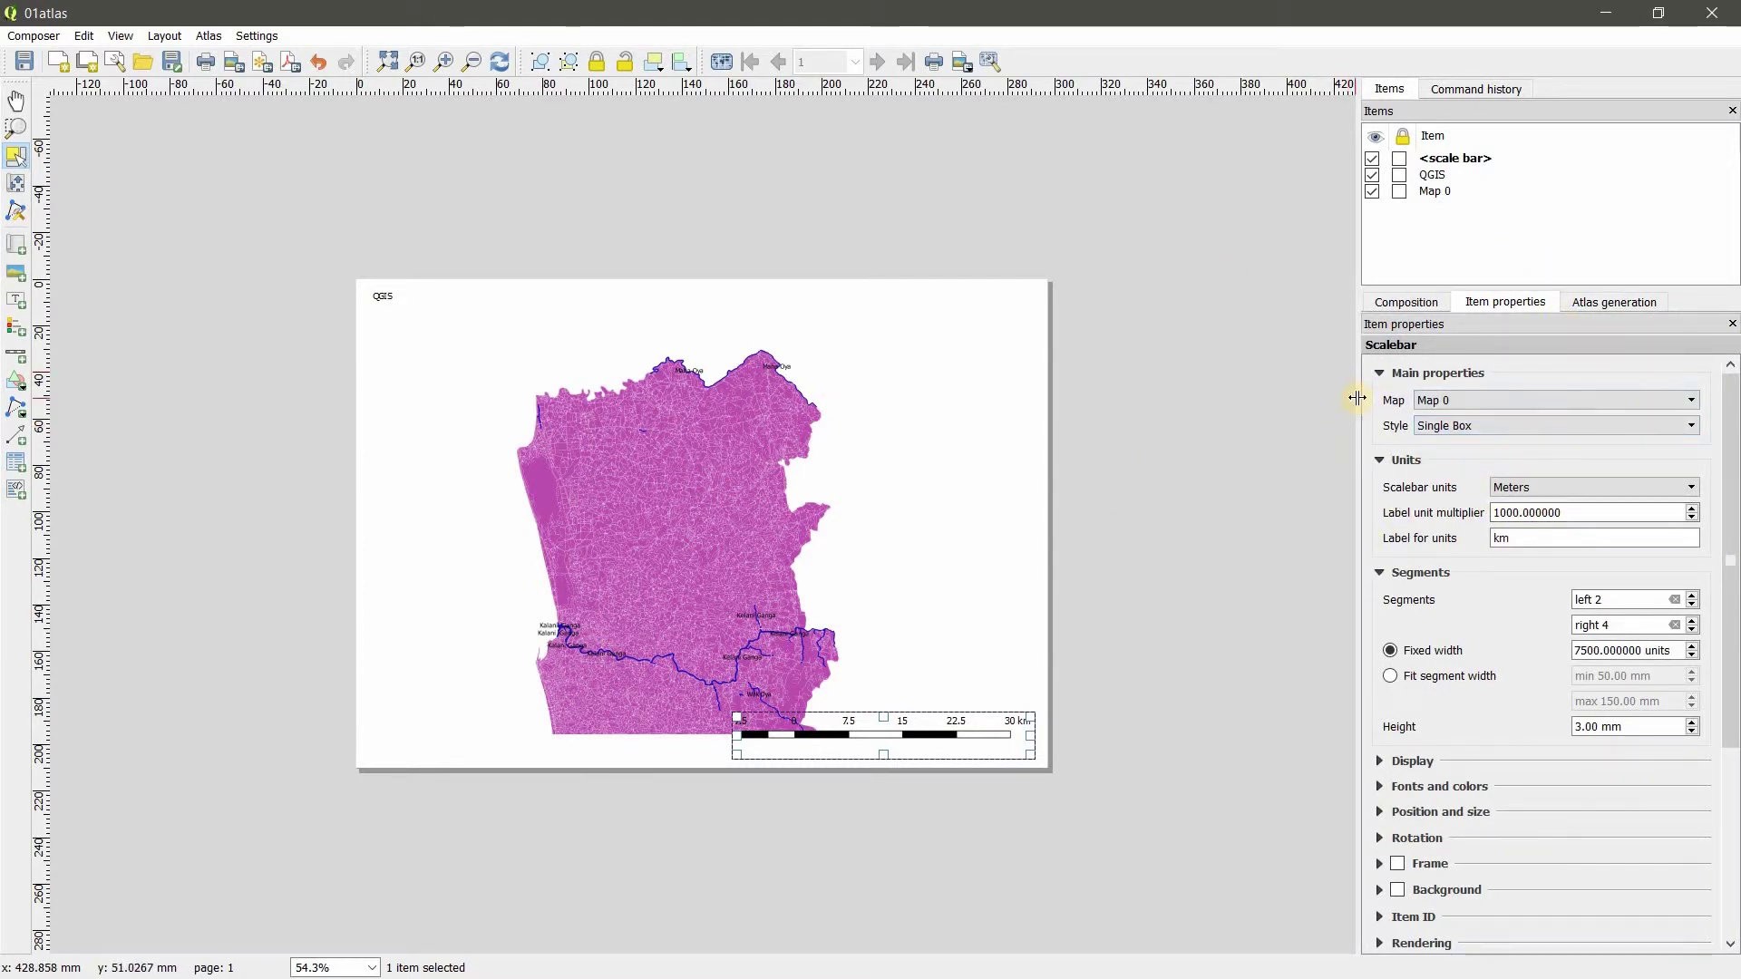
Set the map item's scale to about 1:100000
left_click_drag(1361, 404, 1142, 405)
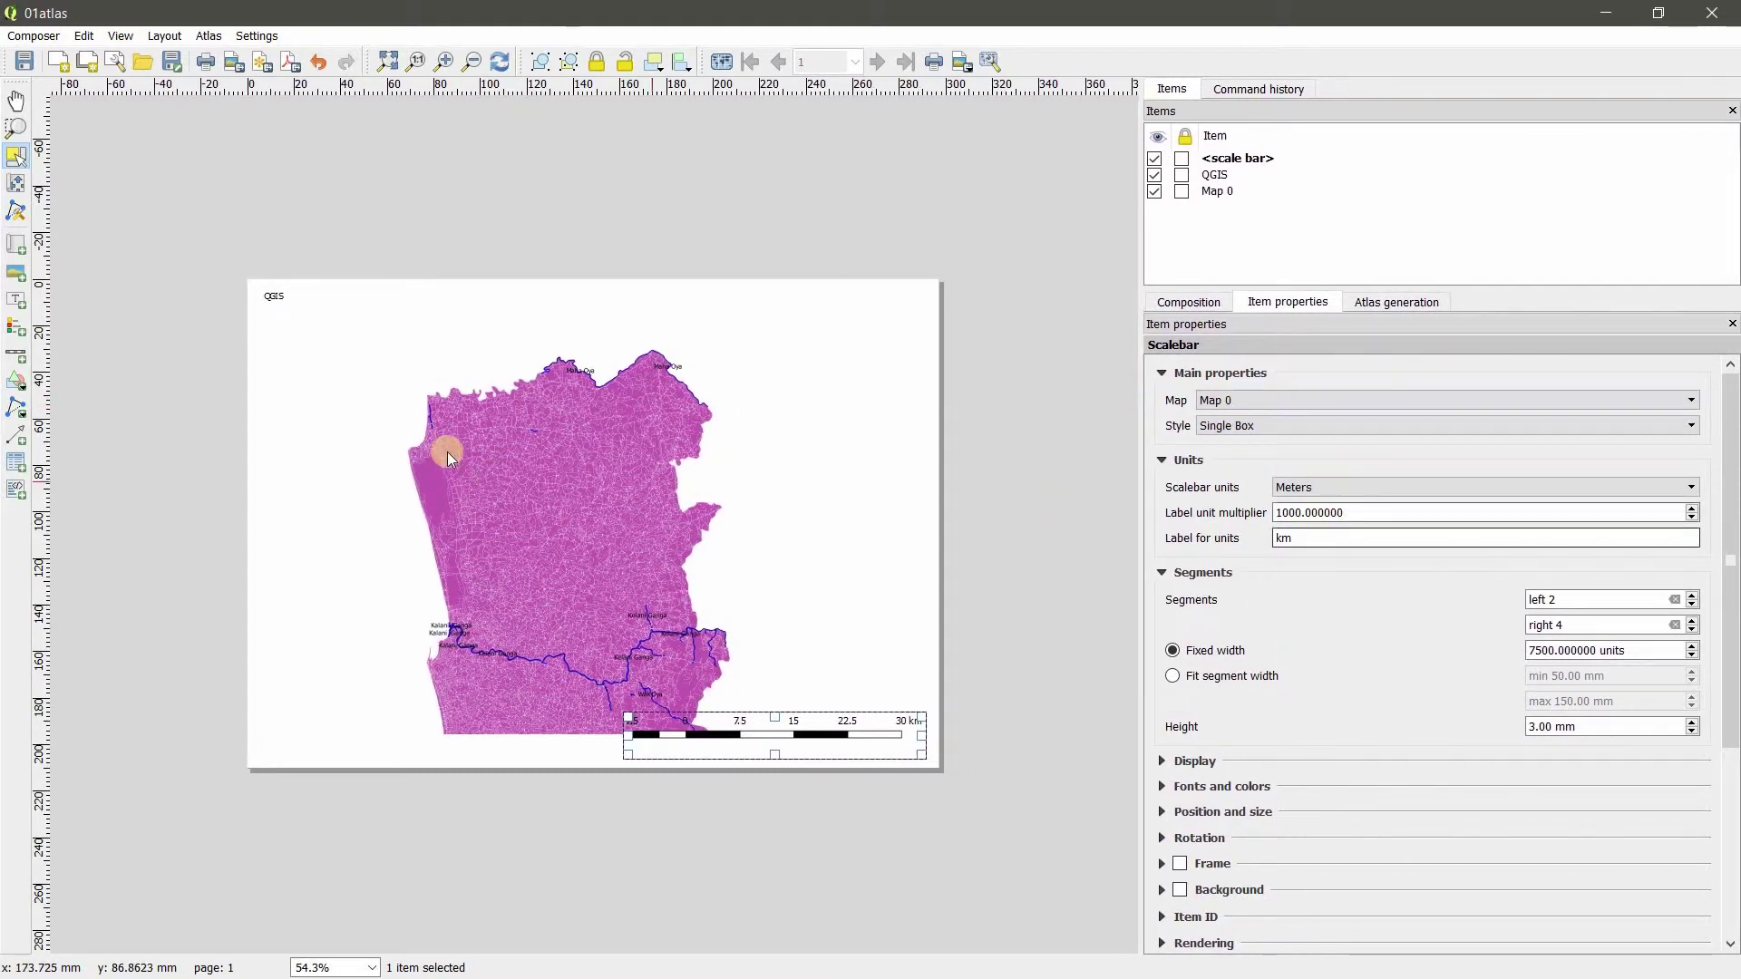
left_click(544, 443)
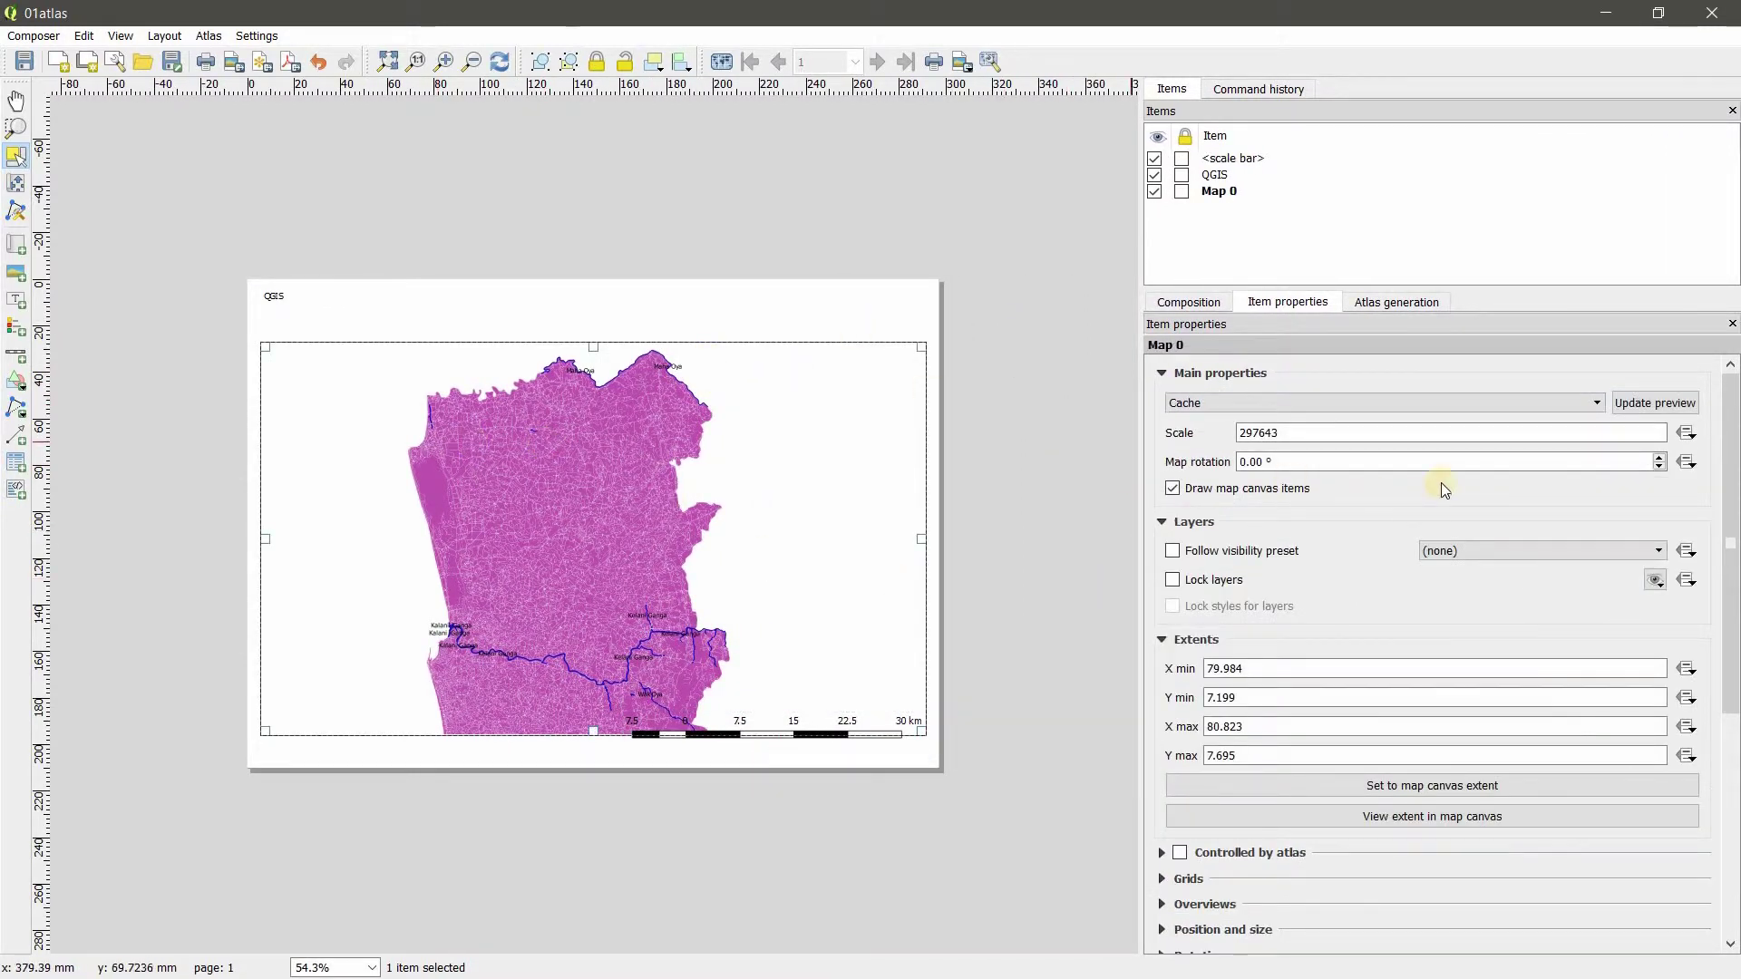
left_click_drag(1333, 434, 1201, 458)
key("End")
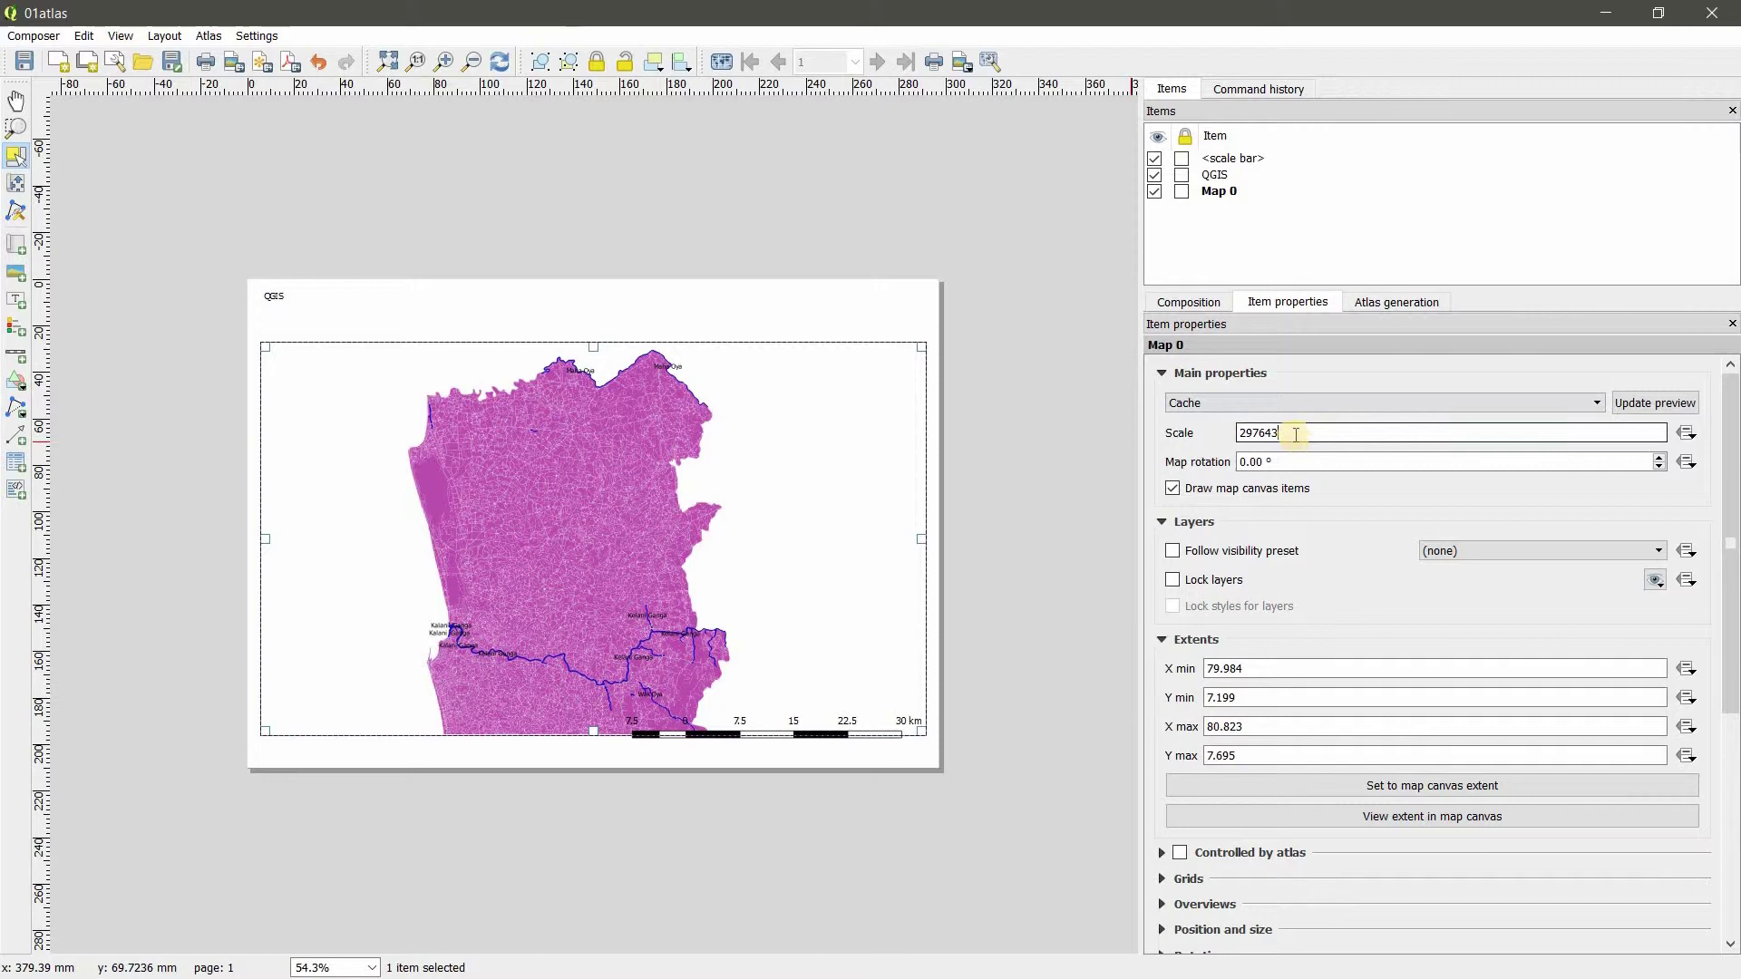
left_click_drag(1295, 433, 1216, 433)
type("1000")
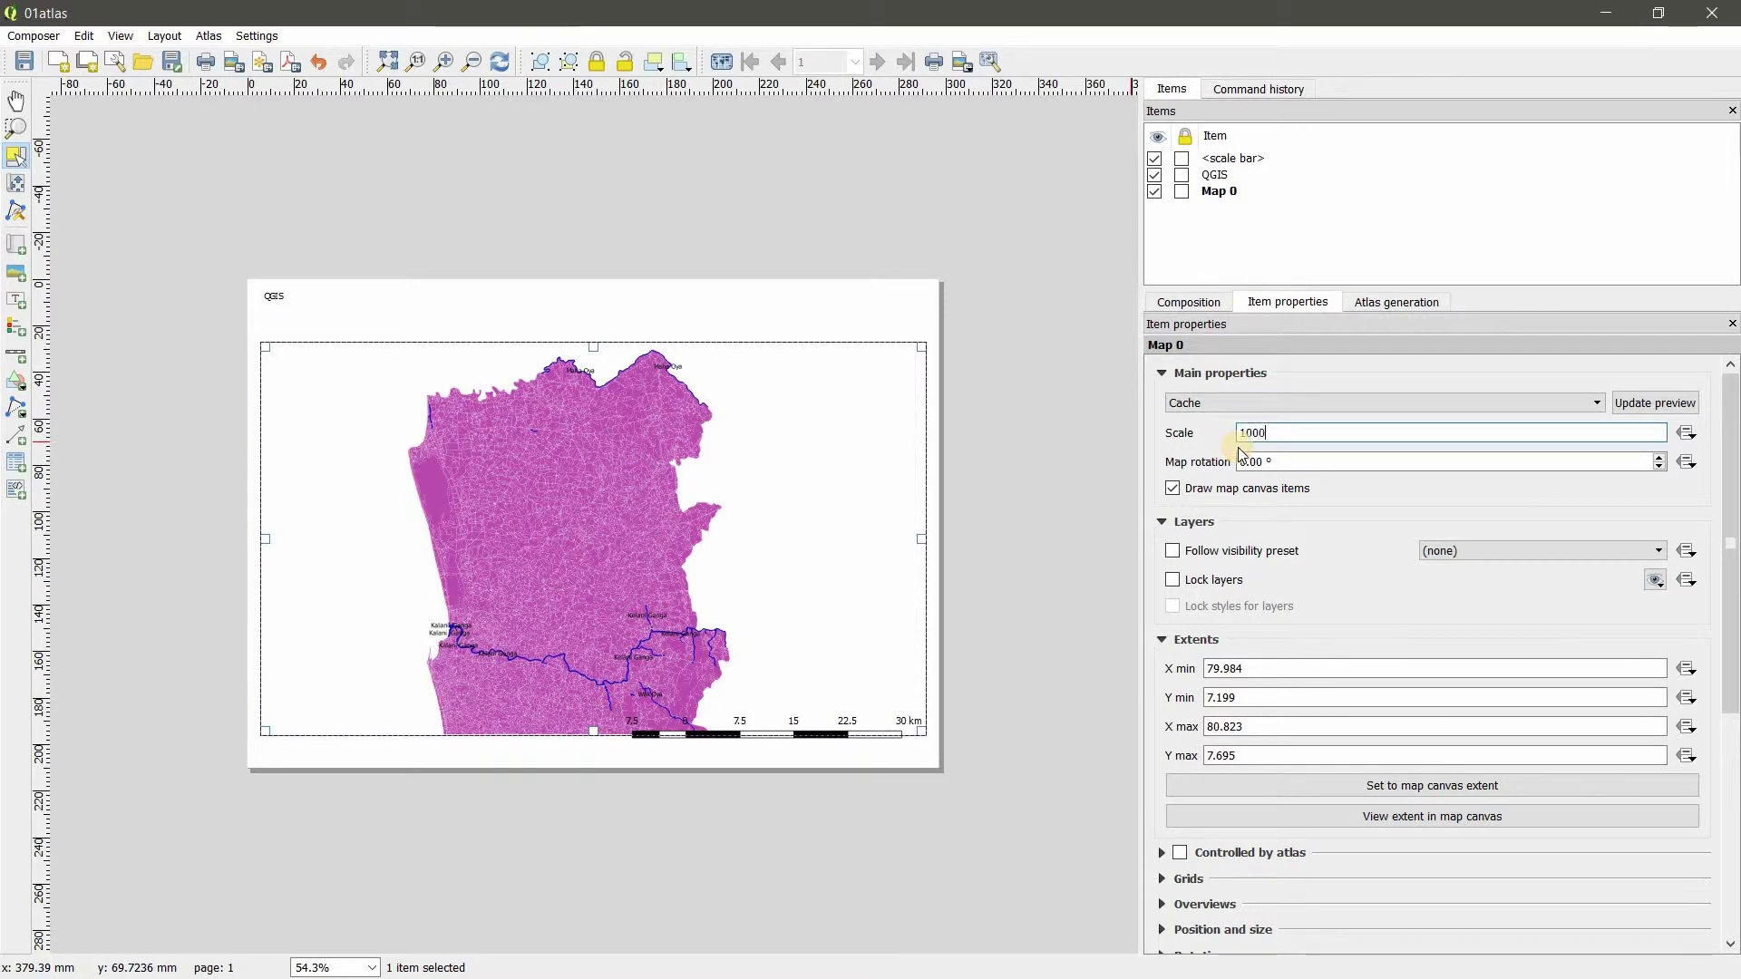
type("00")
key("Return")
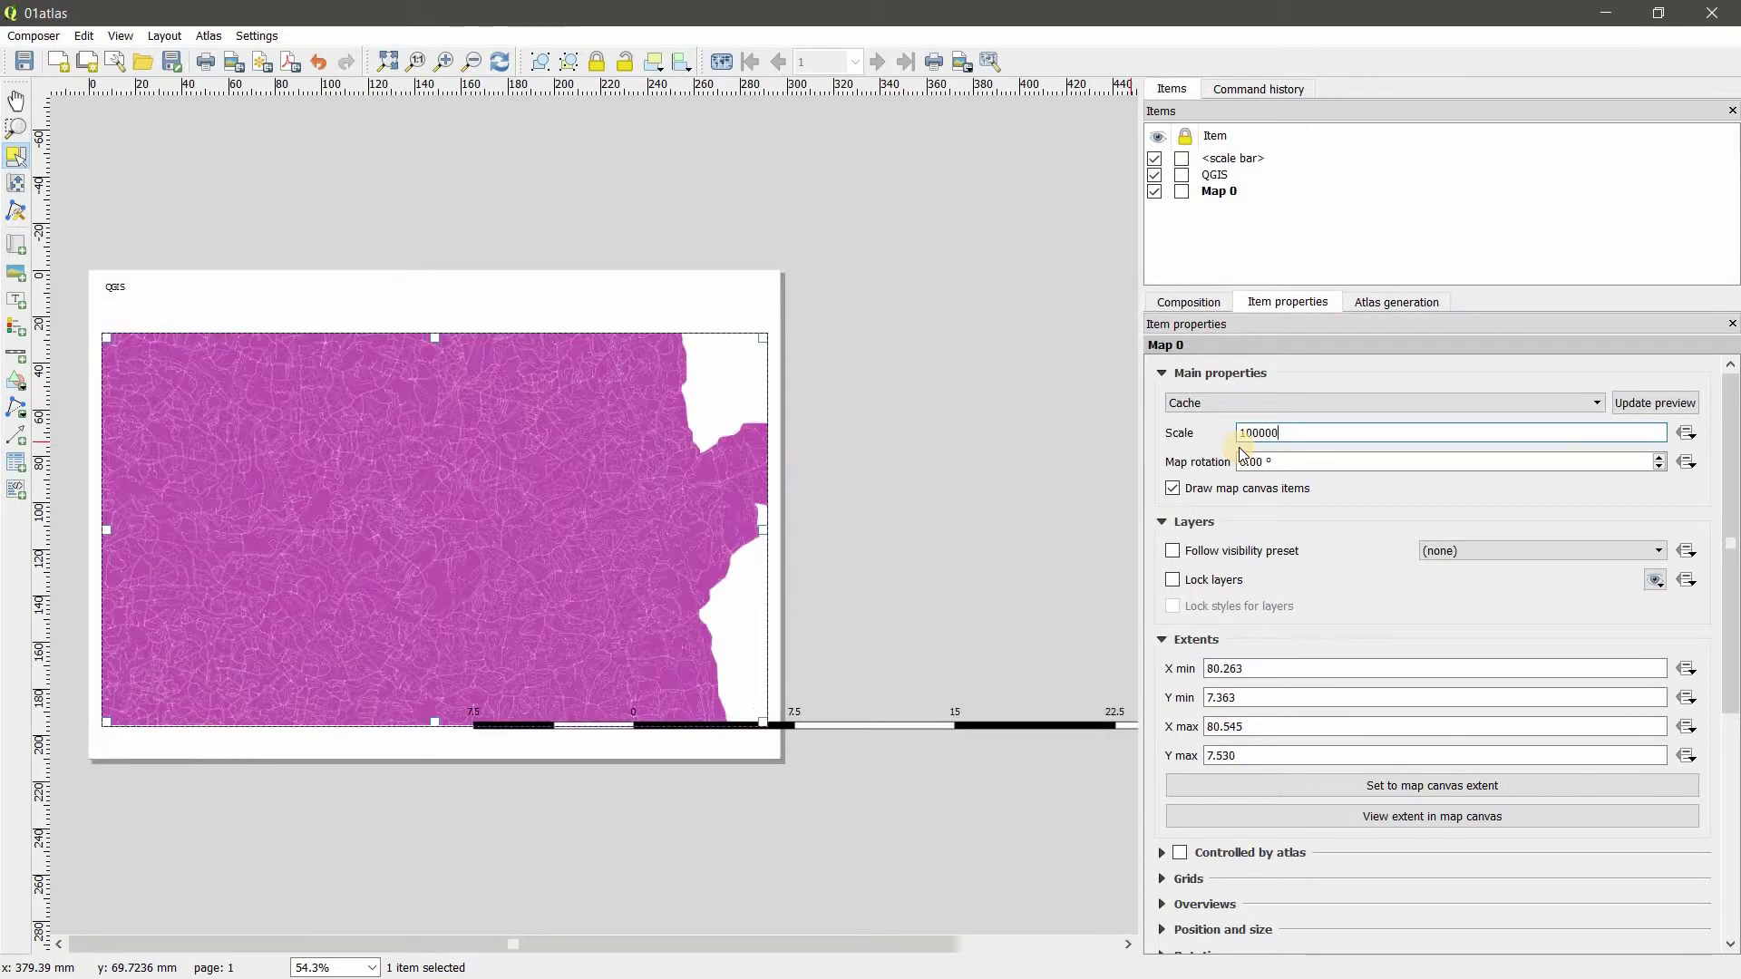
key("BackSpace")
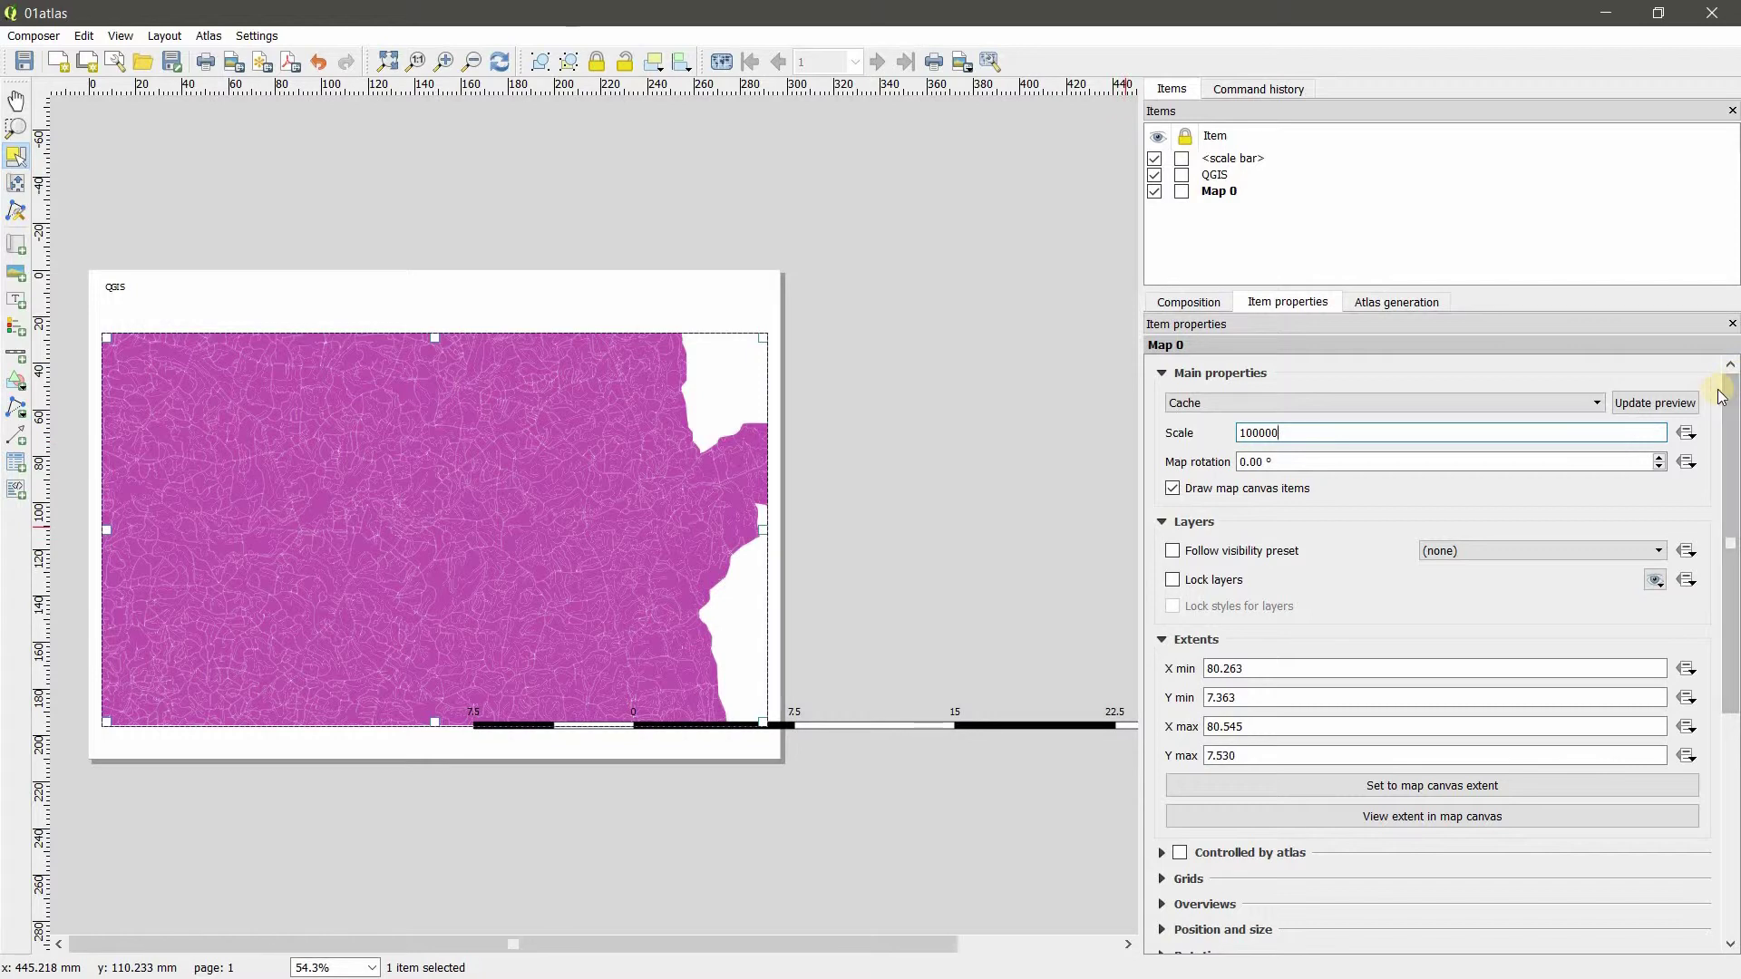
key("Return")
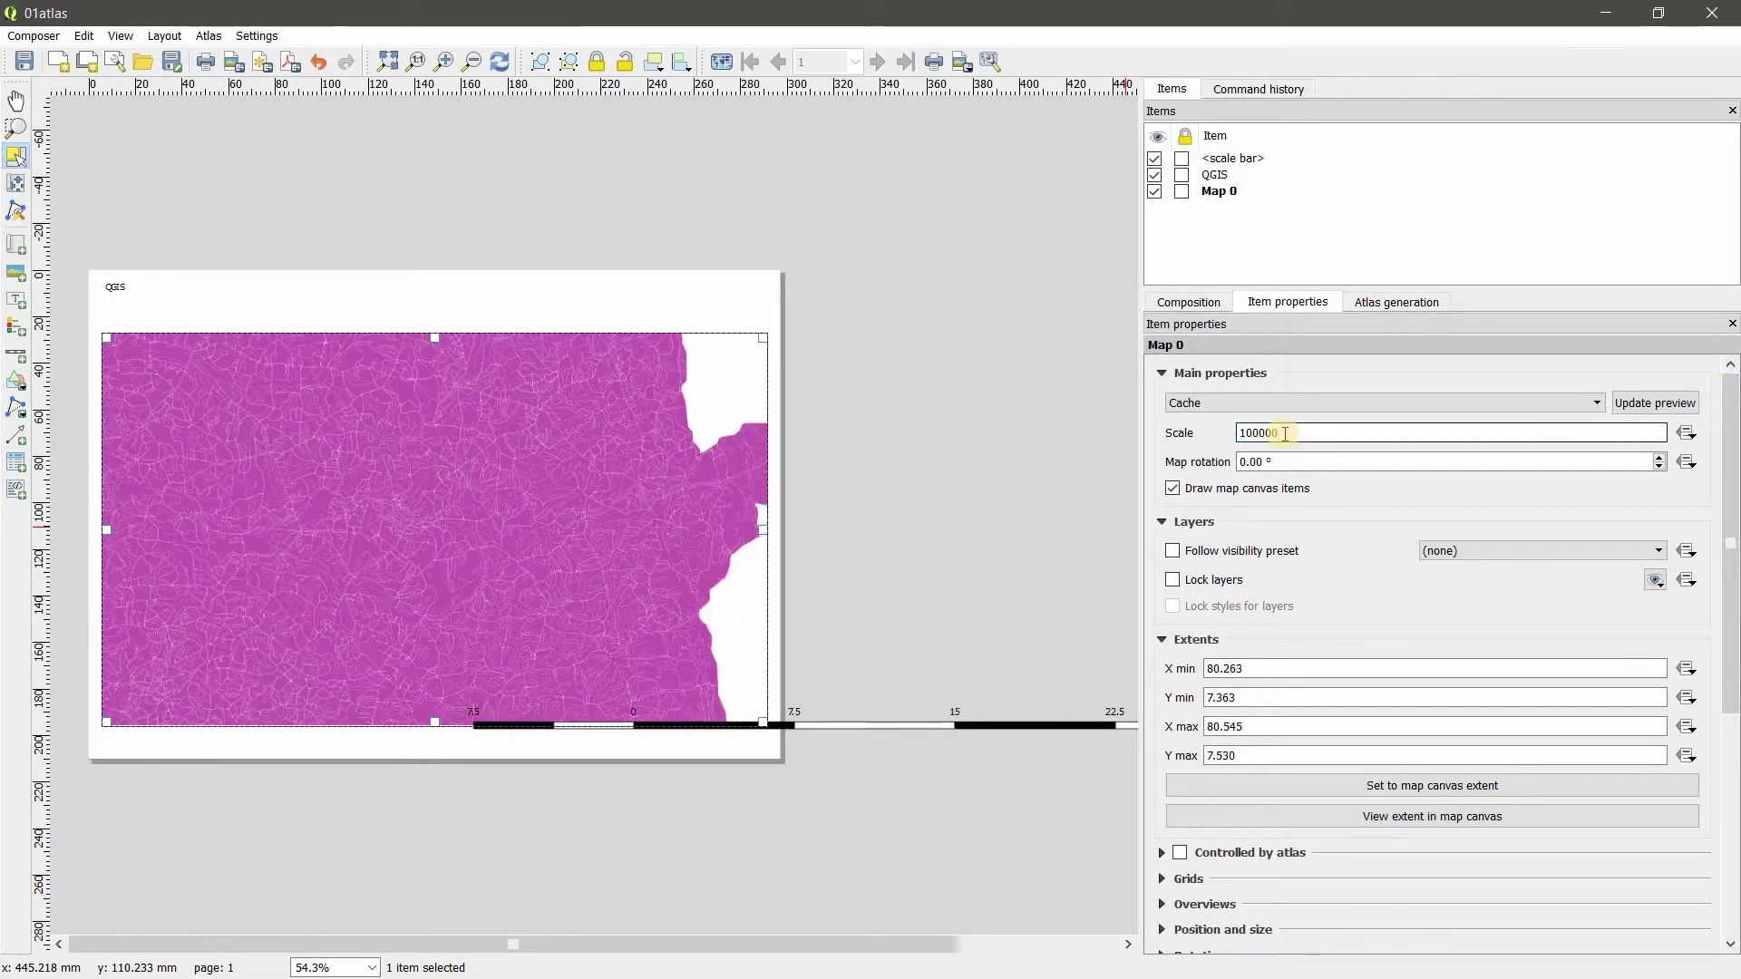
left_click(1284, 433)
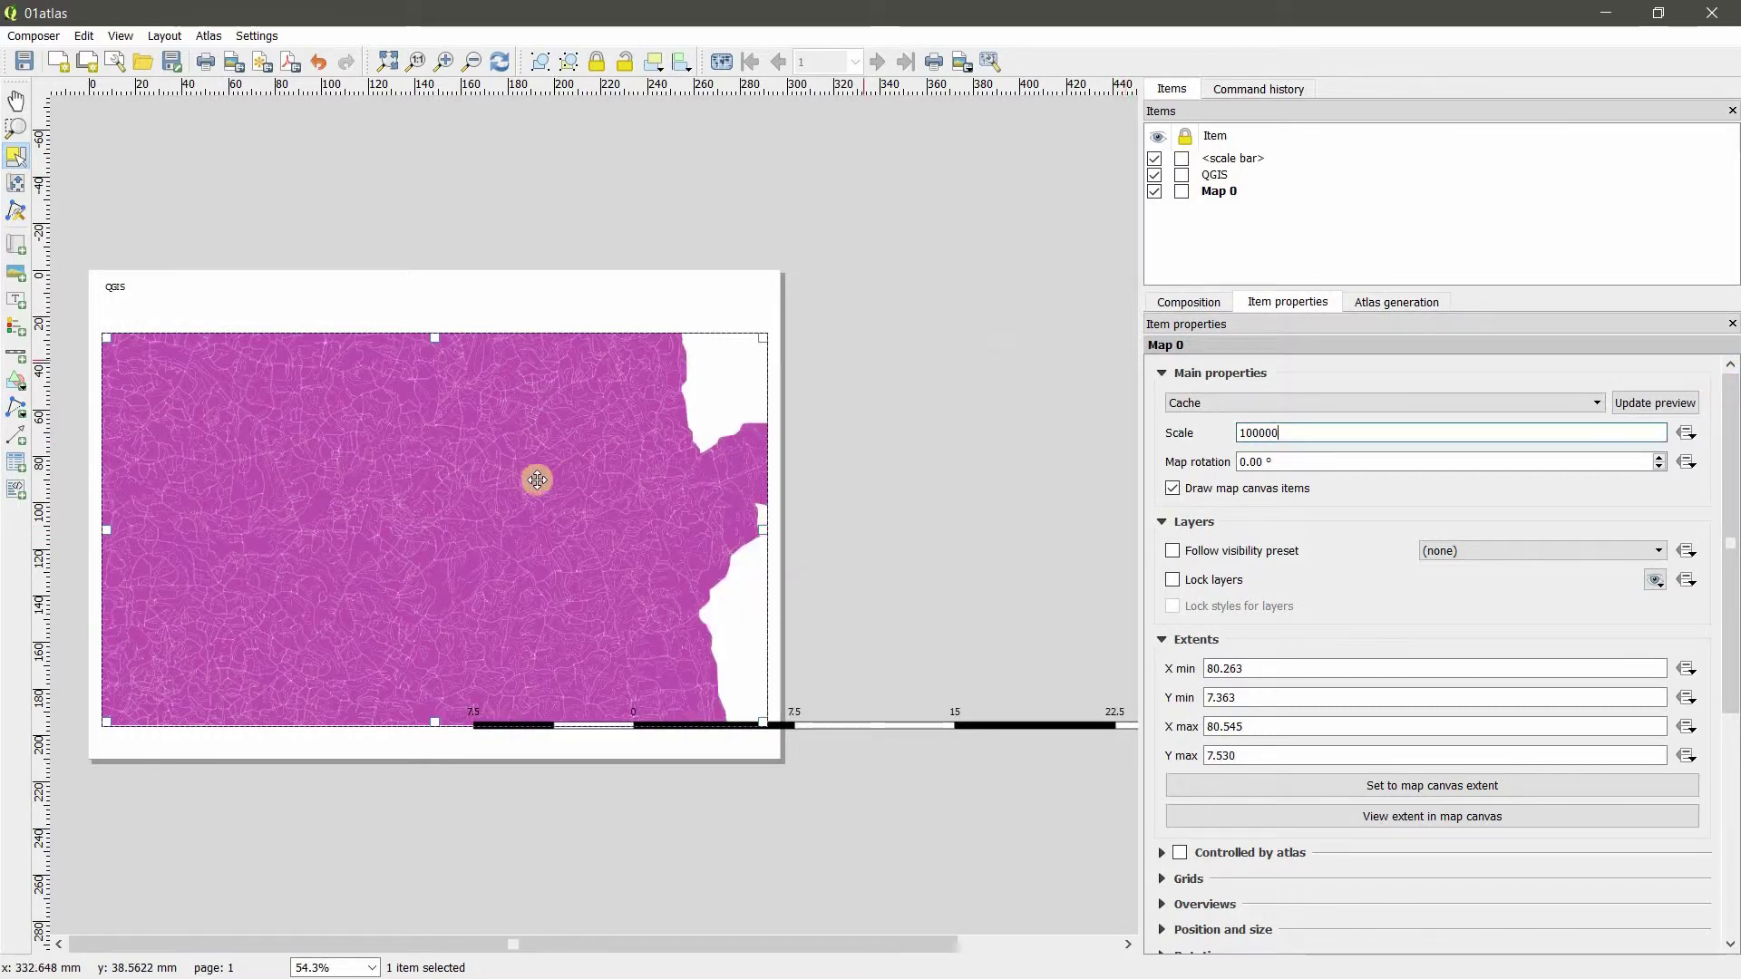
Pan the map content to the northwestern coast, keeping the scale near 1:99,868
left_click(16, 183)
left_click_drag(313, 438, 439, 548)
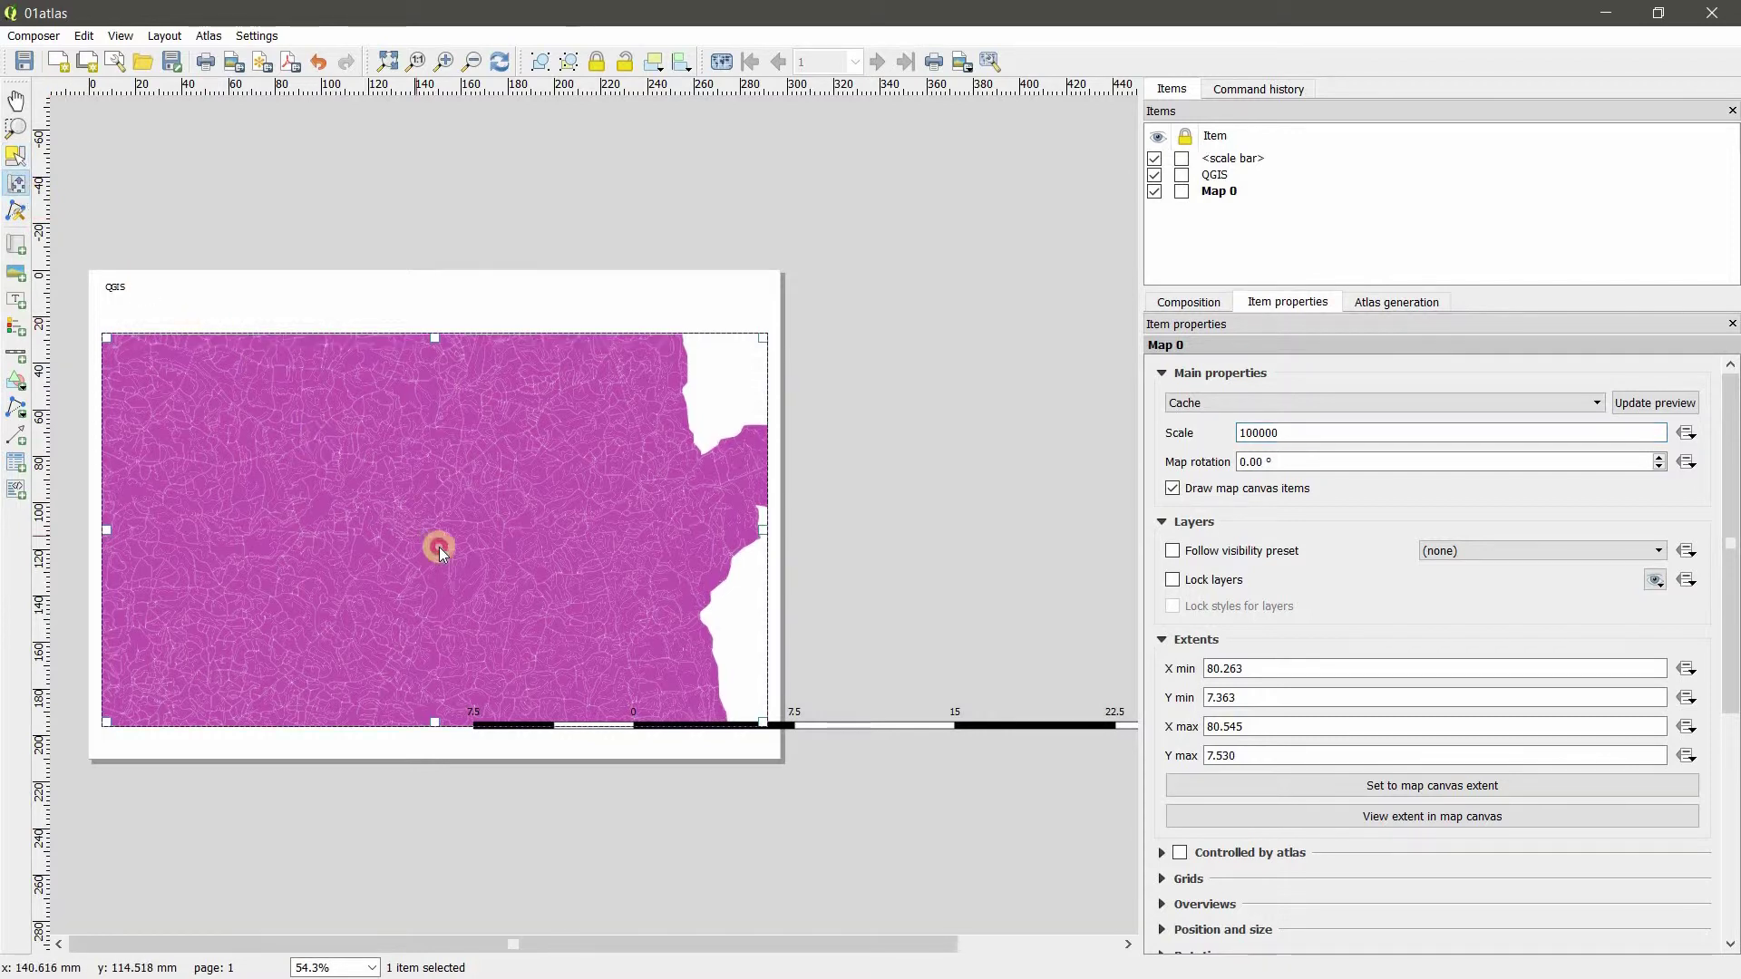
left_click_drag(331, 467, 614, 531)
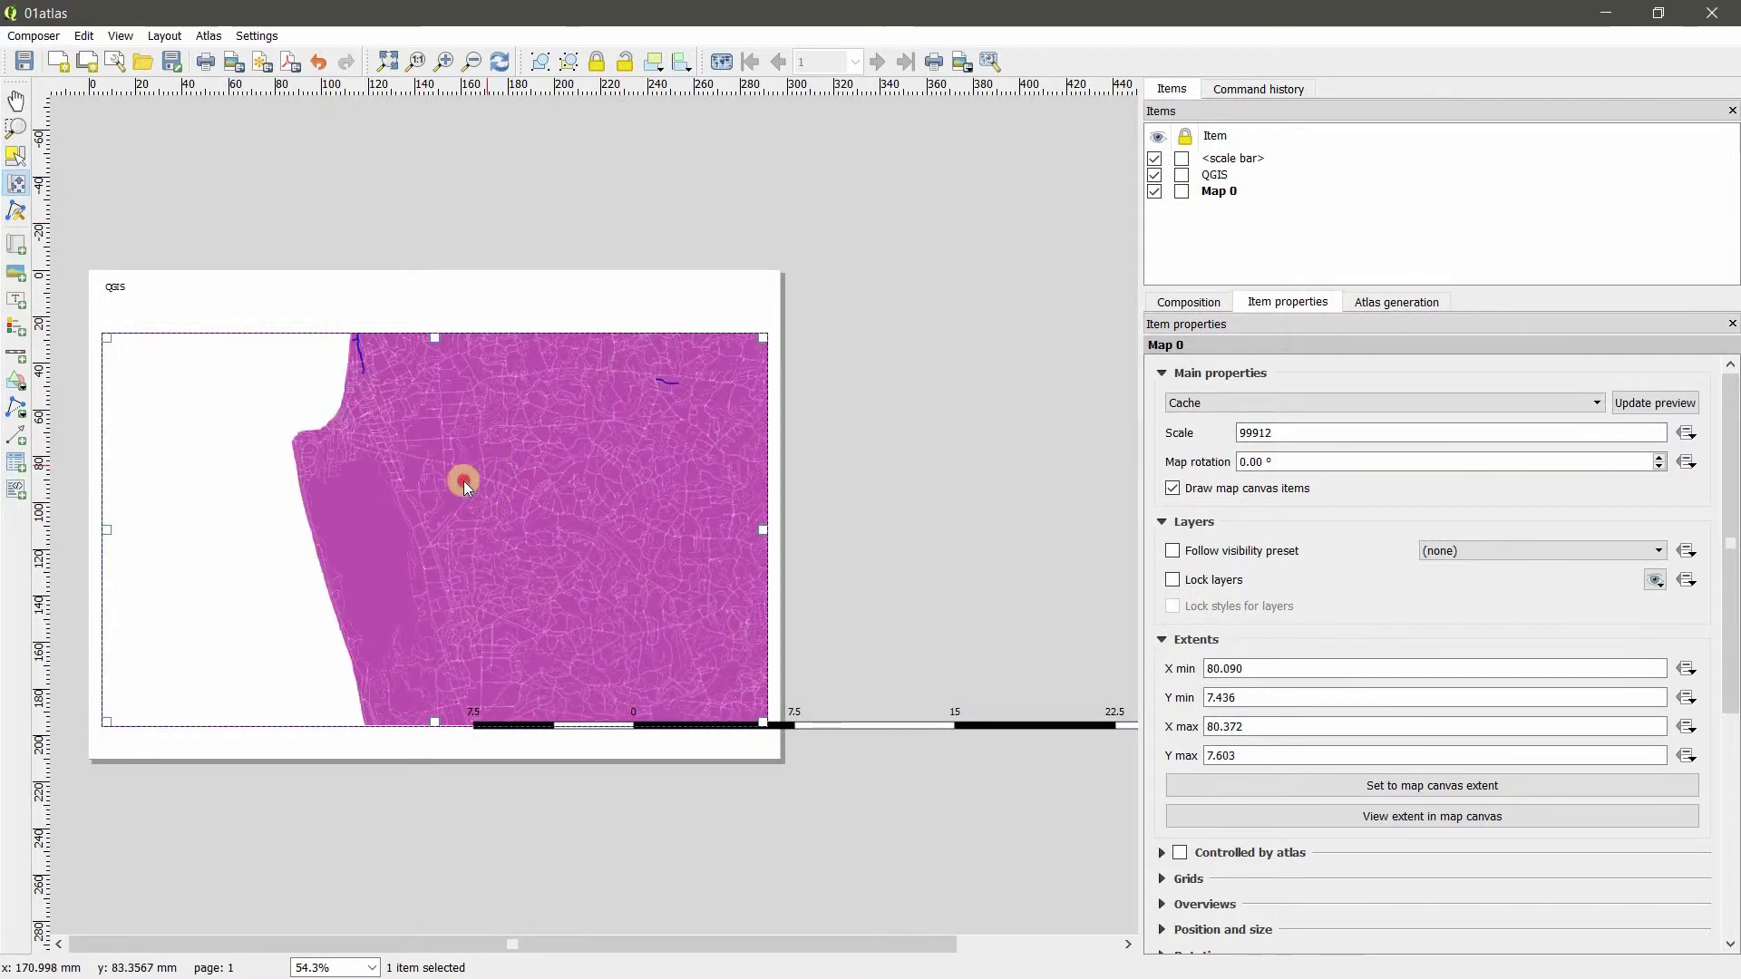
left_click_drag(522, 490, 372, 565)
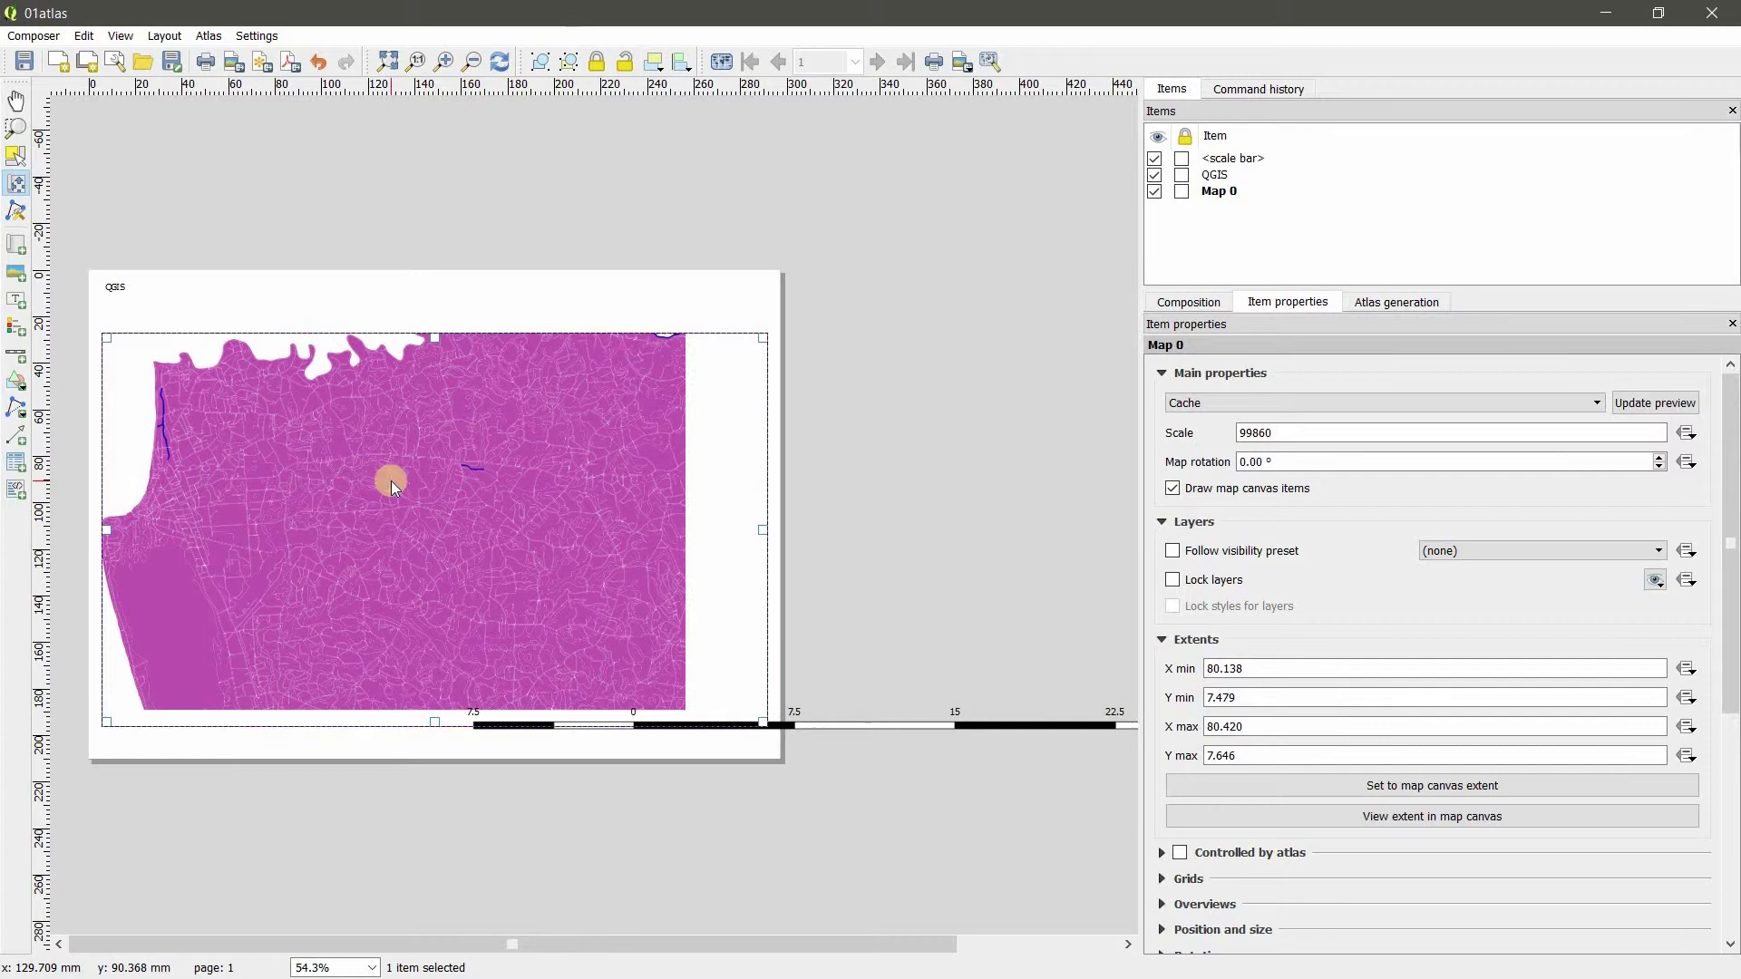
left_click(1274, 438)
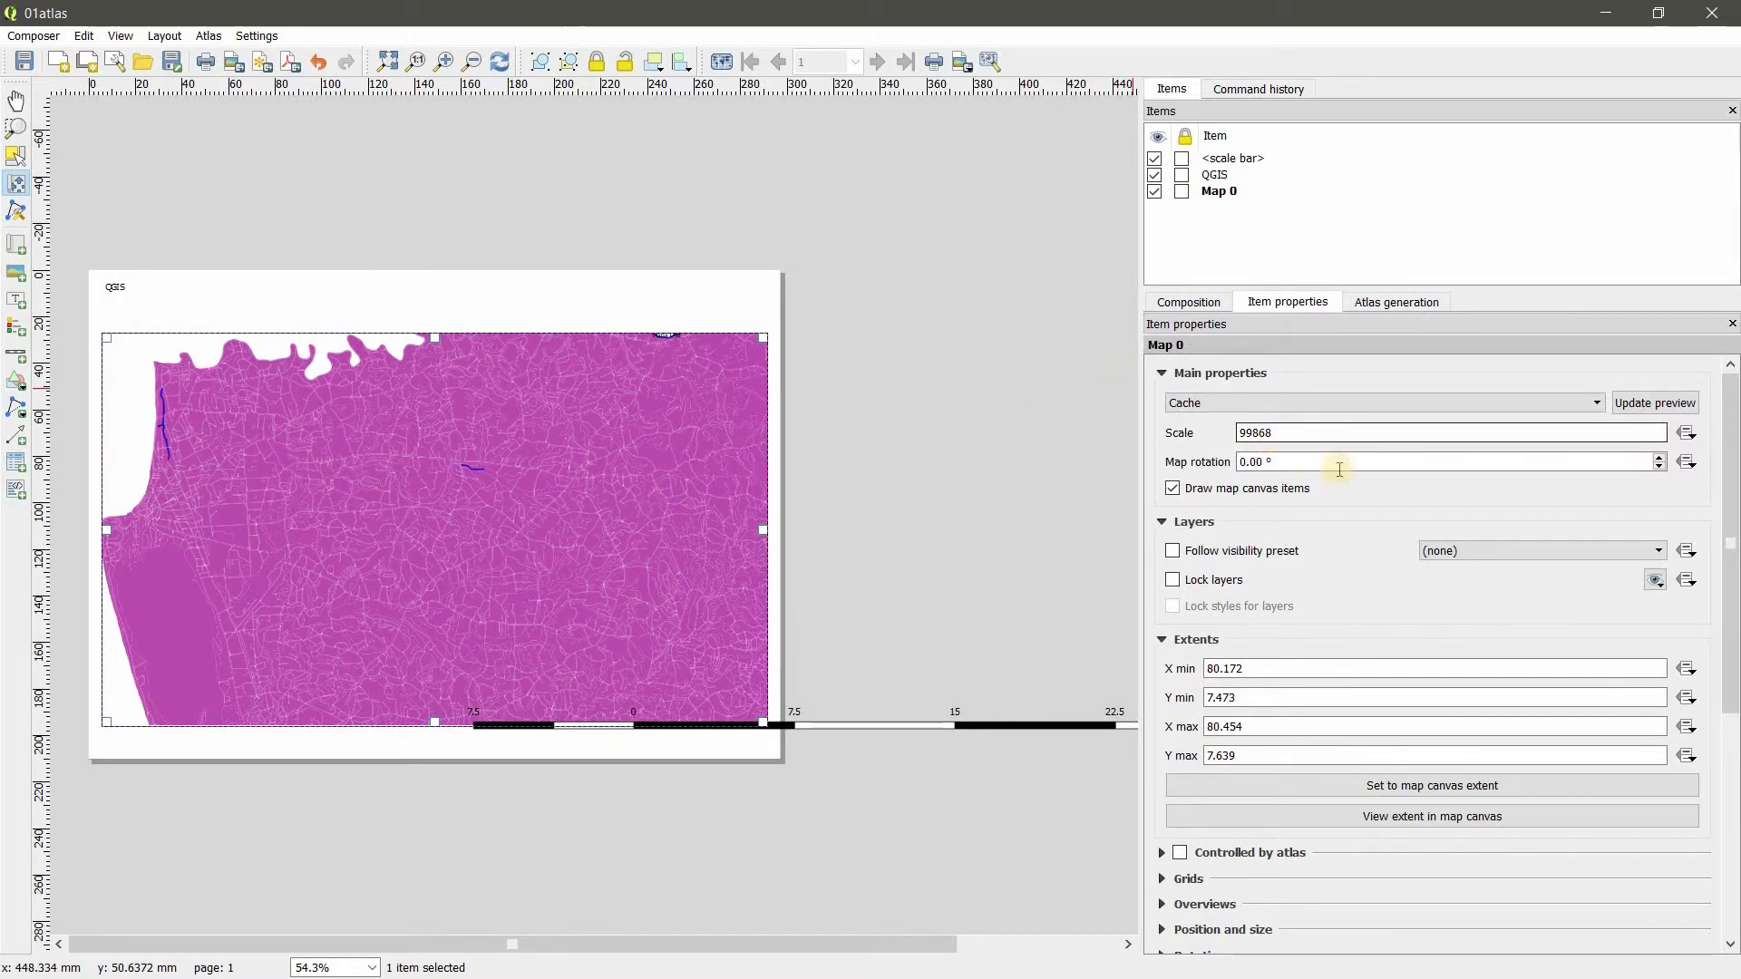
left_click(1306, 462)
left_click(1670, 413)
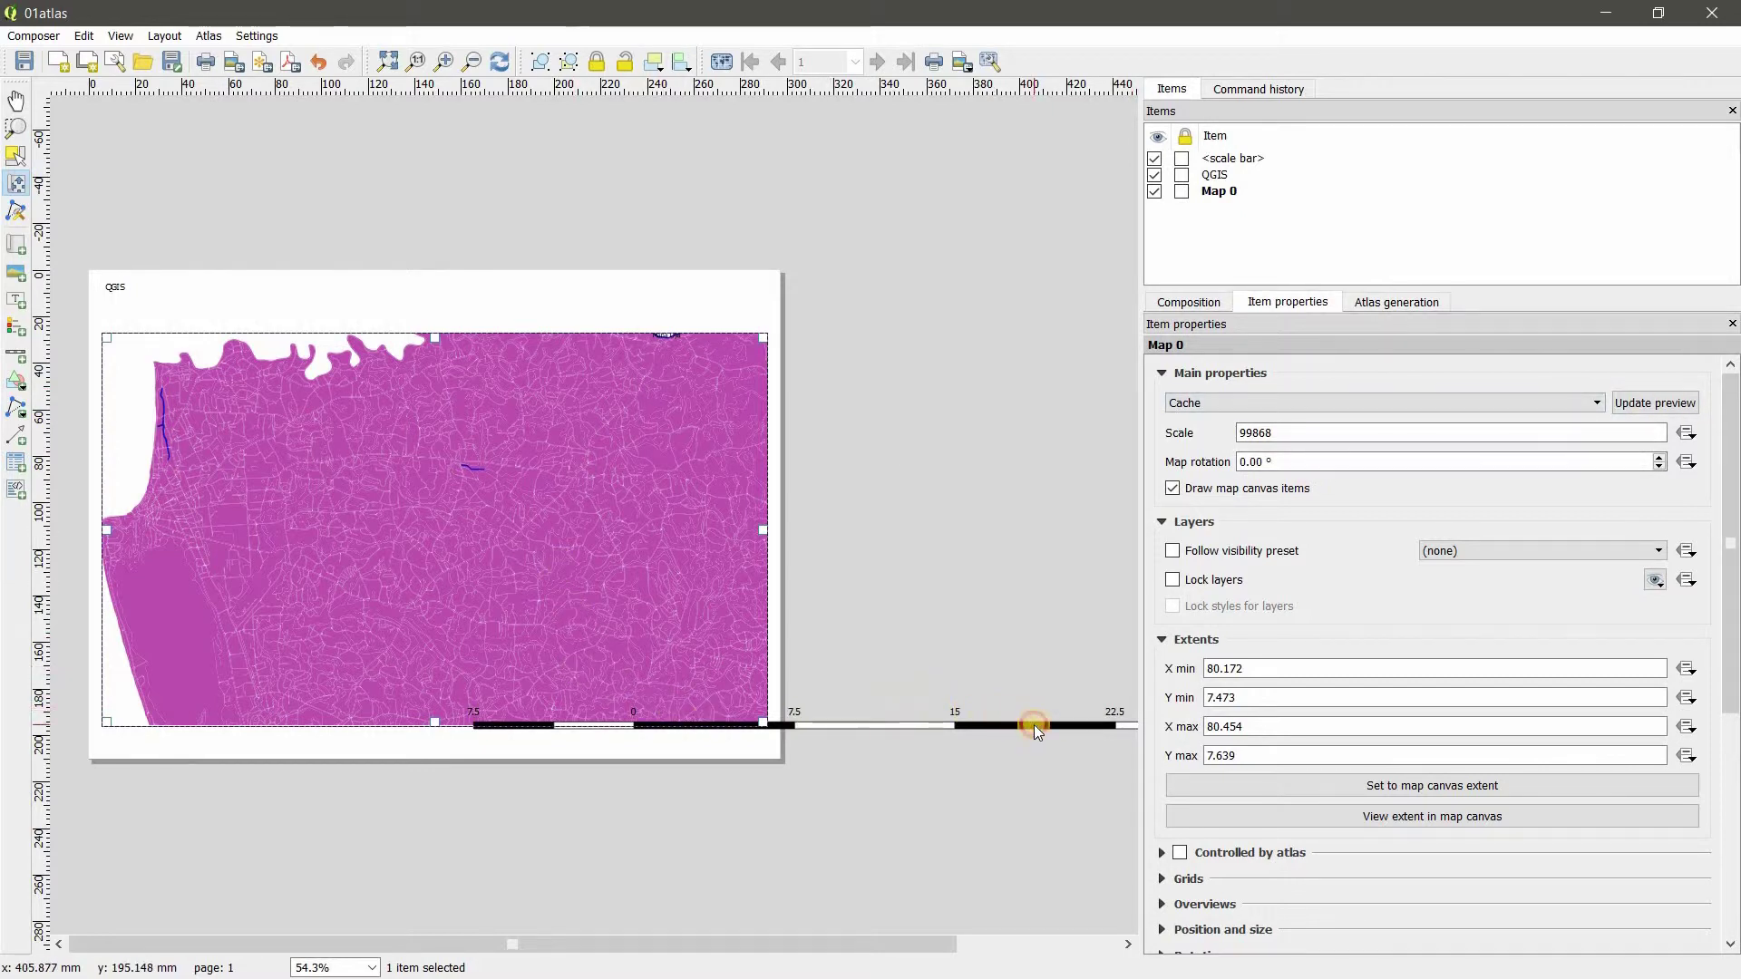
Give the scale bar 2 right segments
left_click(17, 156)
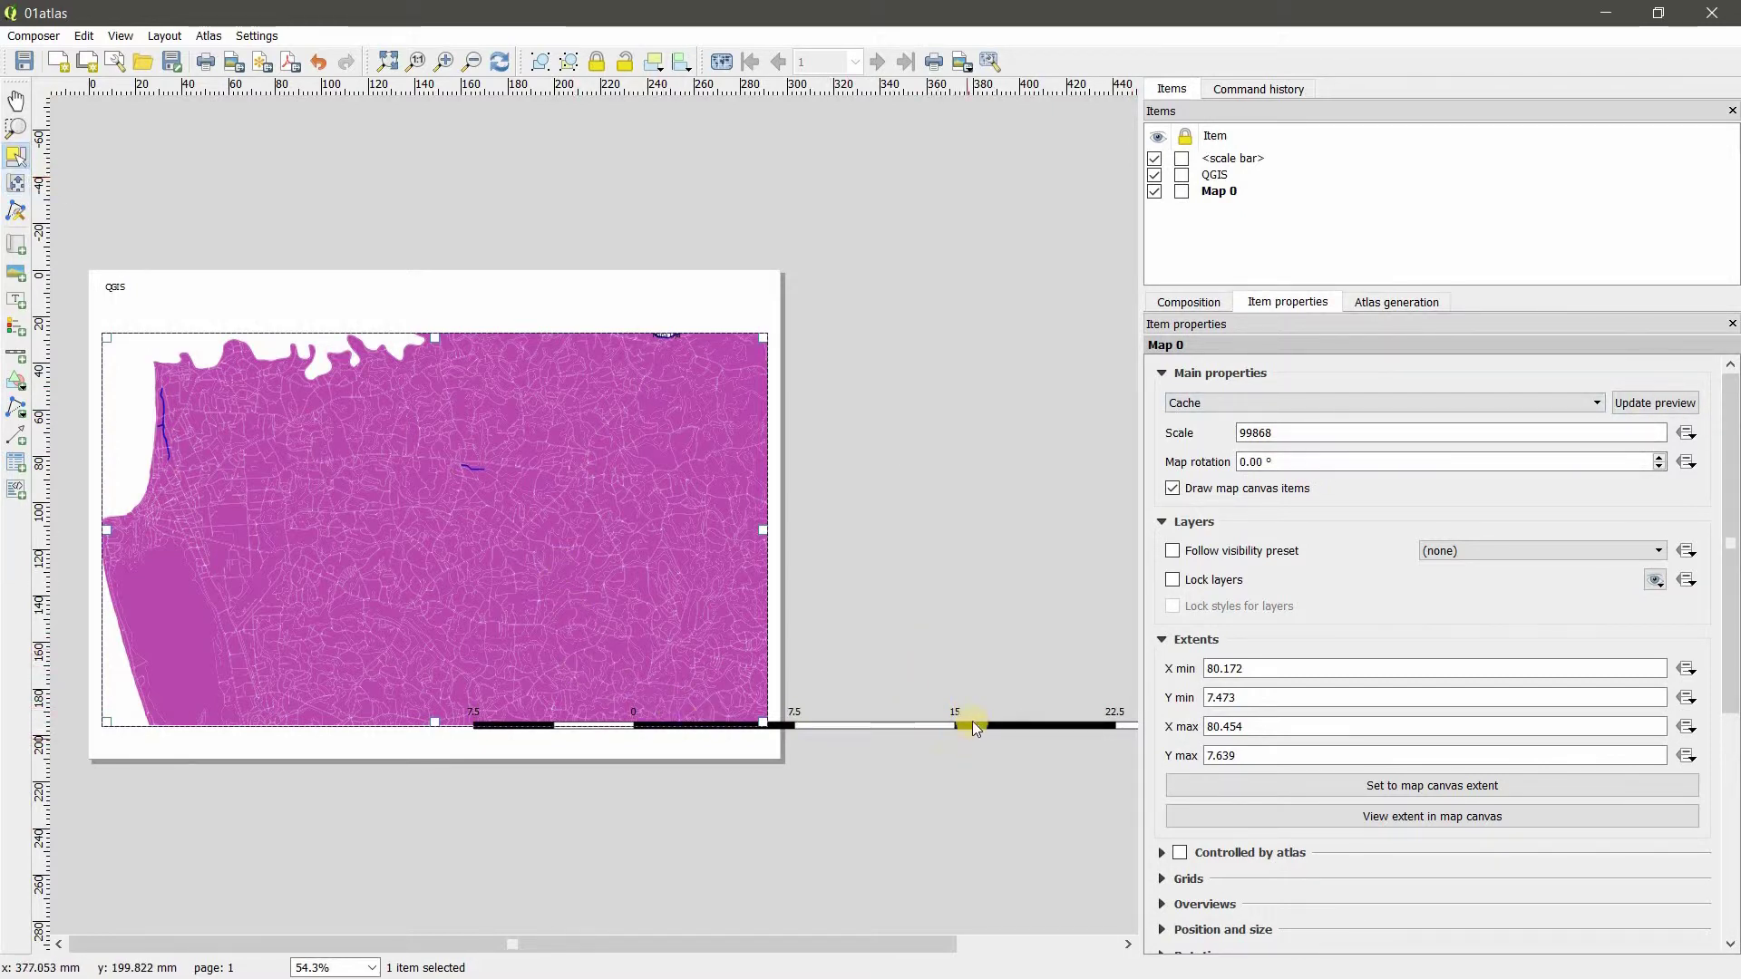
left_click_drag(972, 722, 498, 713)
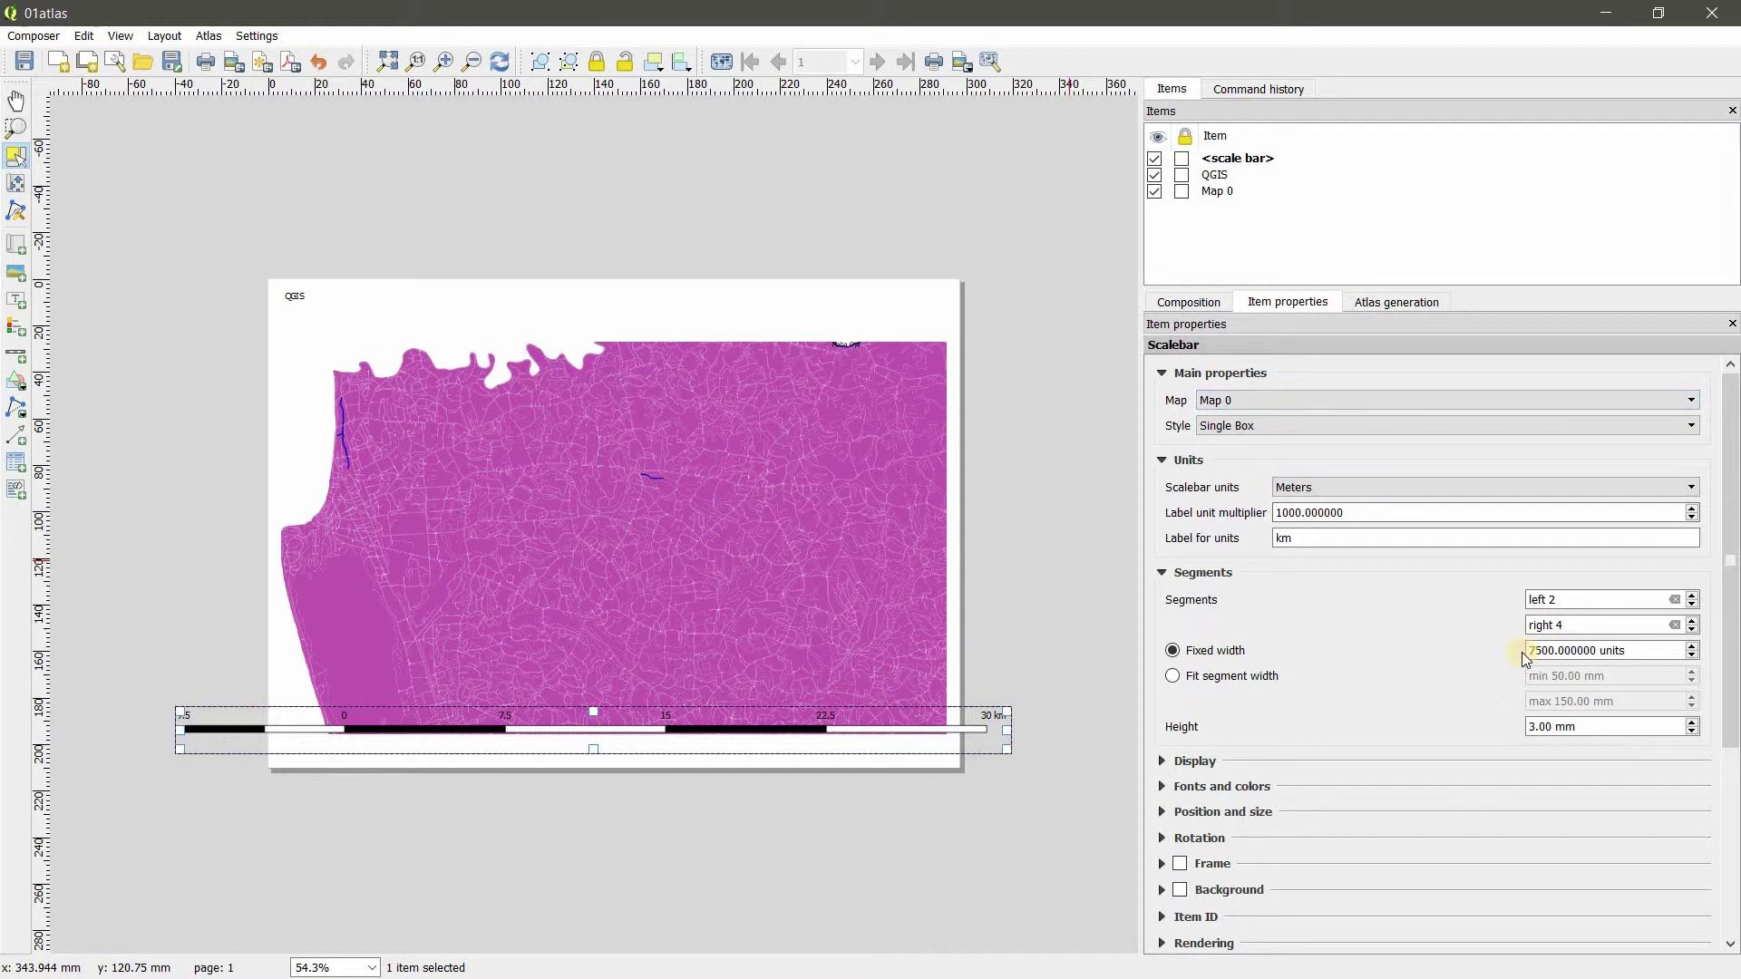
scroll(1544, 629, "down", 4)
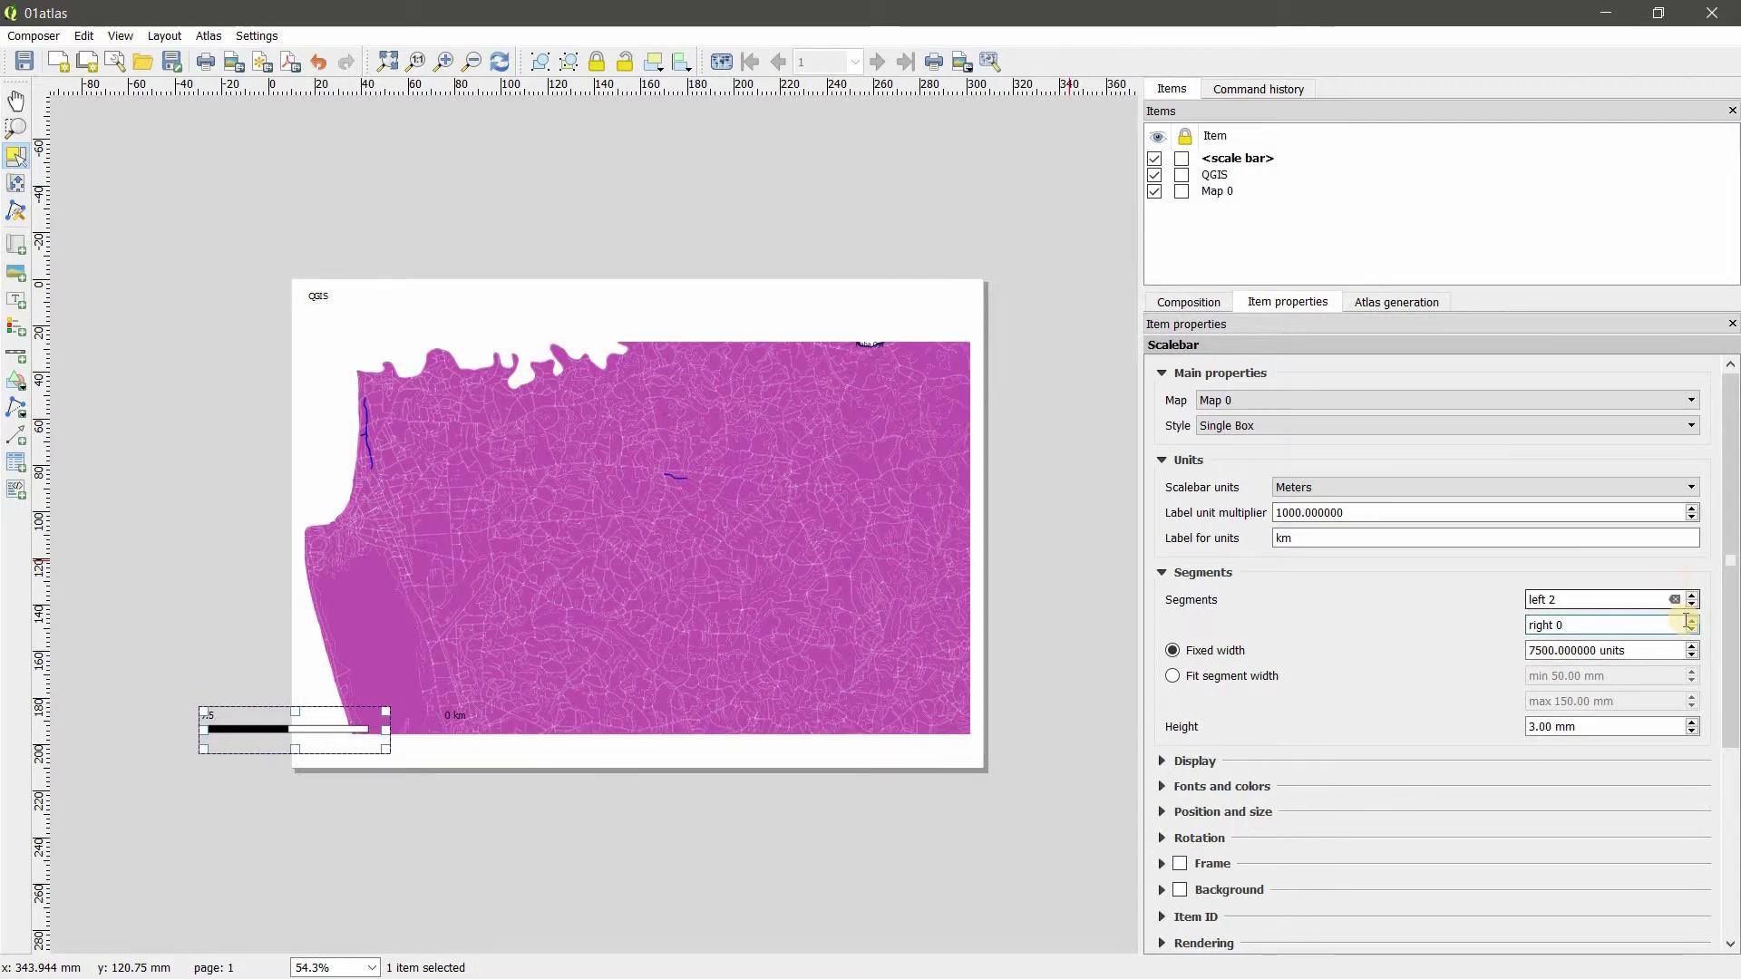
left_click(1692, 621)
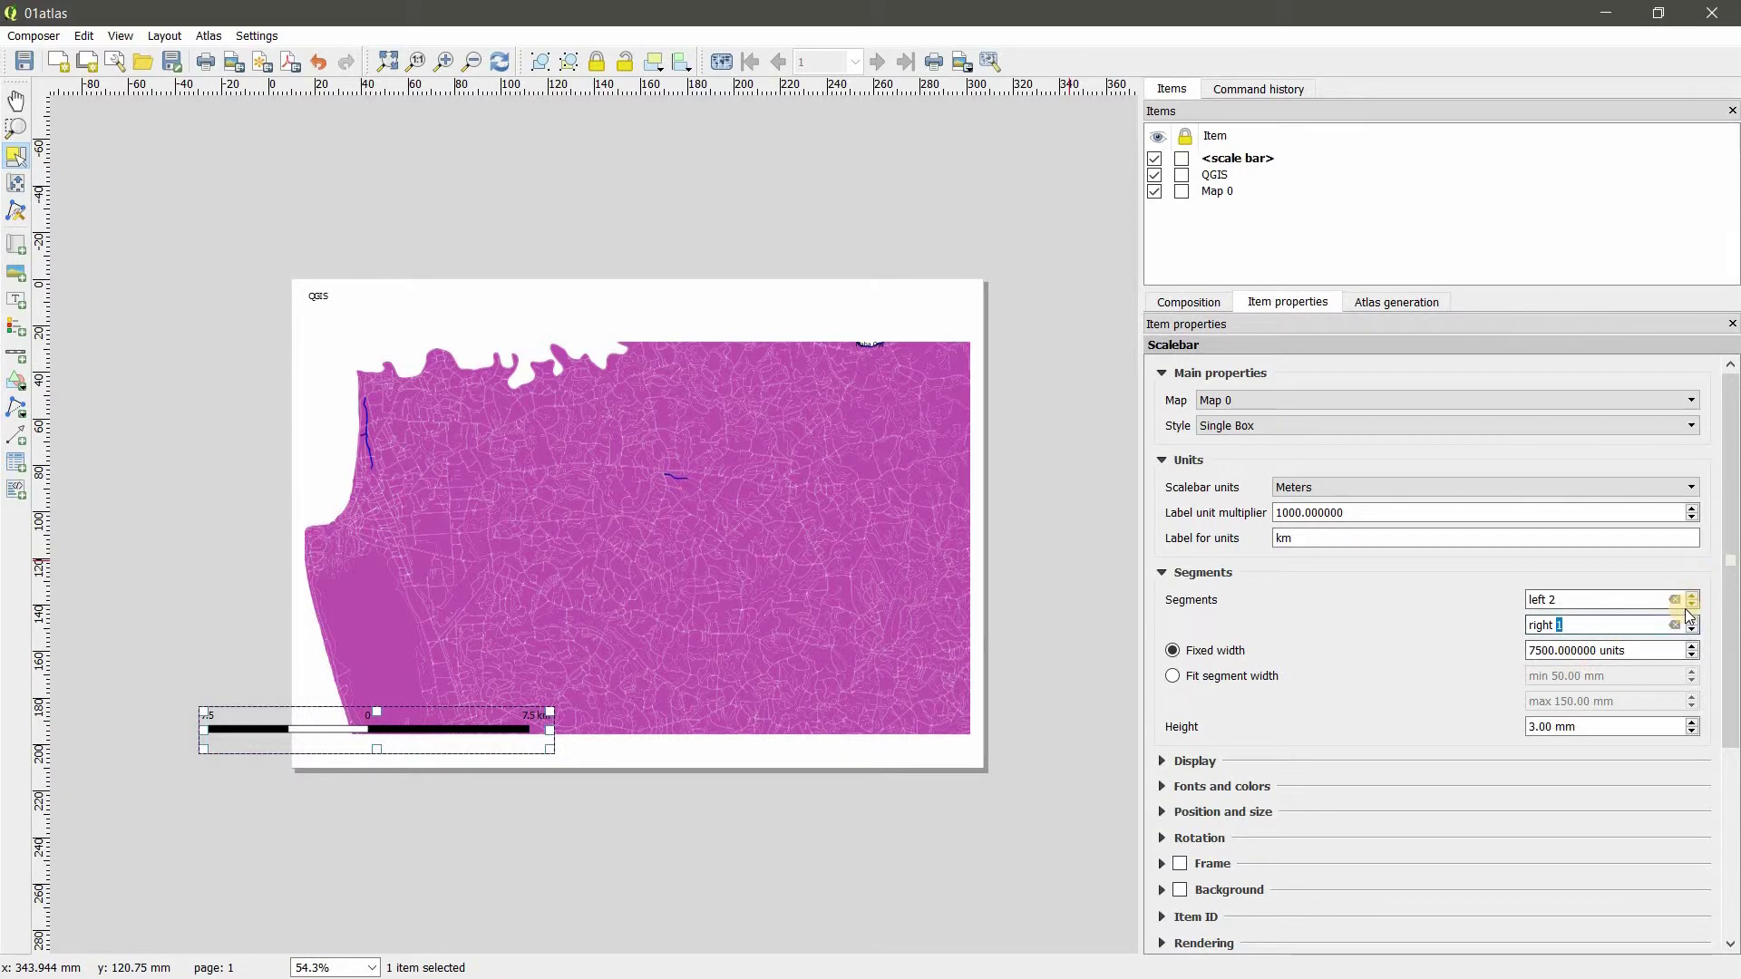
left_click(1692, 620)
Place the scale bar beneath the map and nudge the map frame upward
left_click_drag(528, 736, 789, 752)
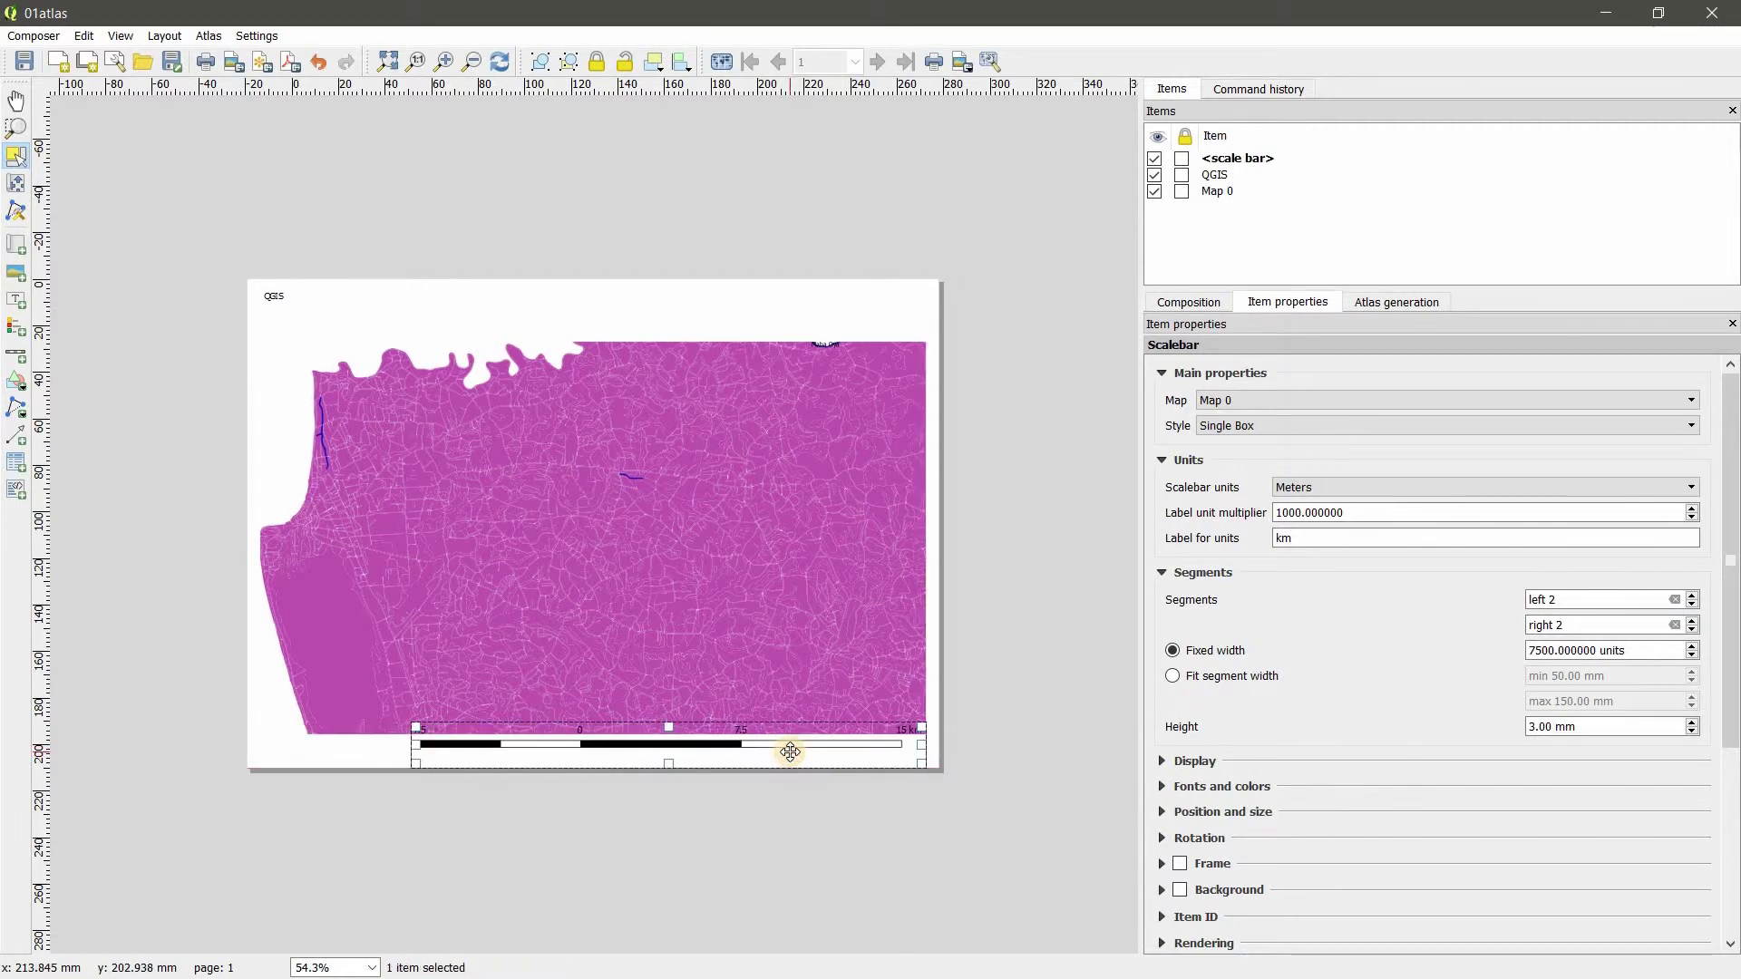
left_click_drag(764, 656, 749, 612)
left_click(920, 741)
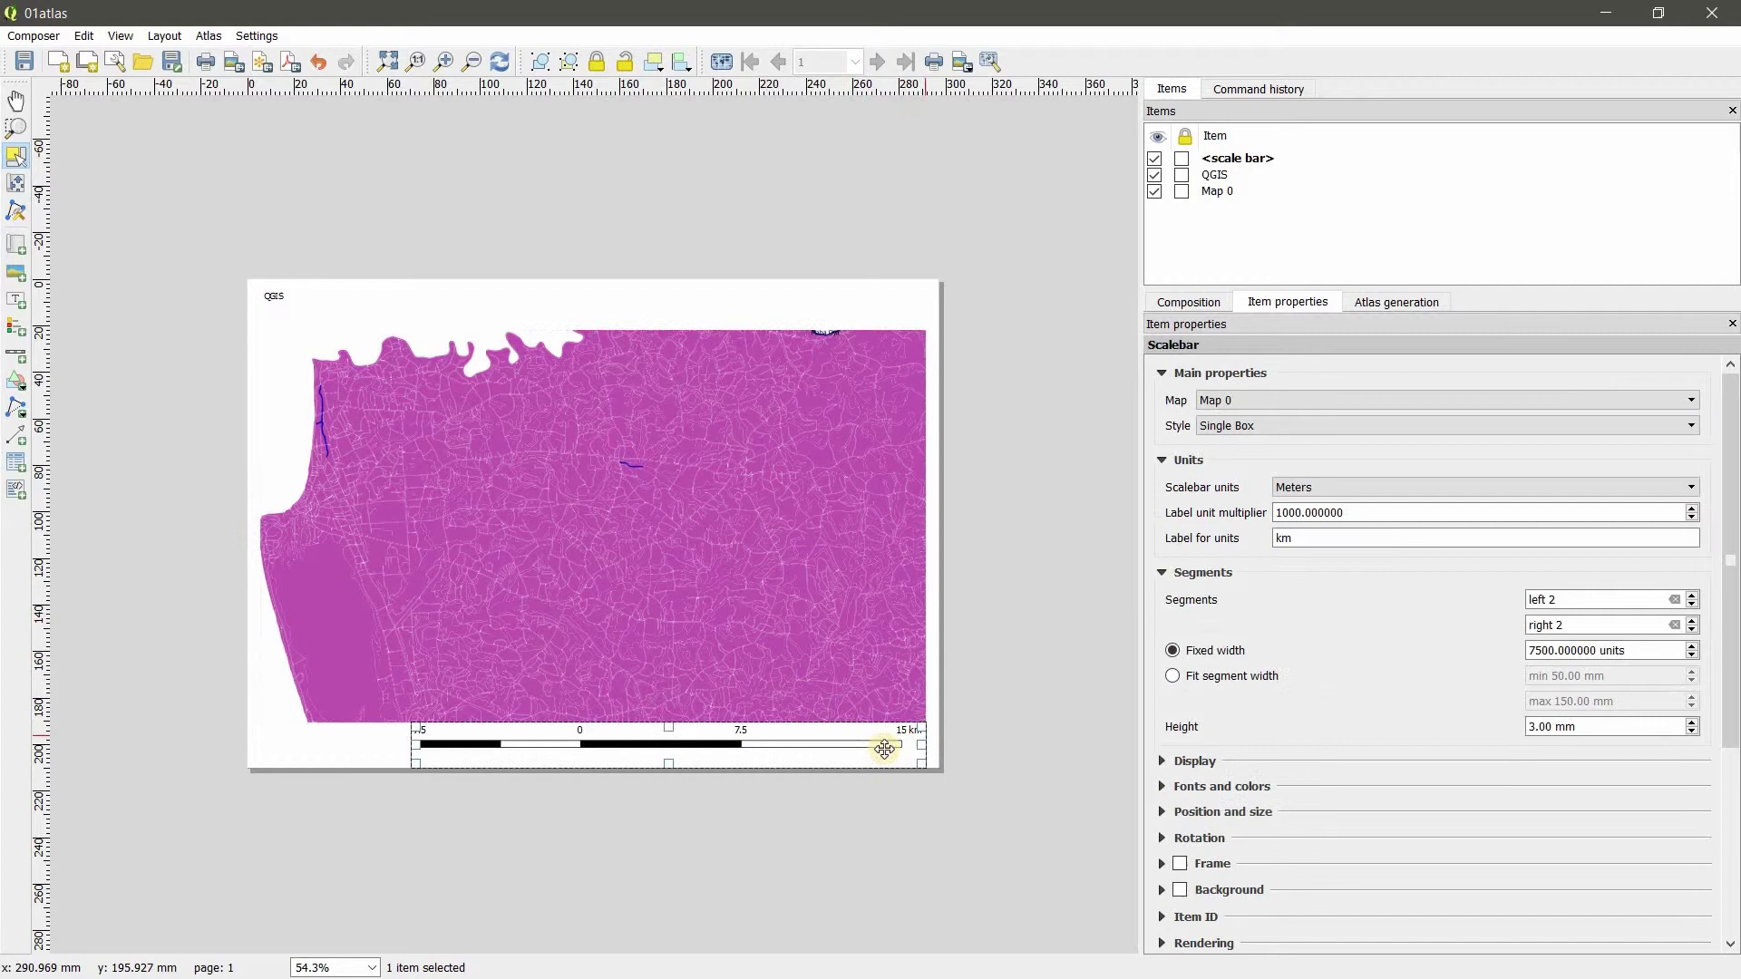
left_click_drag(768, 753, 772, 760)
Select the title label and highlight its 'QGIS' text in Main properties
left_click(1030, 692)
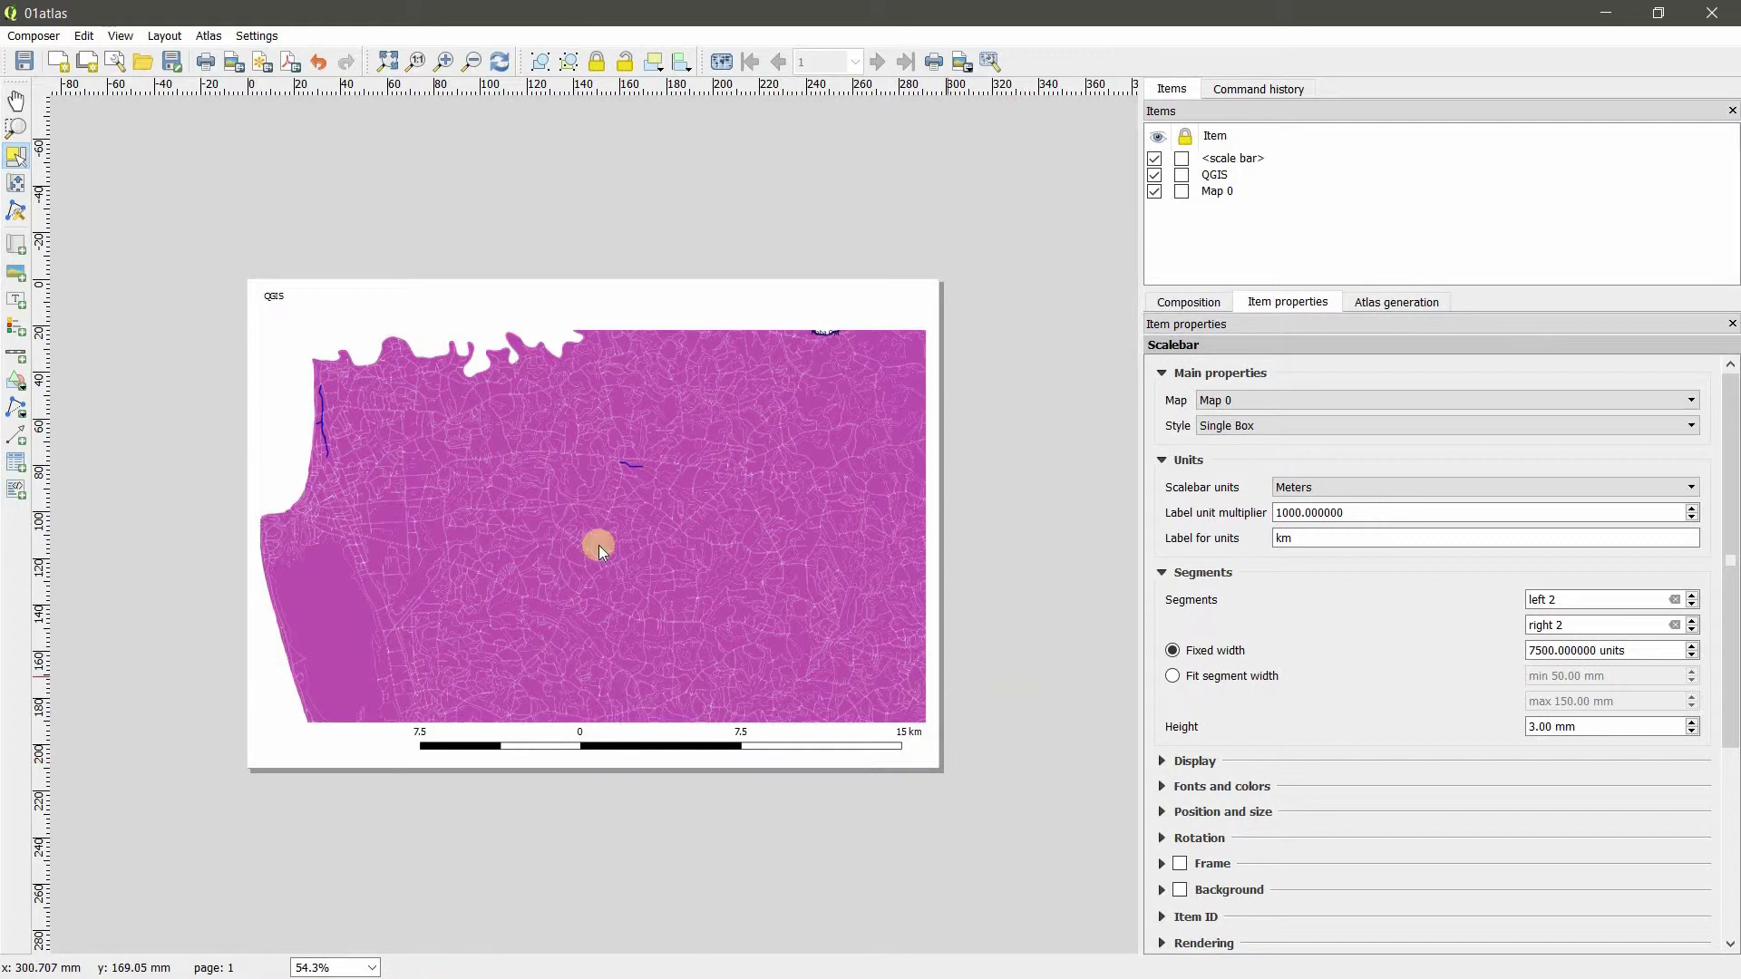
left_click(288, 300)
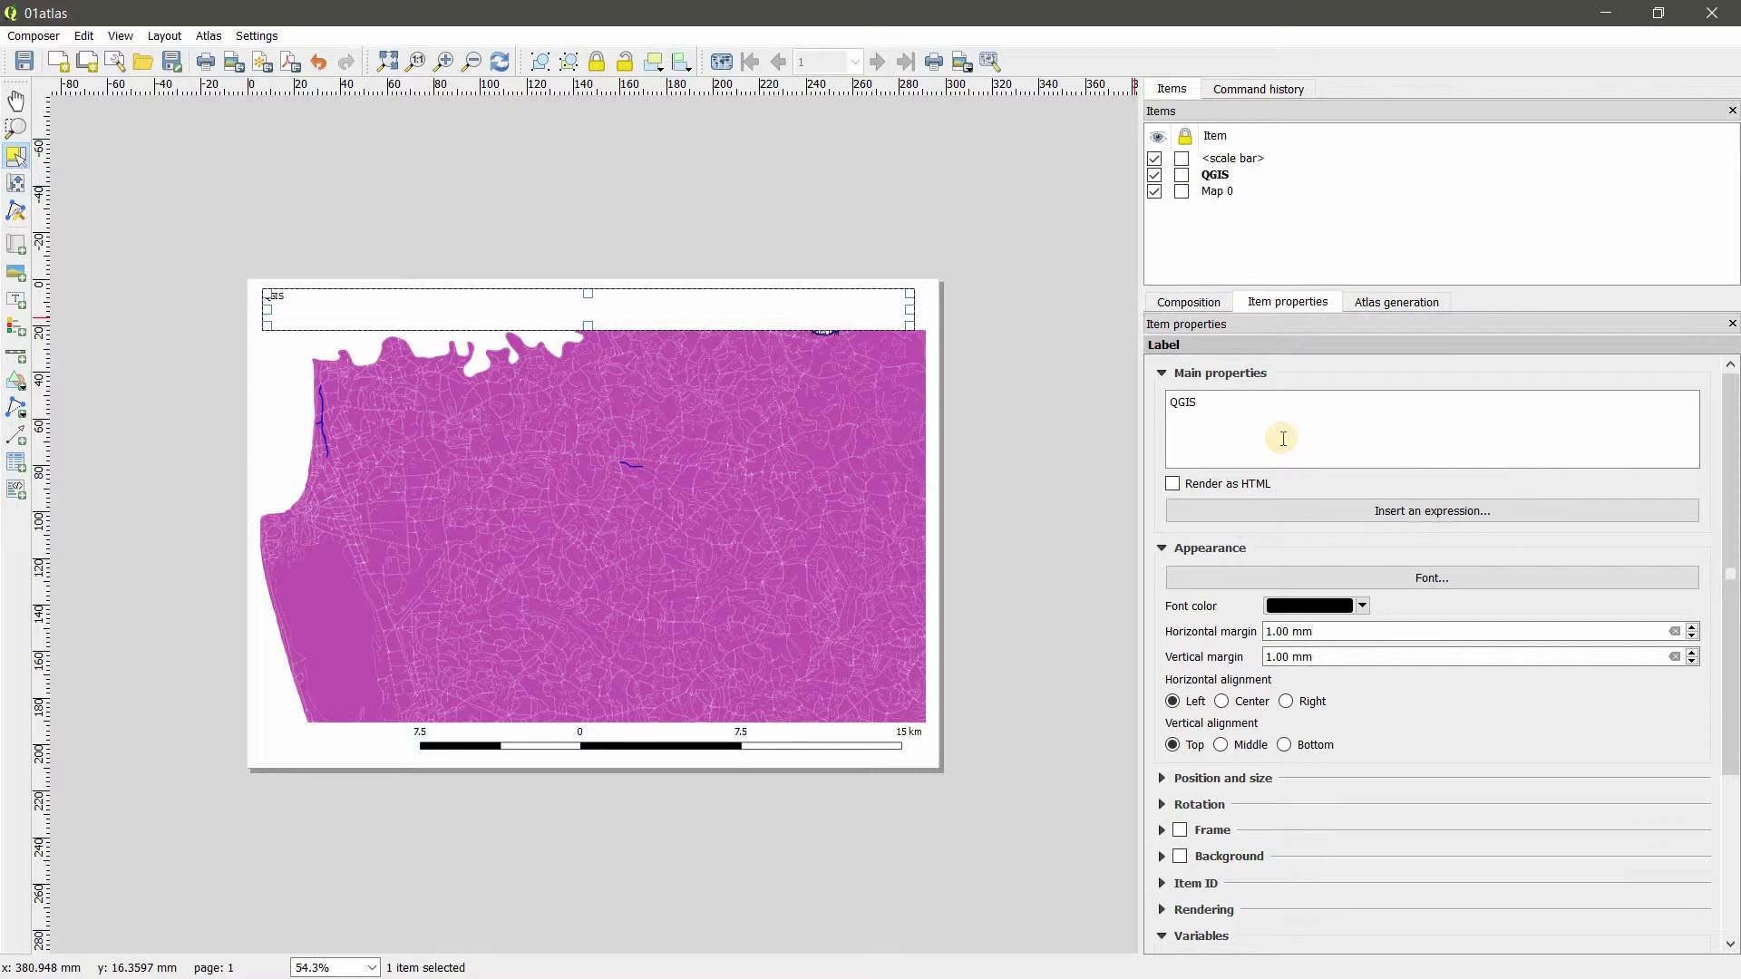
left_click(1253, 393)
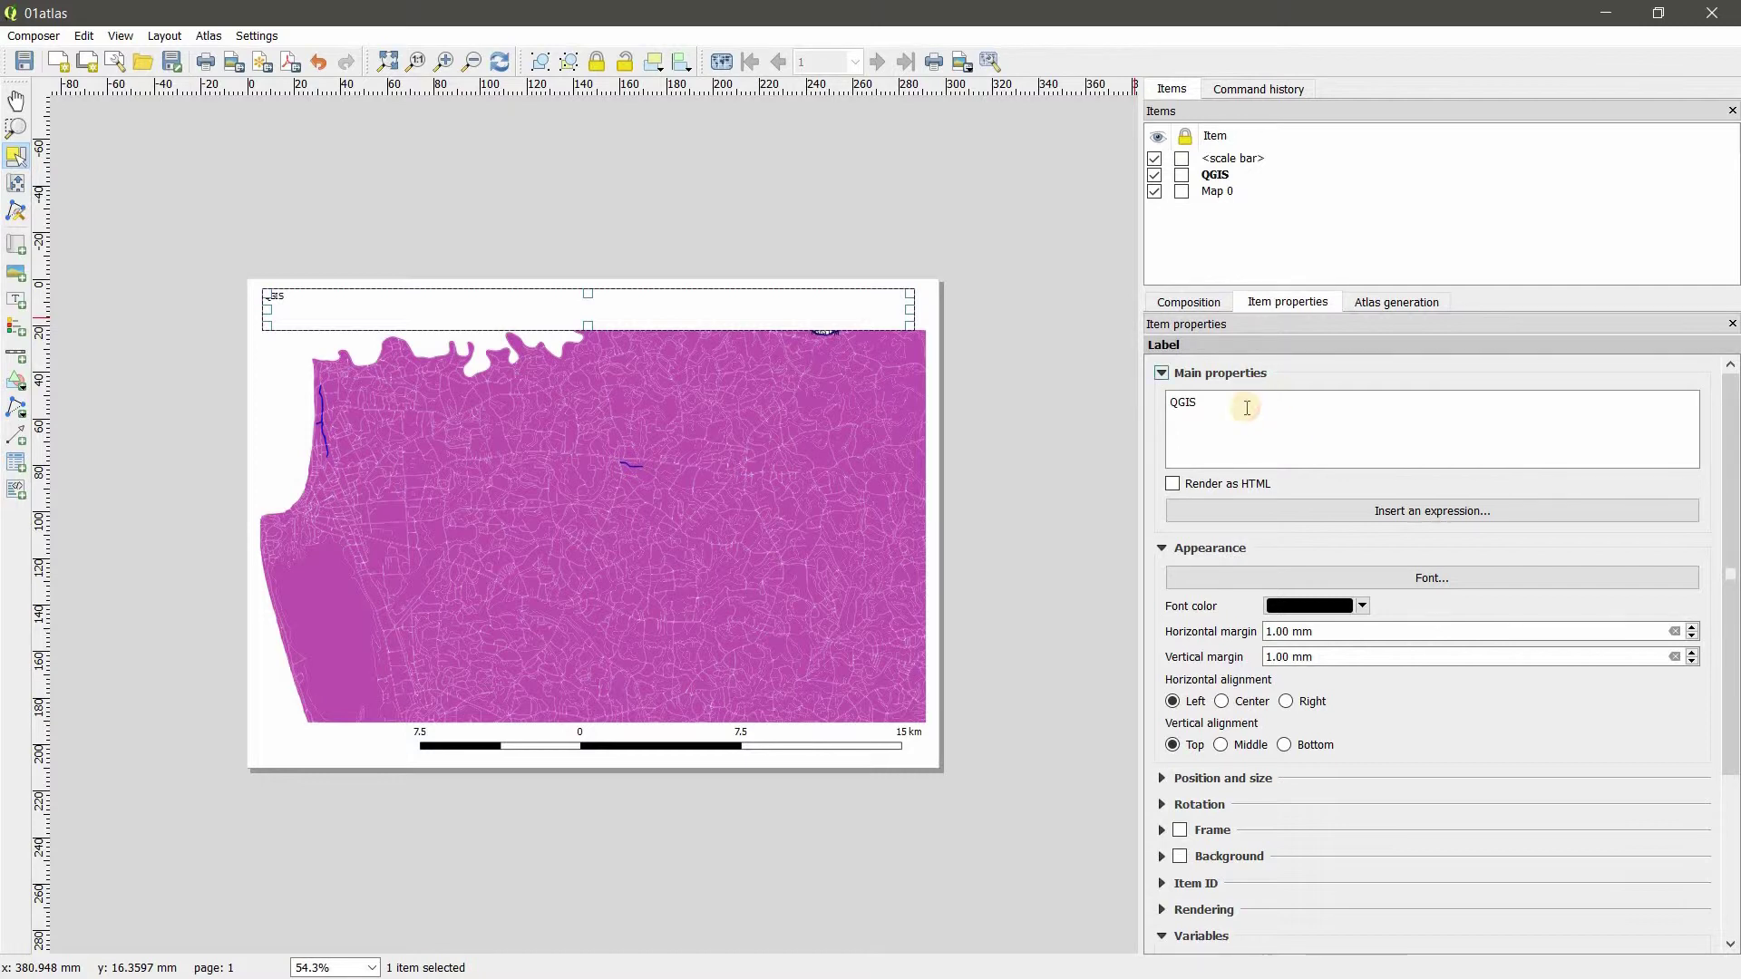
left_click(1223, 404)
left_click_drag(1224, 404, 1169, 405)
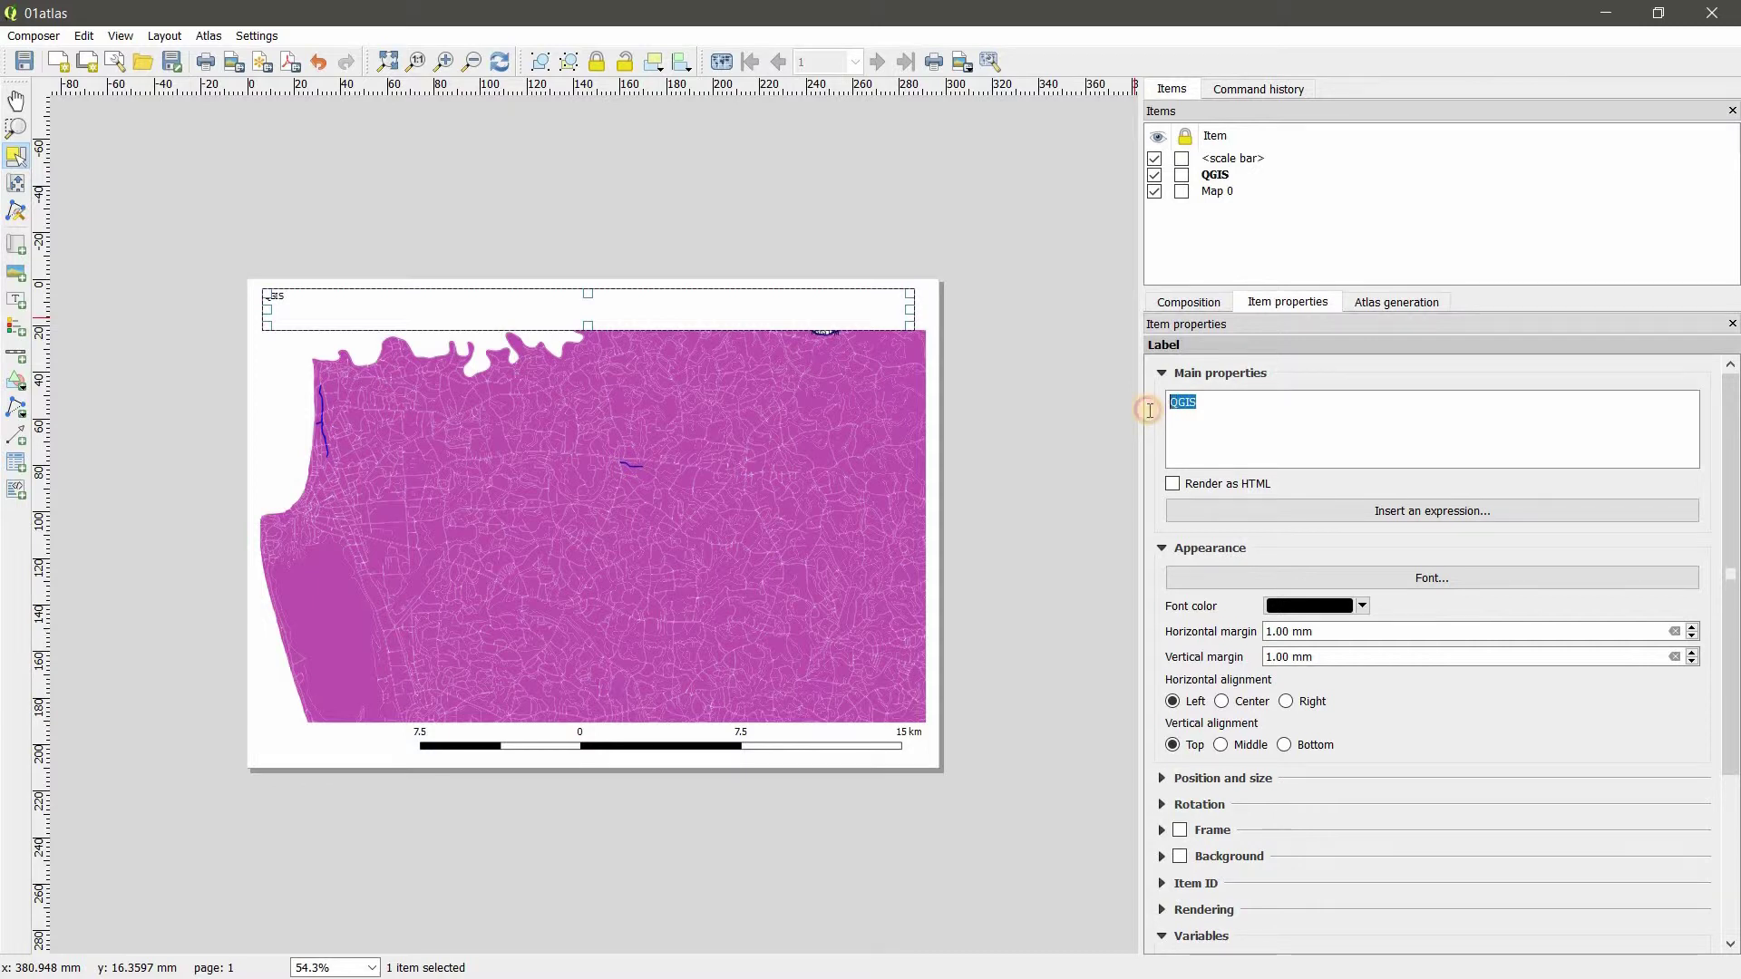
In the expression builder, enter 'rivers:' followed by a single || operator
left_click(1474, 511)
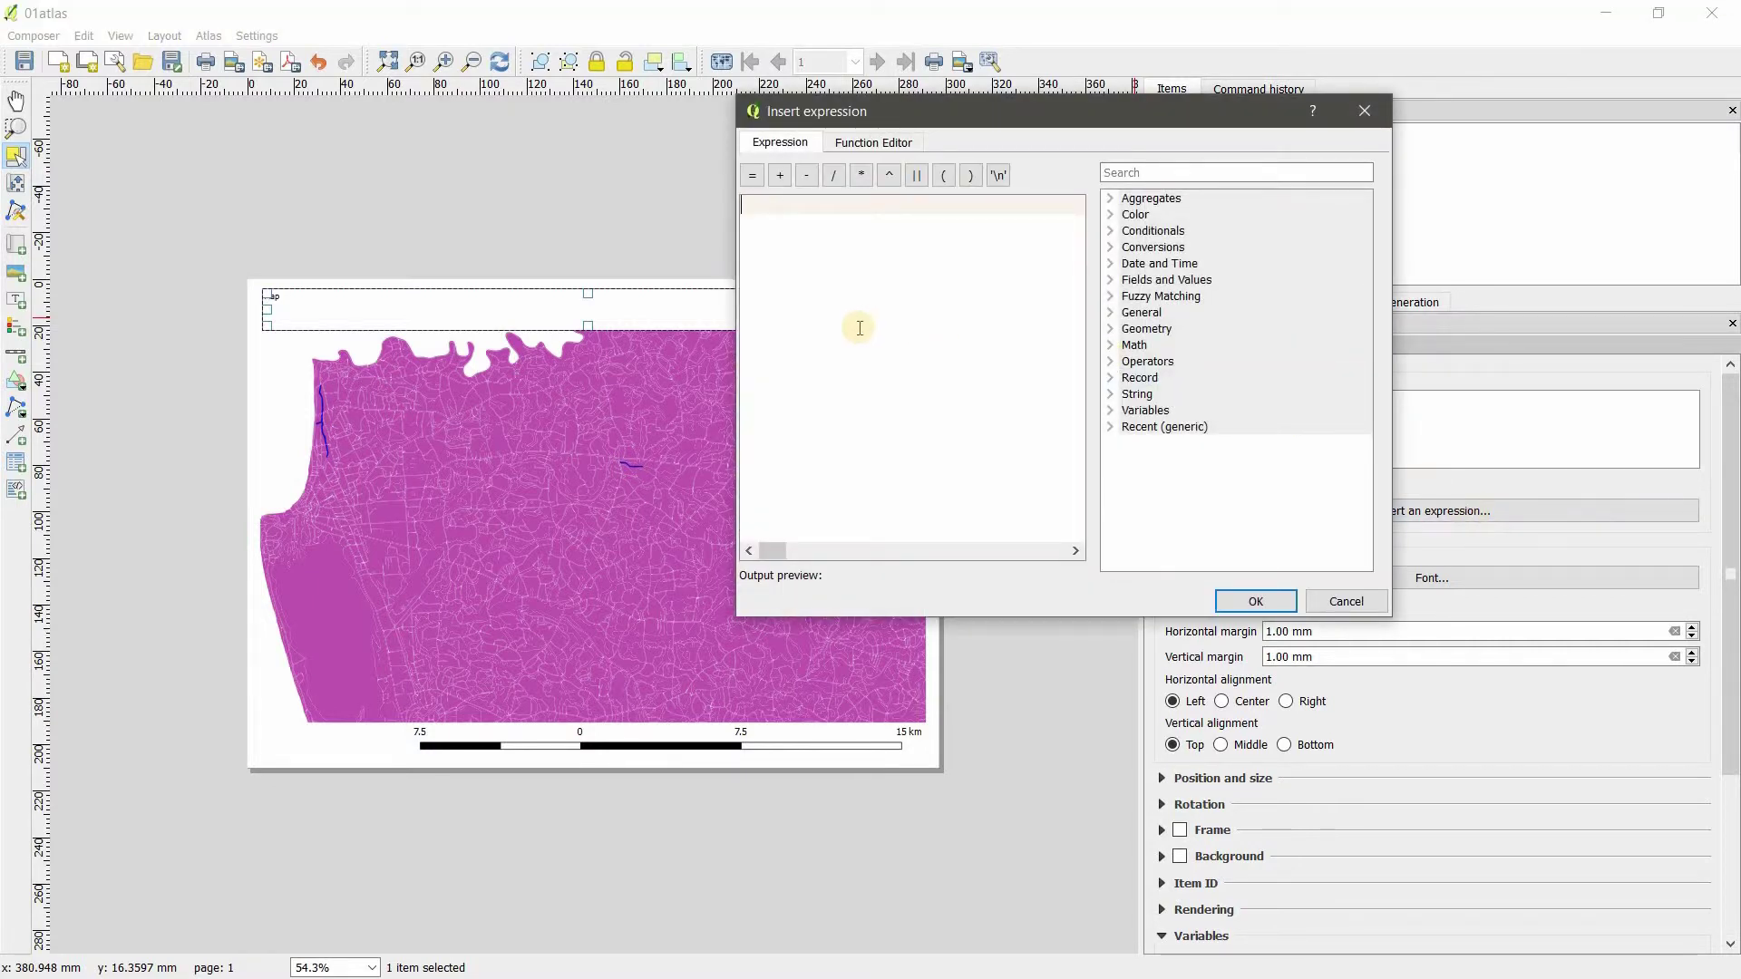
type("'rivers")
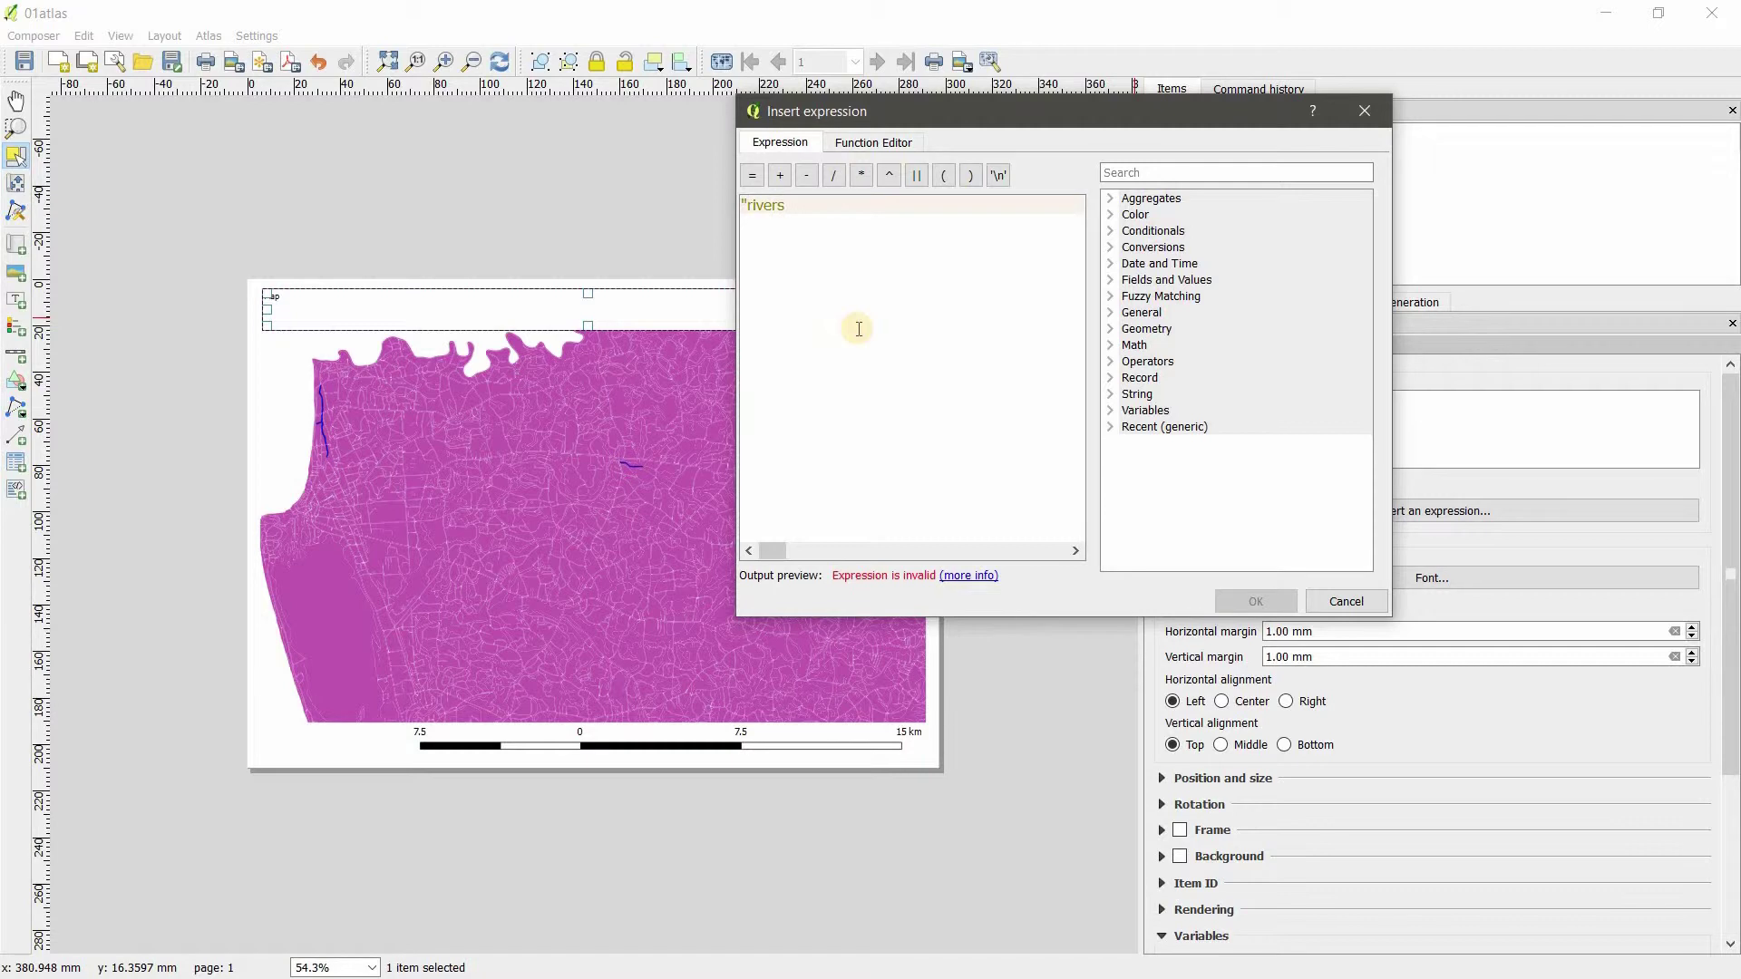
type("'")
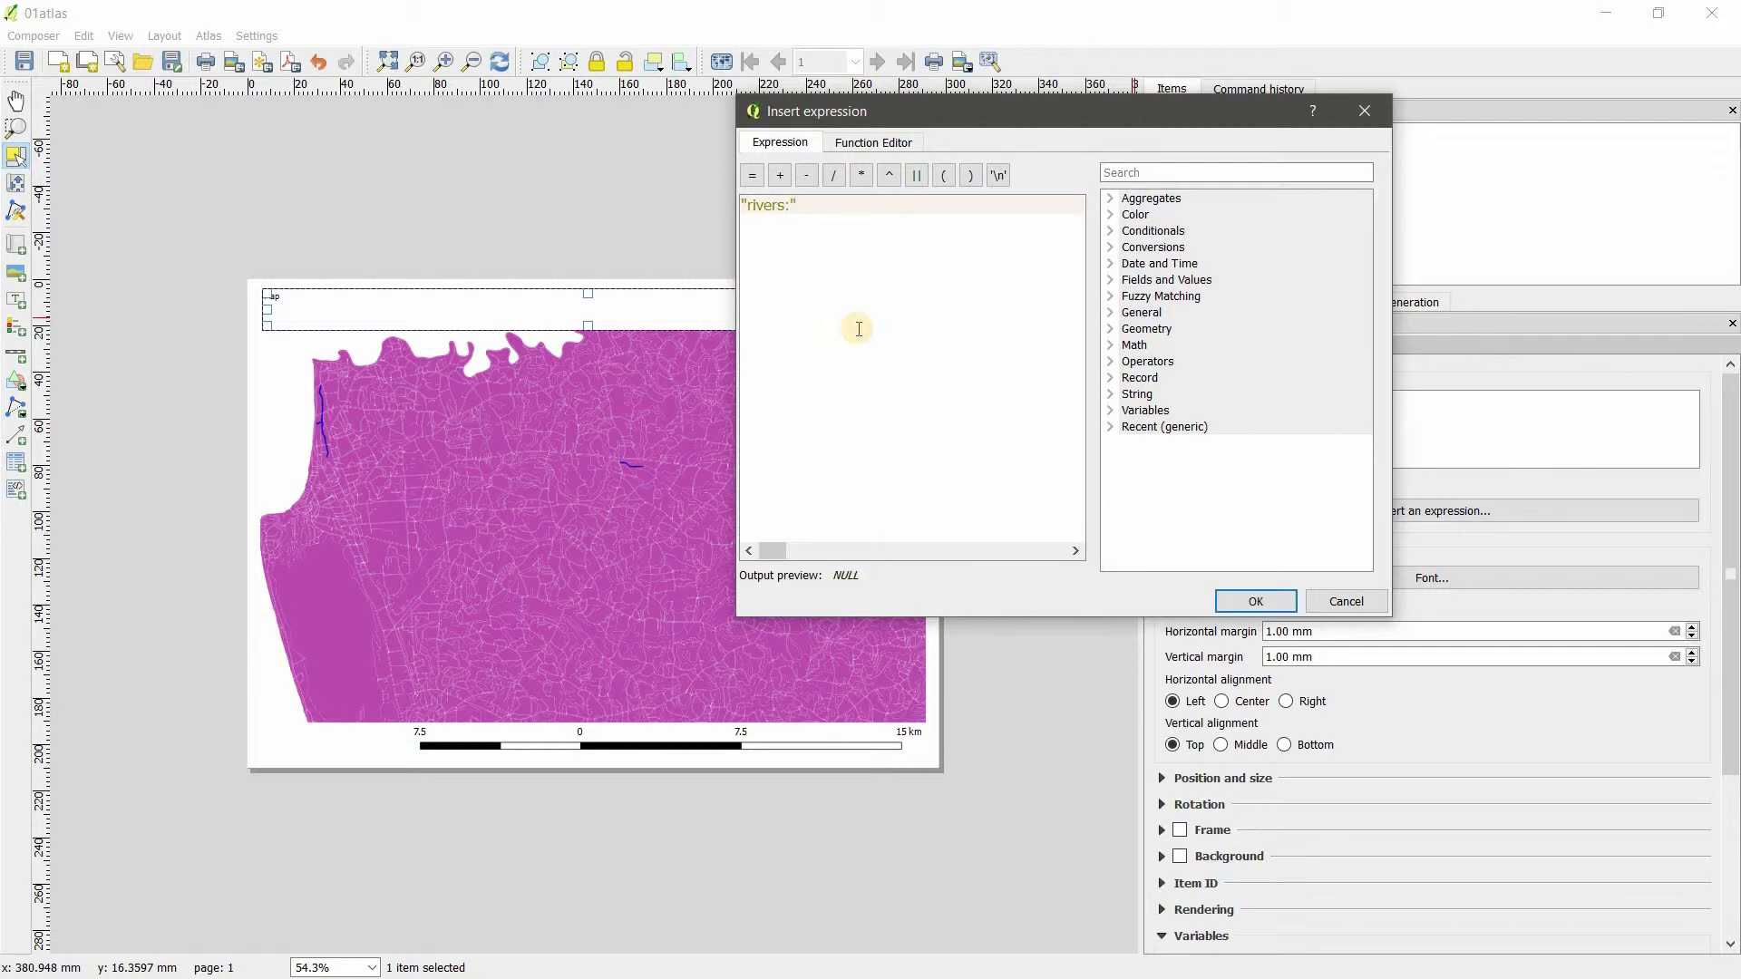
left_click(915, 176)
left_click(915, 177)
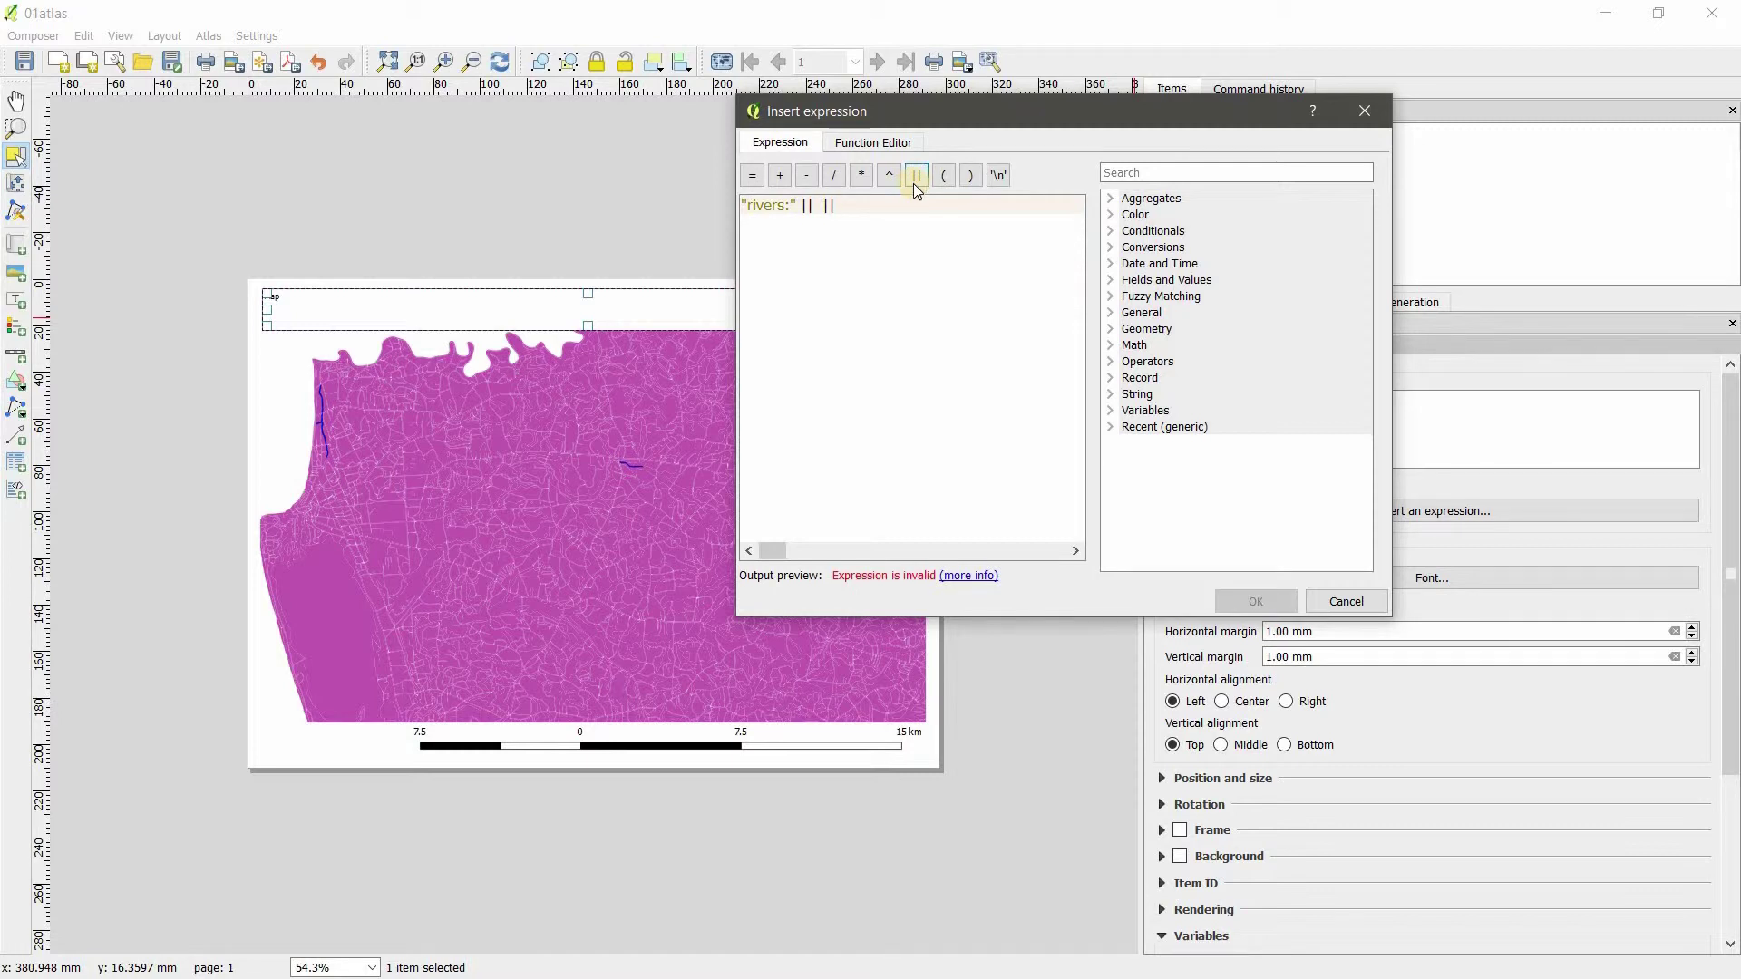
key("BackSpace")
key("BackSpace")
key("BackSpace")
Insert CASE WHEN $id = $atlasfeatureid THEN "NAME" END into the label expression
left_click(1112, 234)
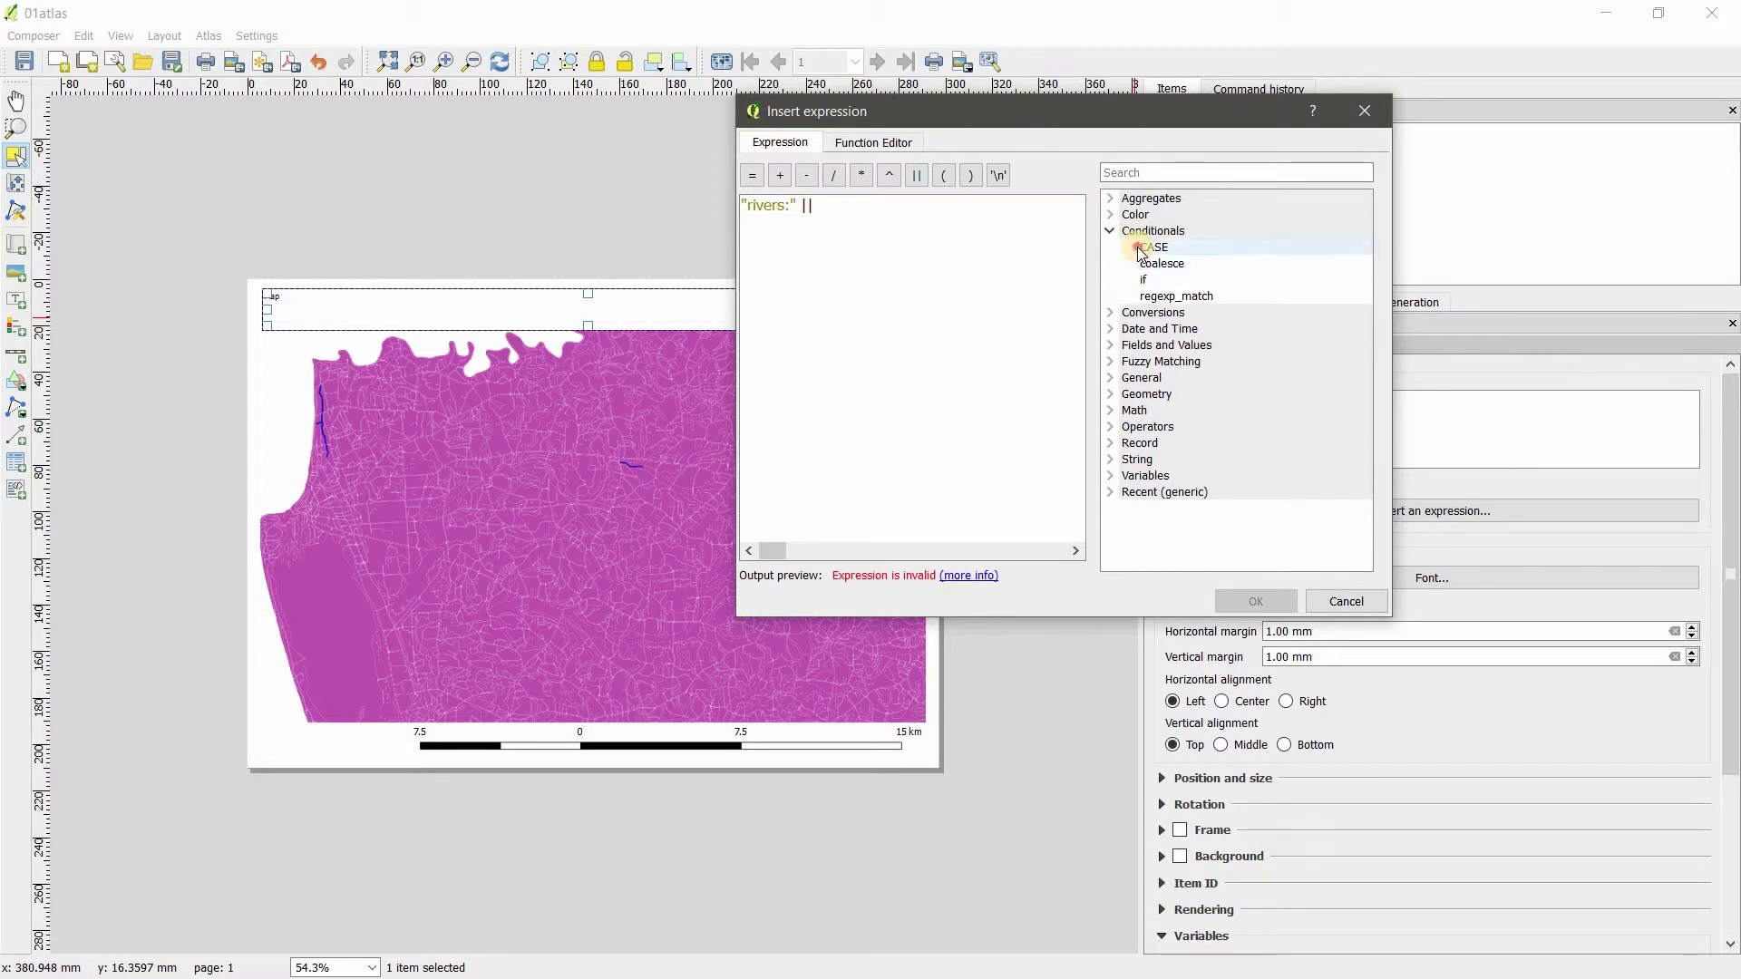
double_click(1143, 246)
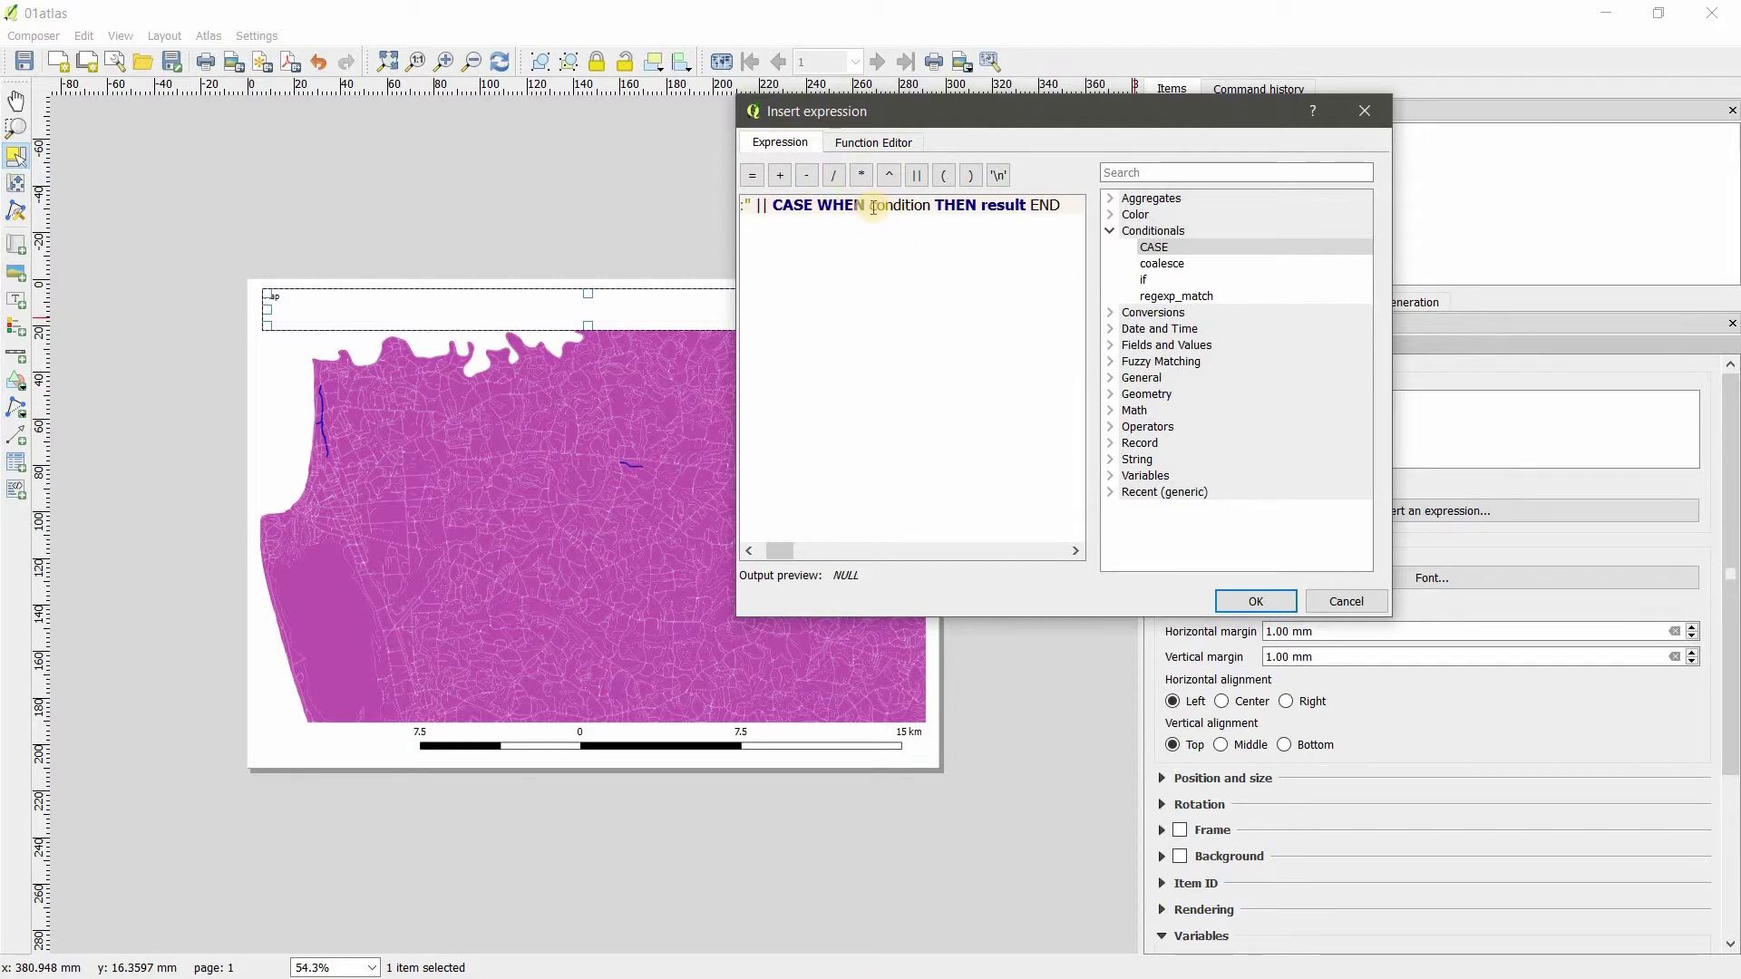
left_click_drag(871, 205, 930, 206)
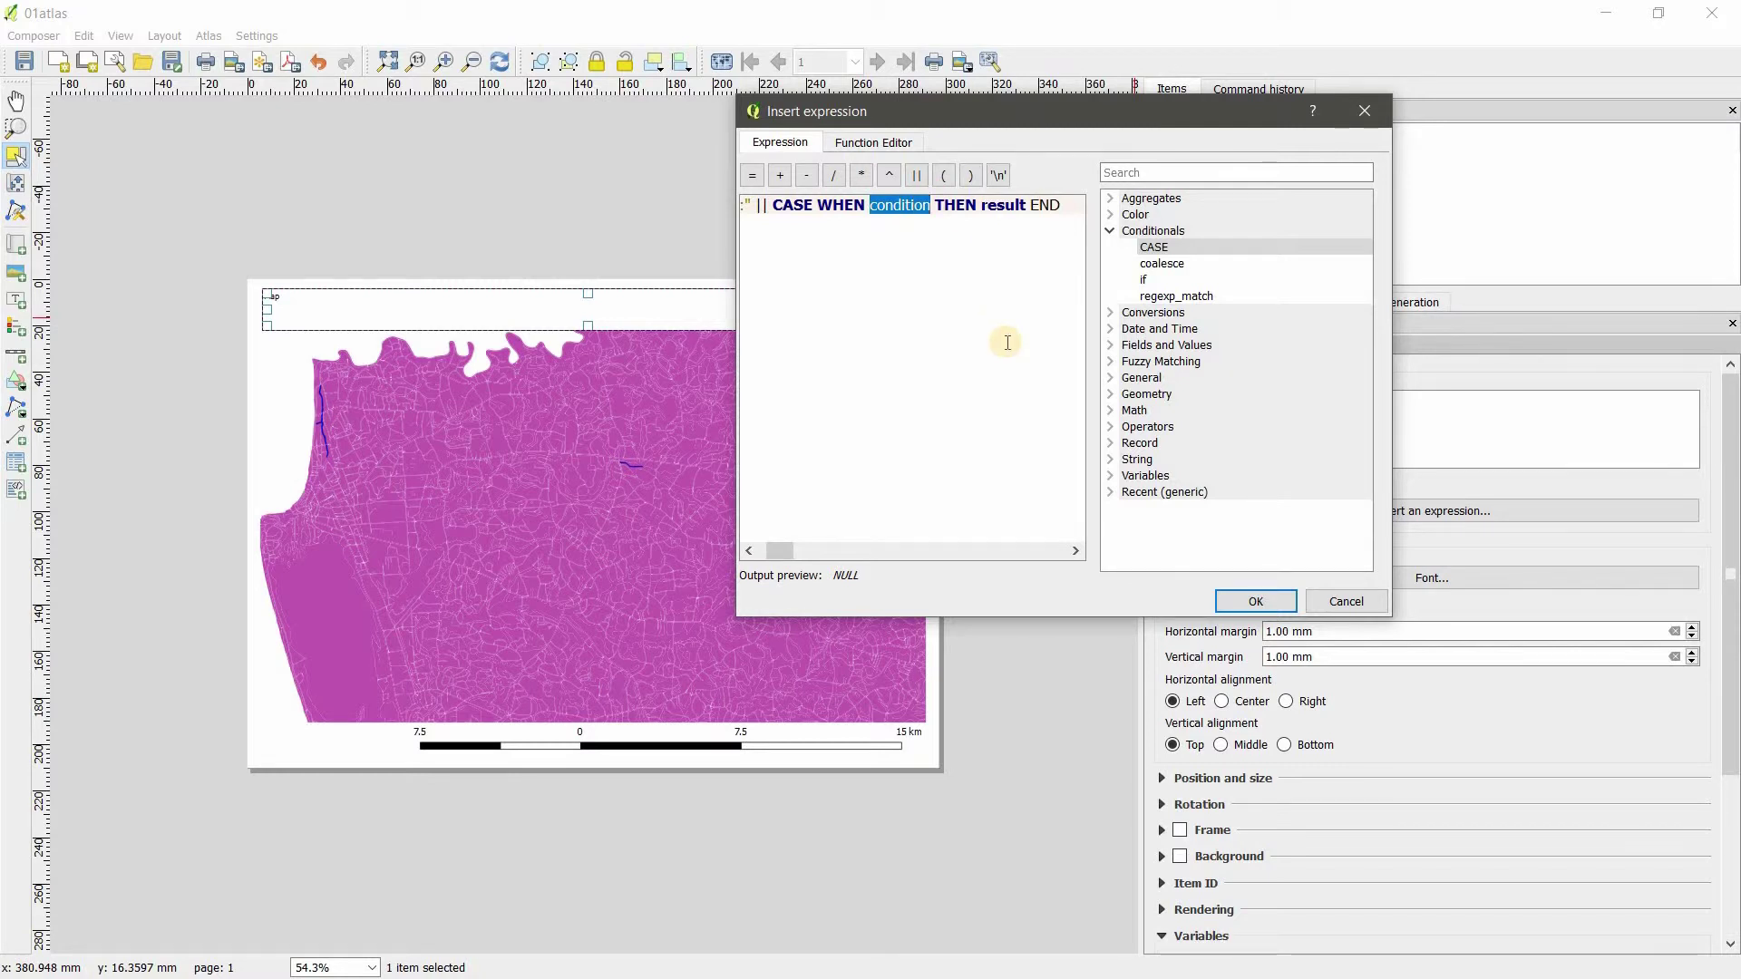
type("$id ")
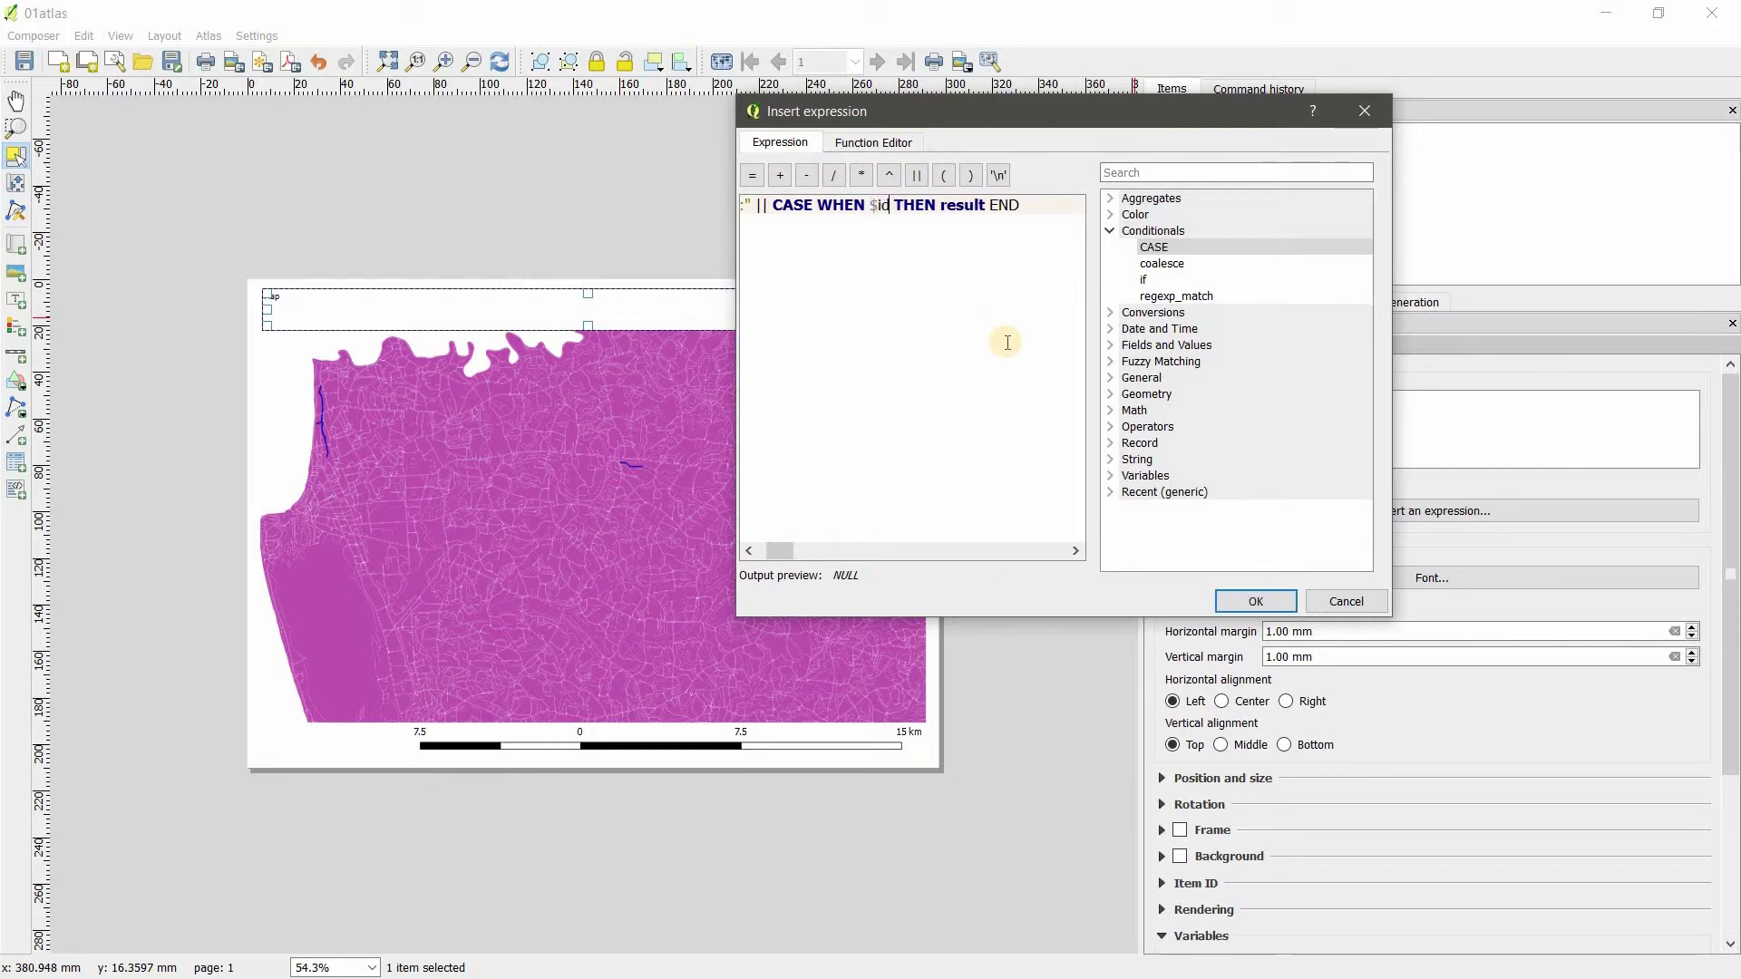
type("=  ")
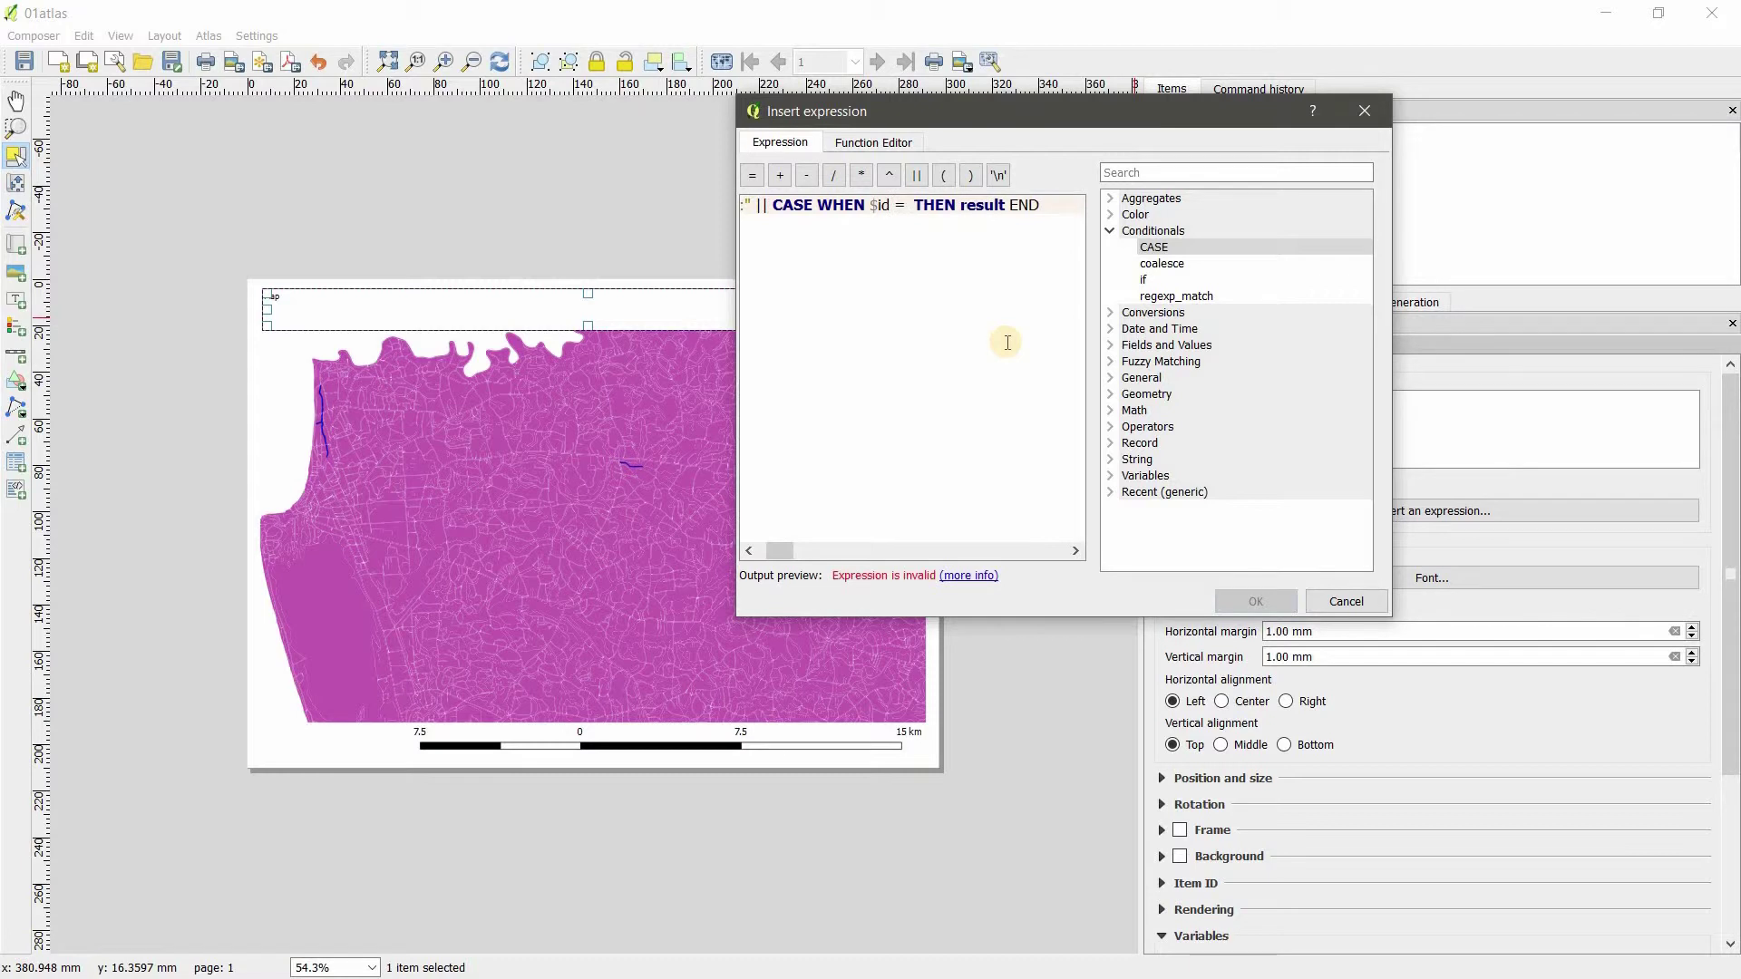
type("$")
type("at")
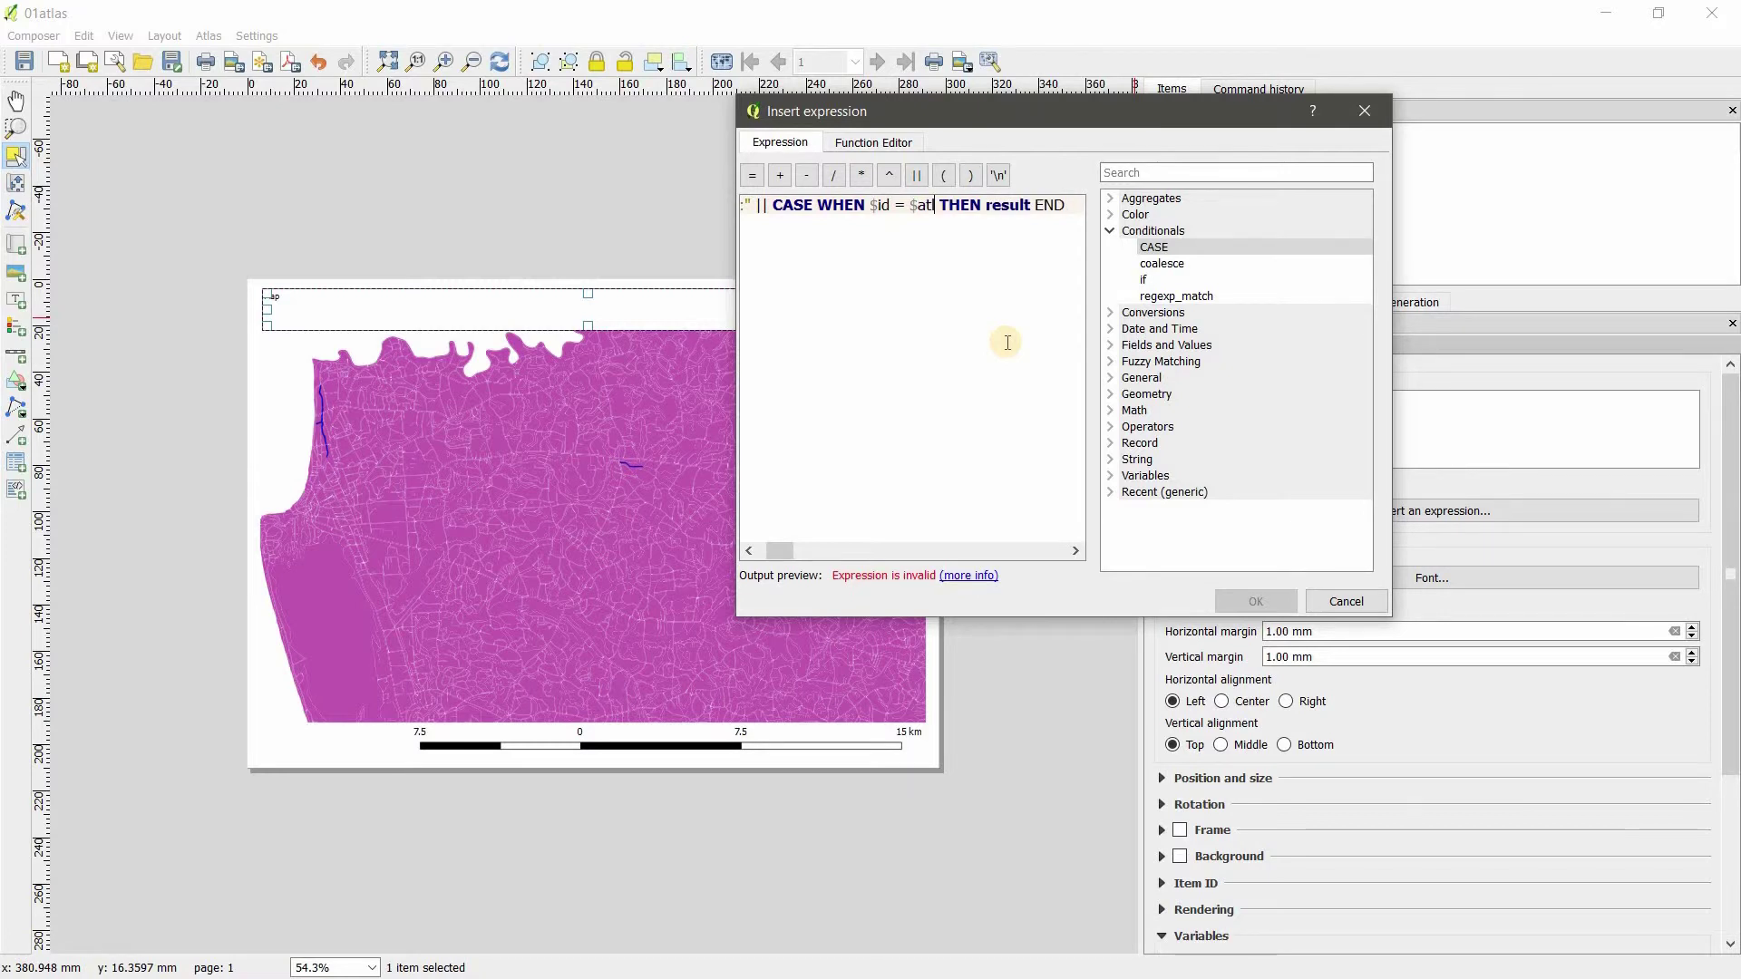
type("la")
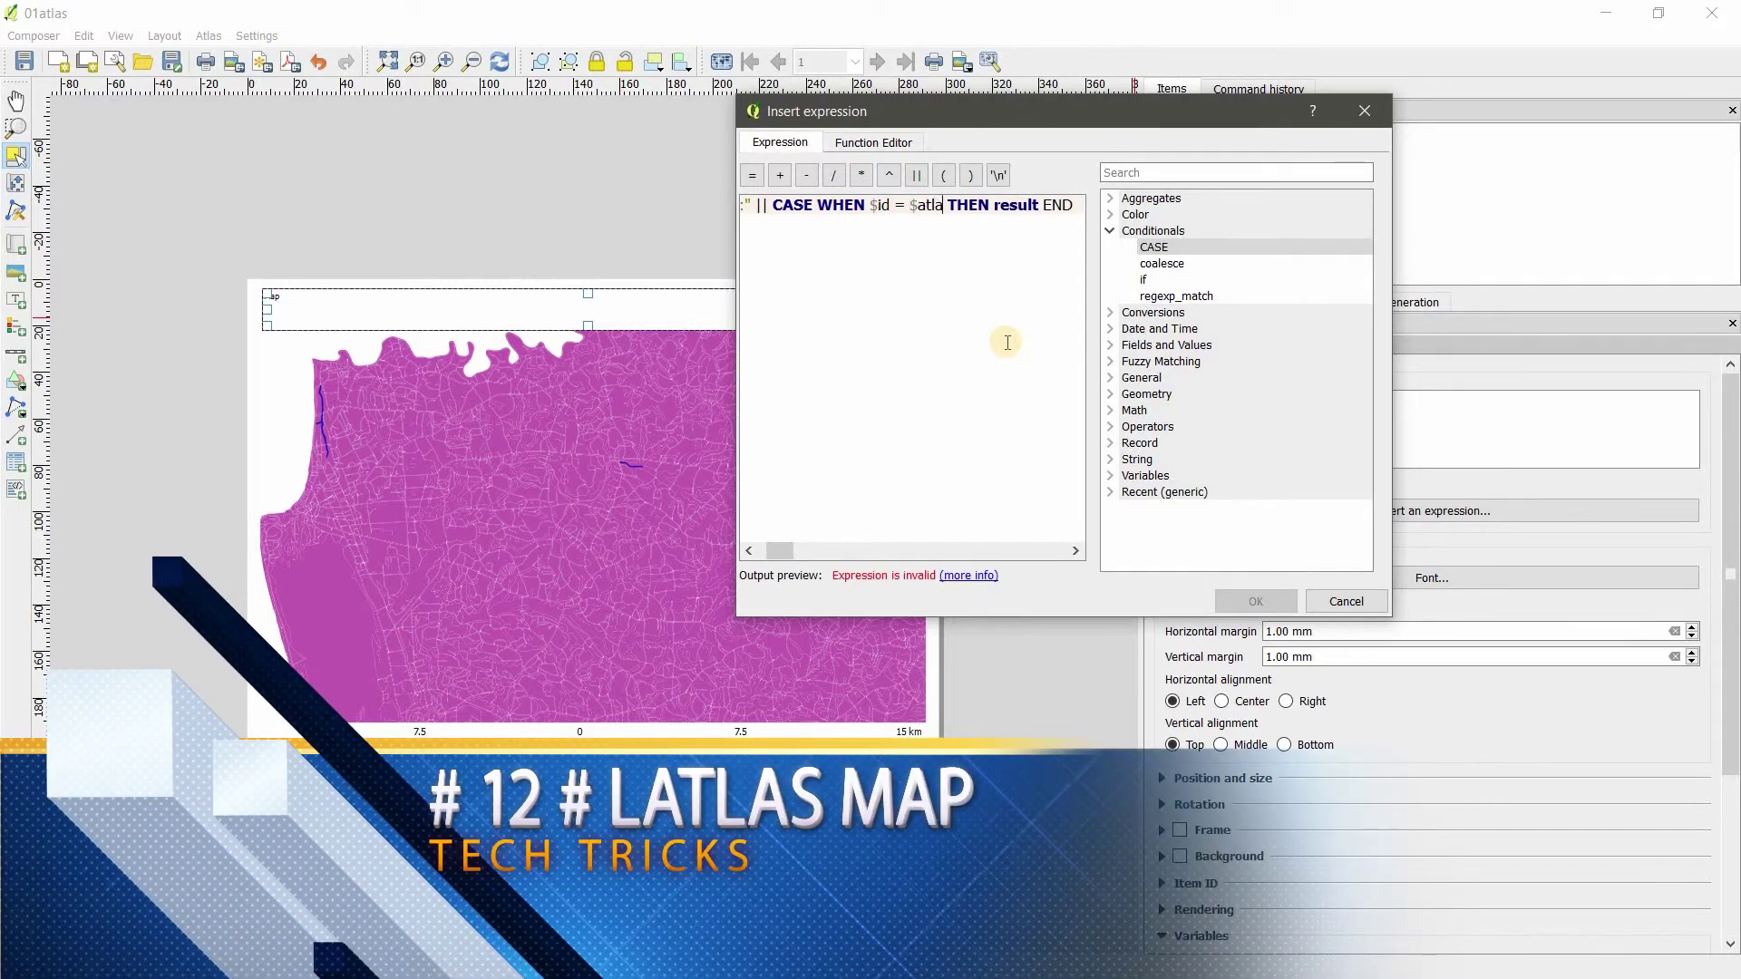
type("sfea")
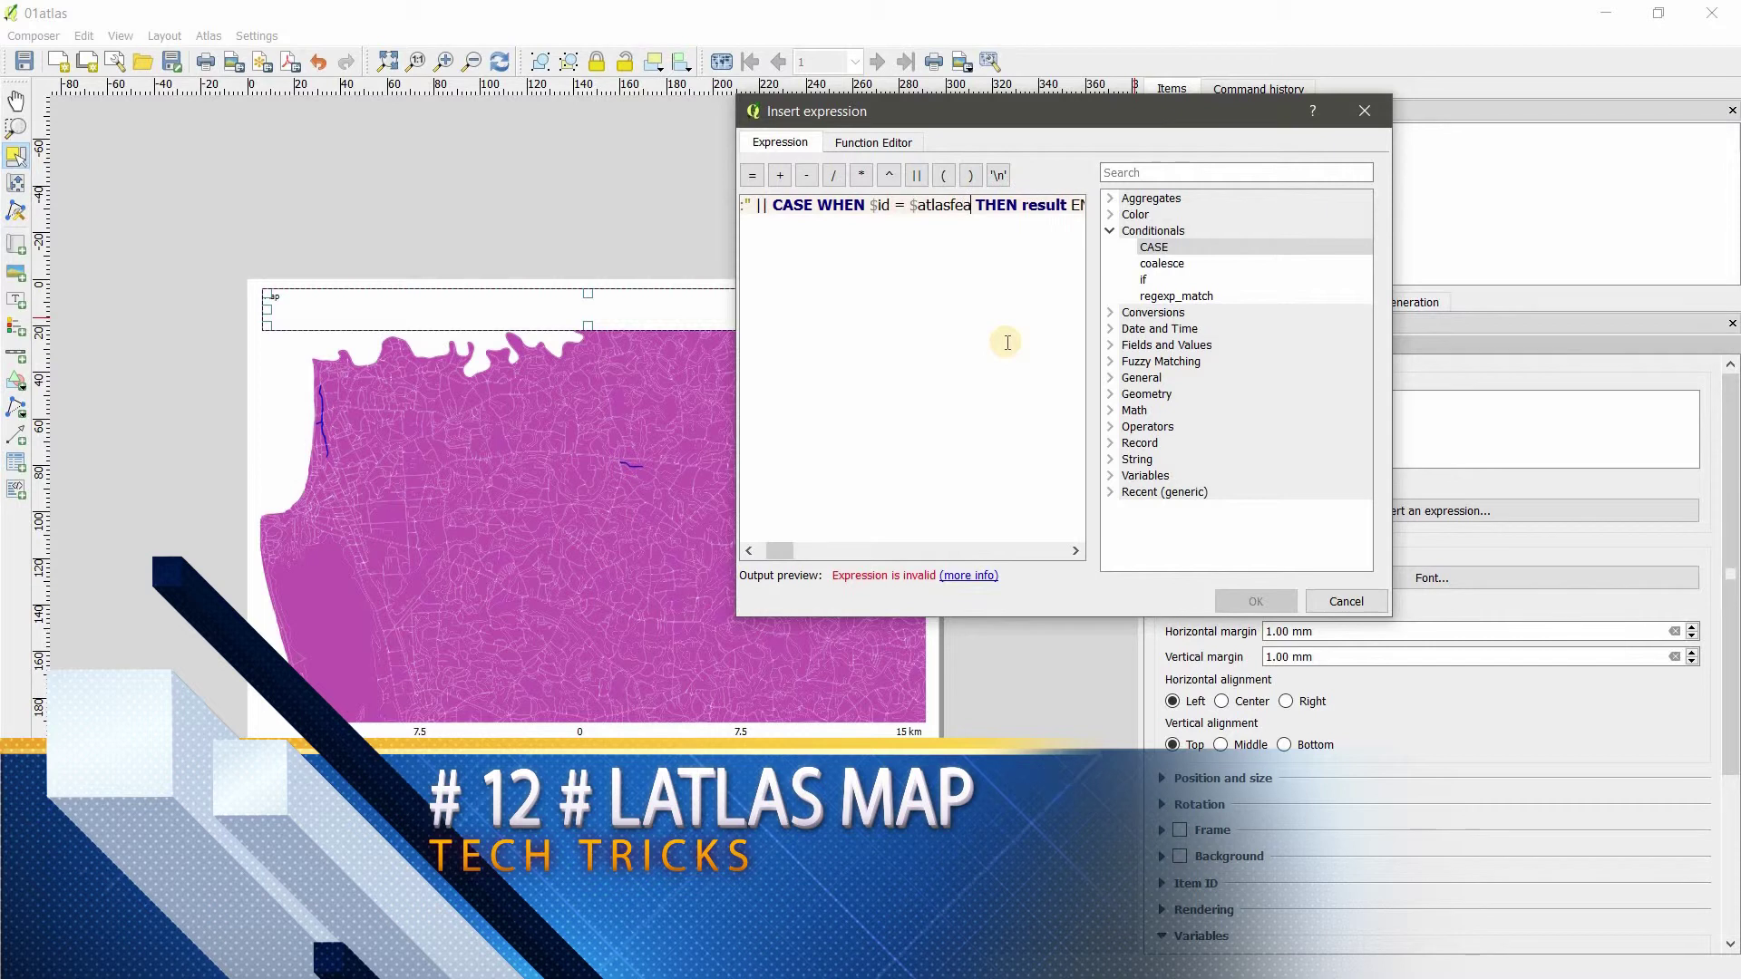
type("turei")
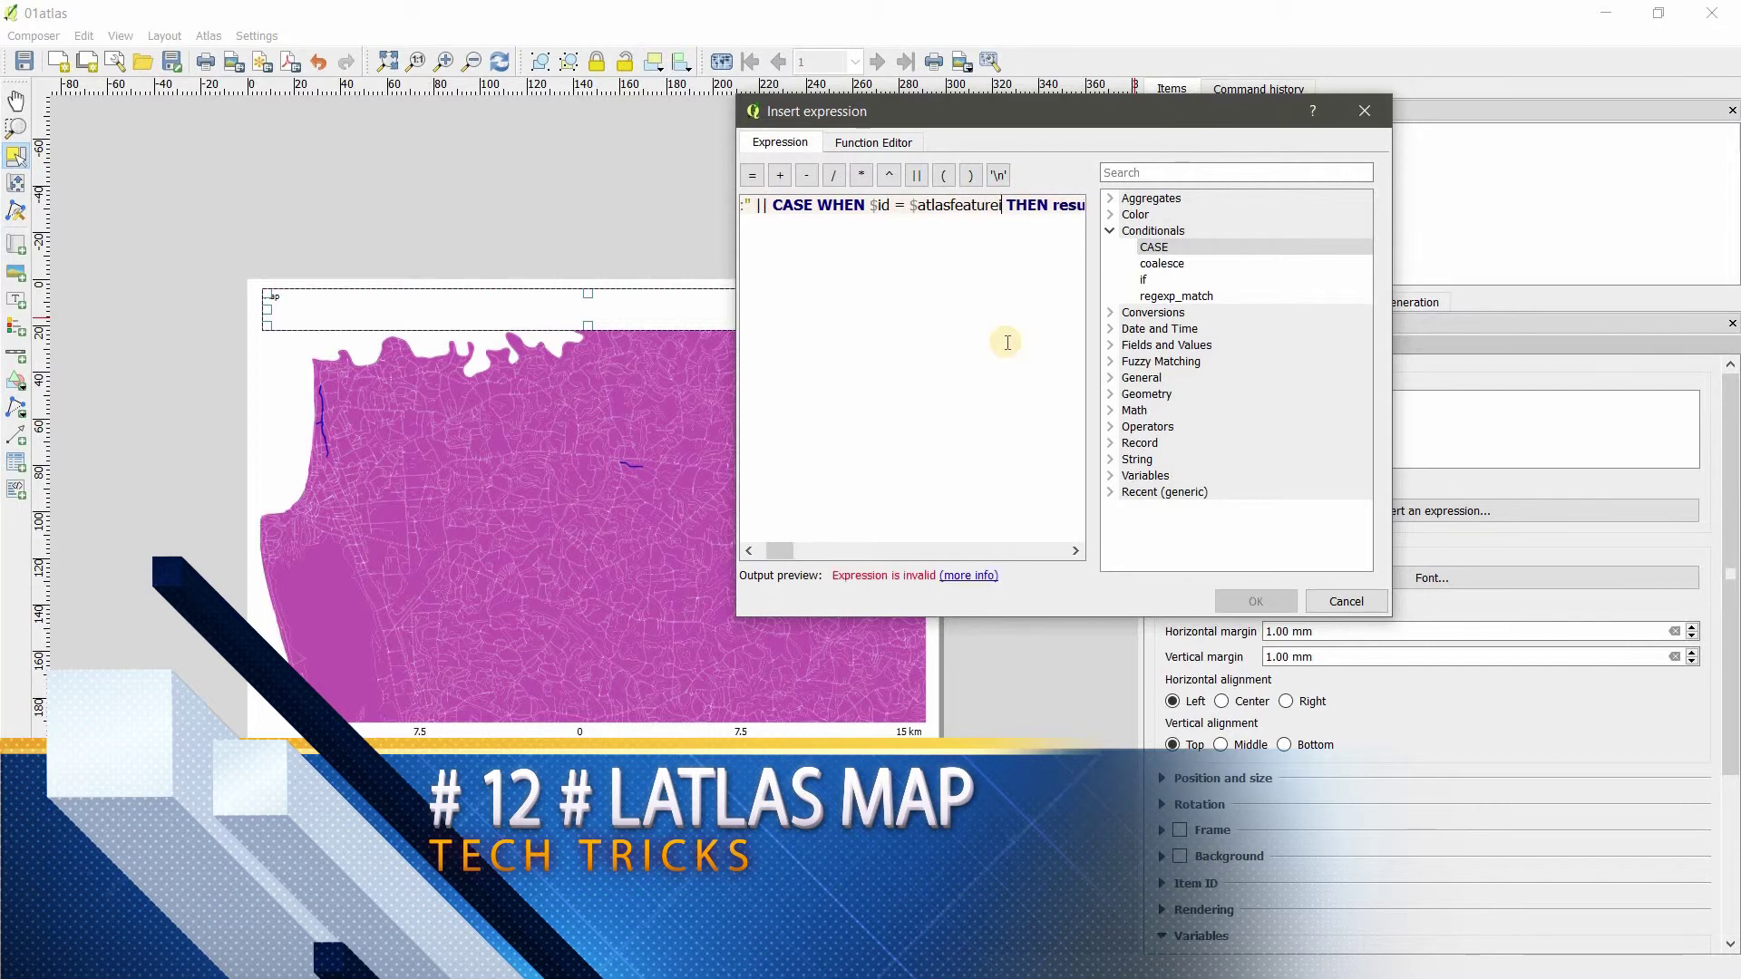
type("d")
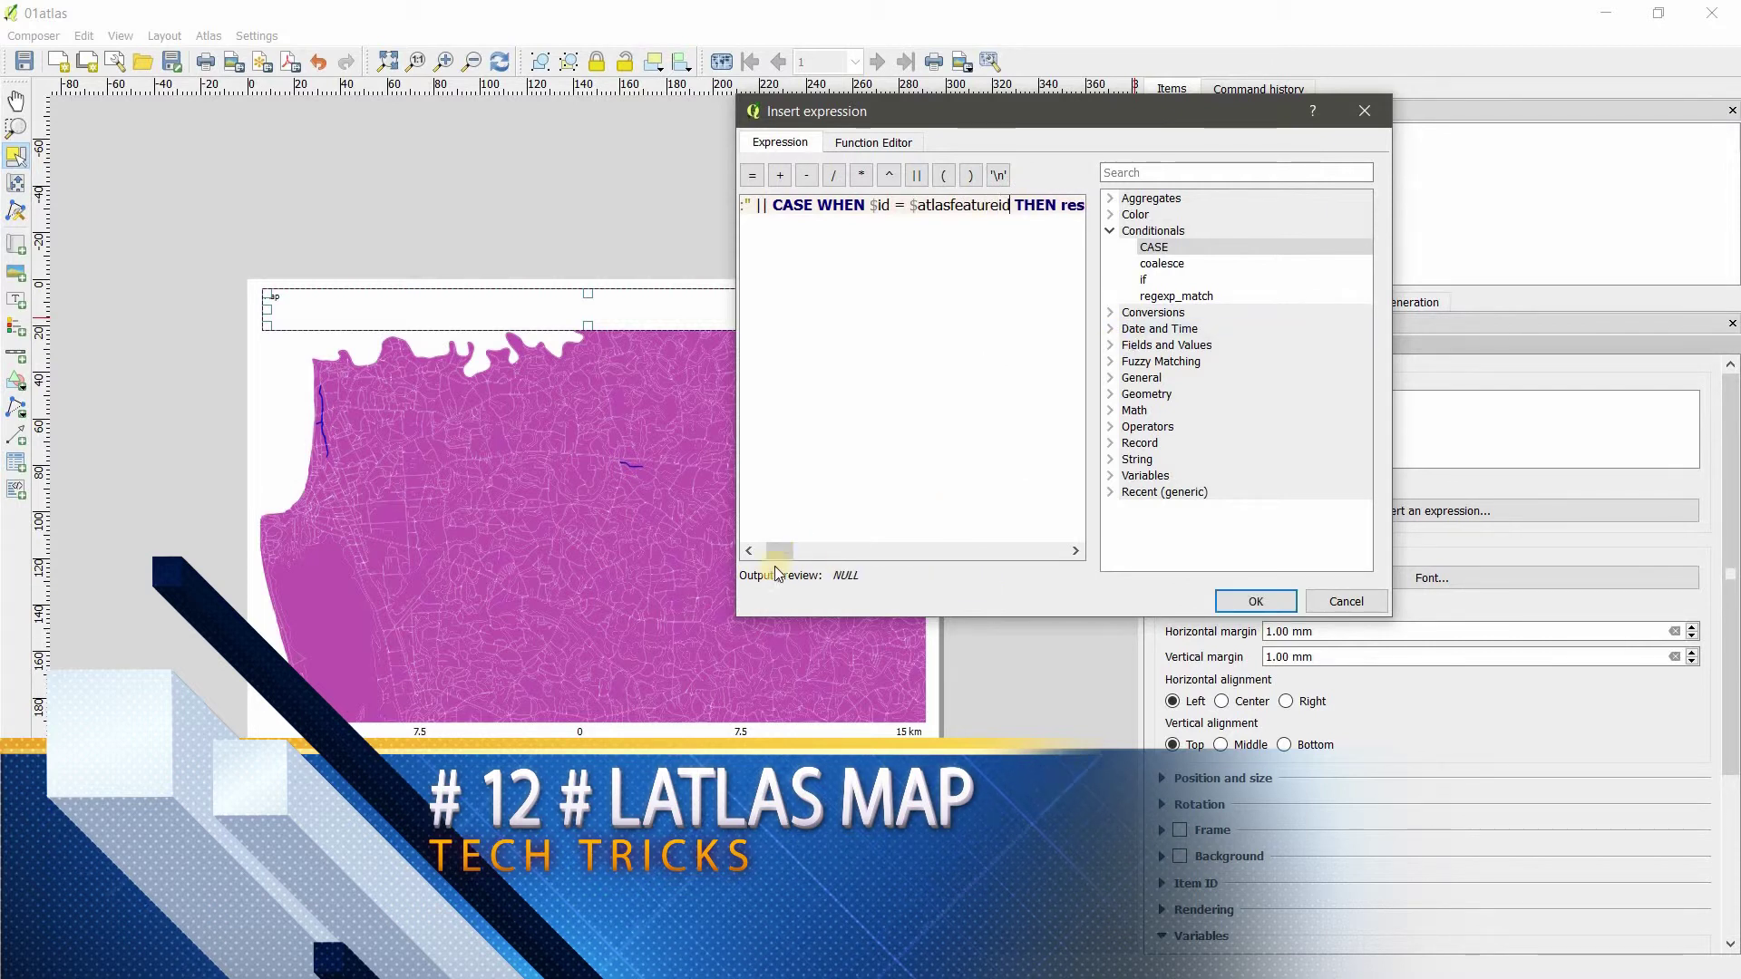
left_click_drag(779, 551, 803, 548)
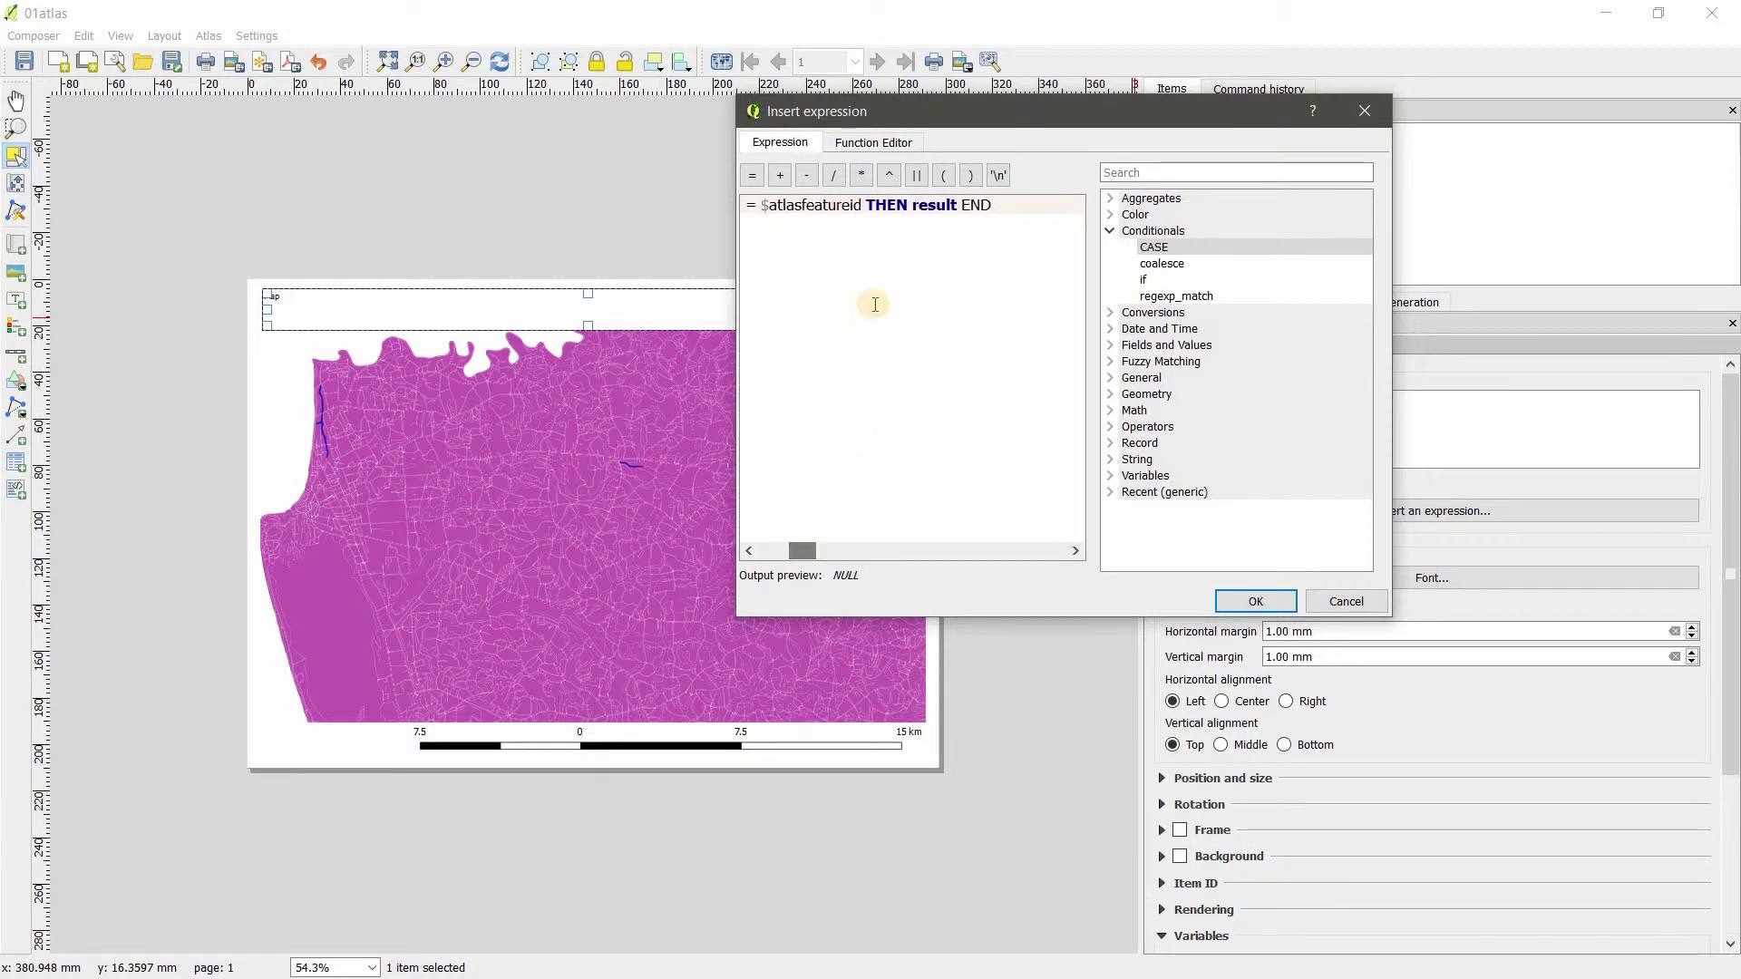
left_click_drag(914, 207, 971, 215)
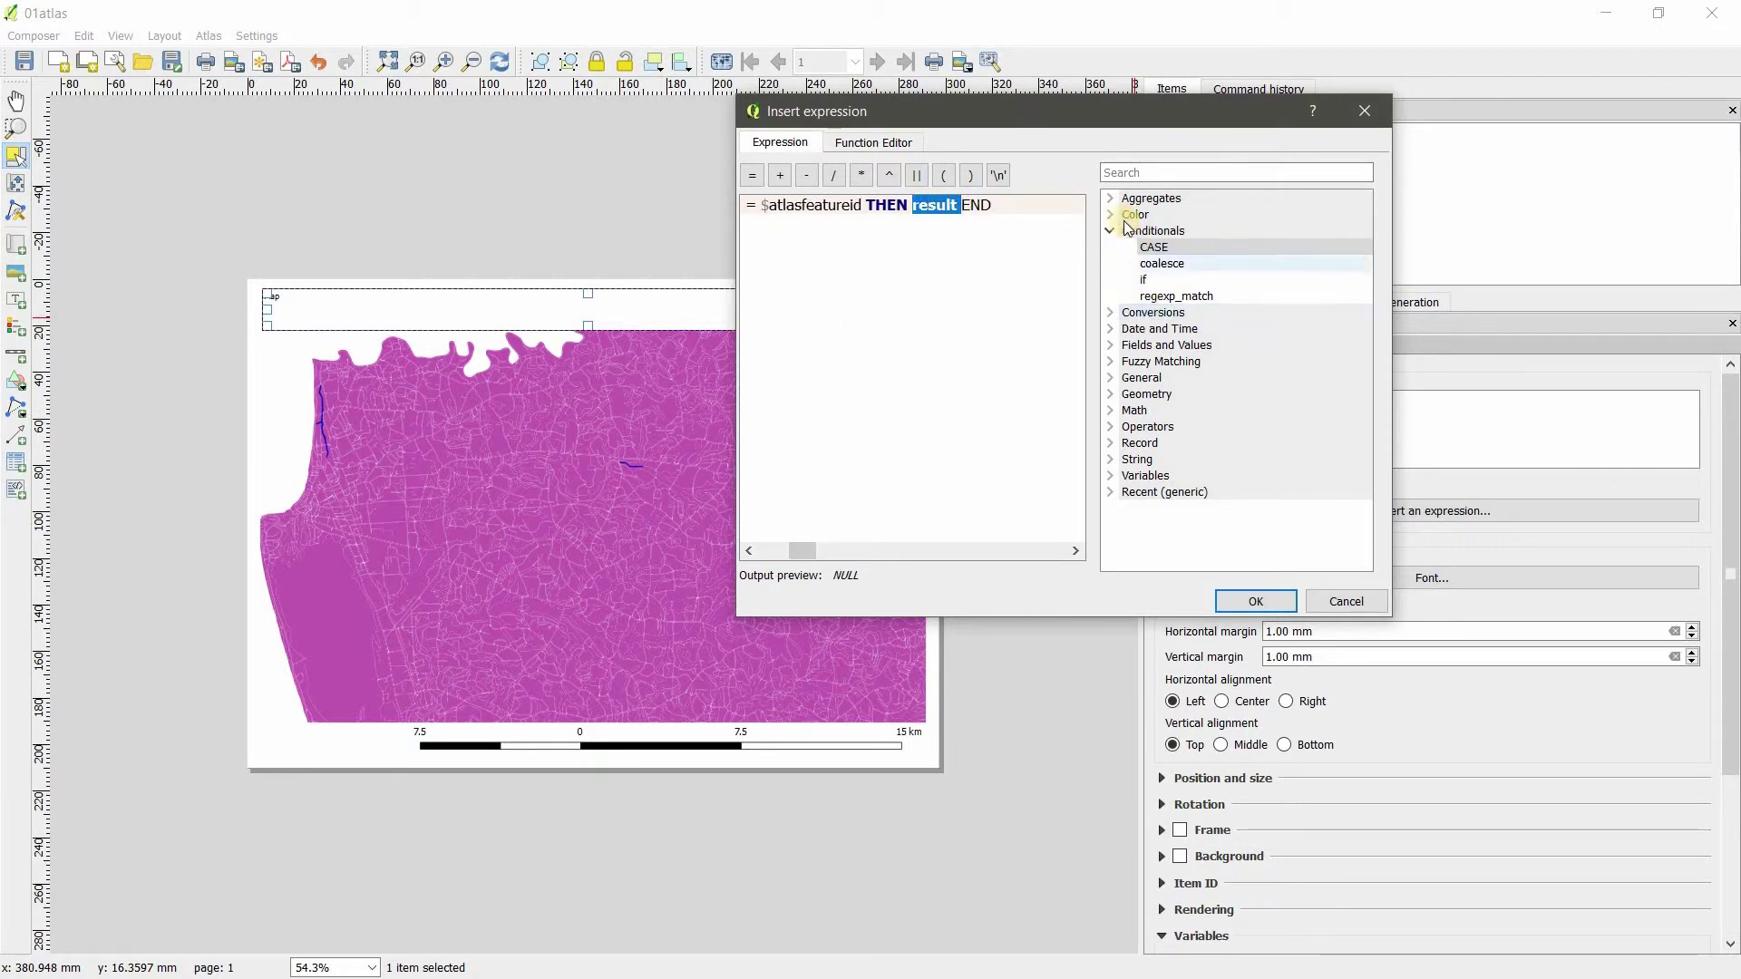
left_click(1109, 343)
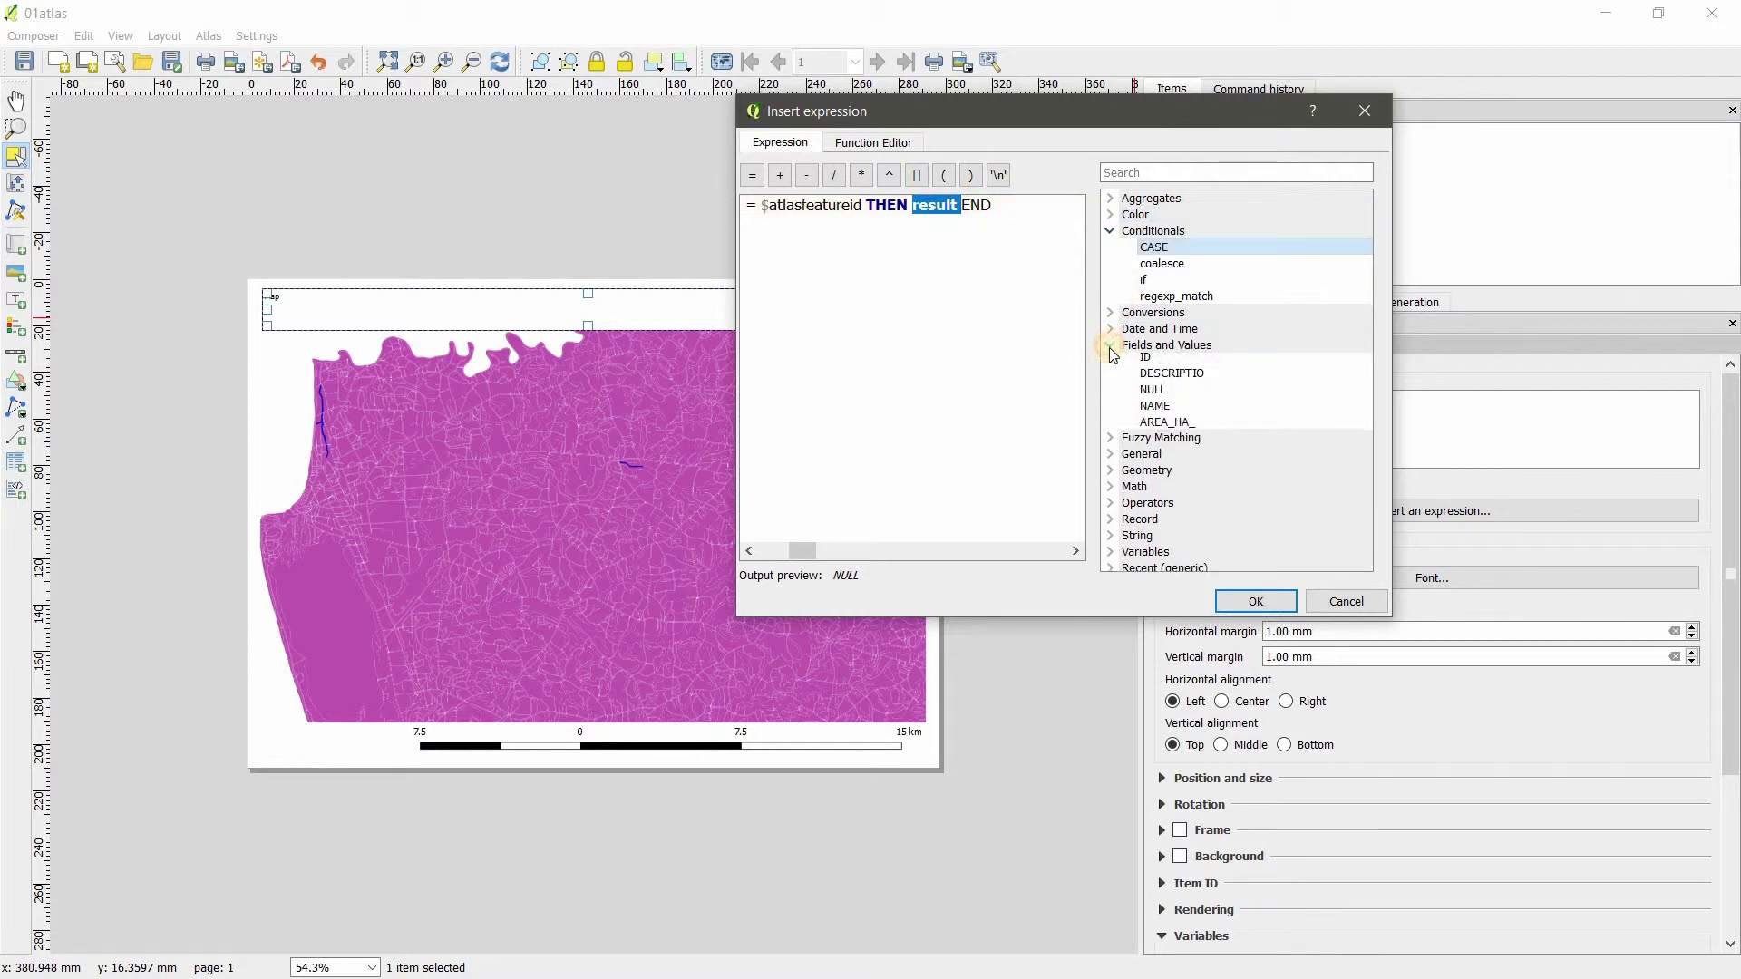
double_click(1154, 410)
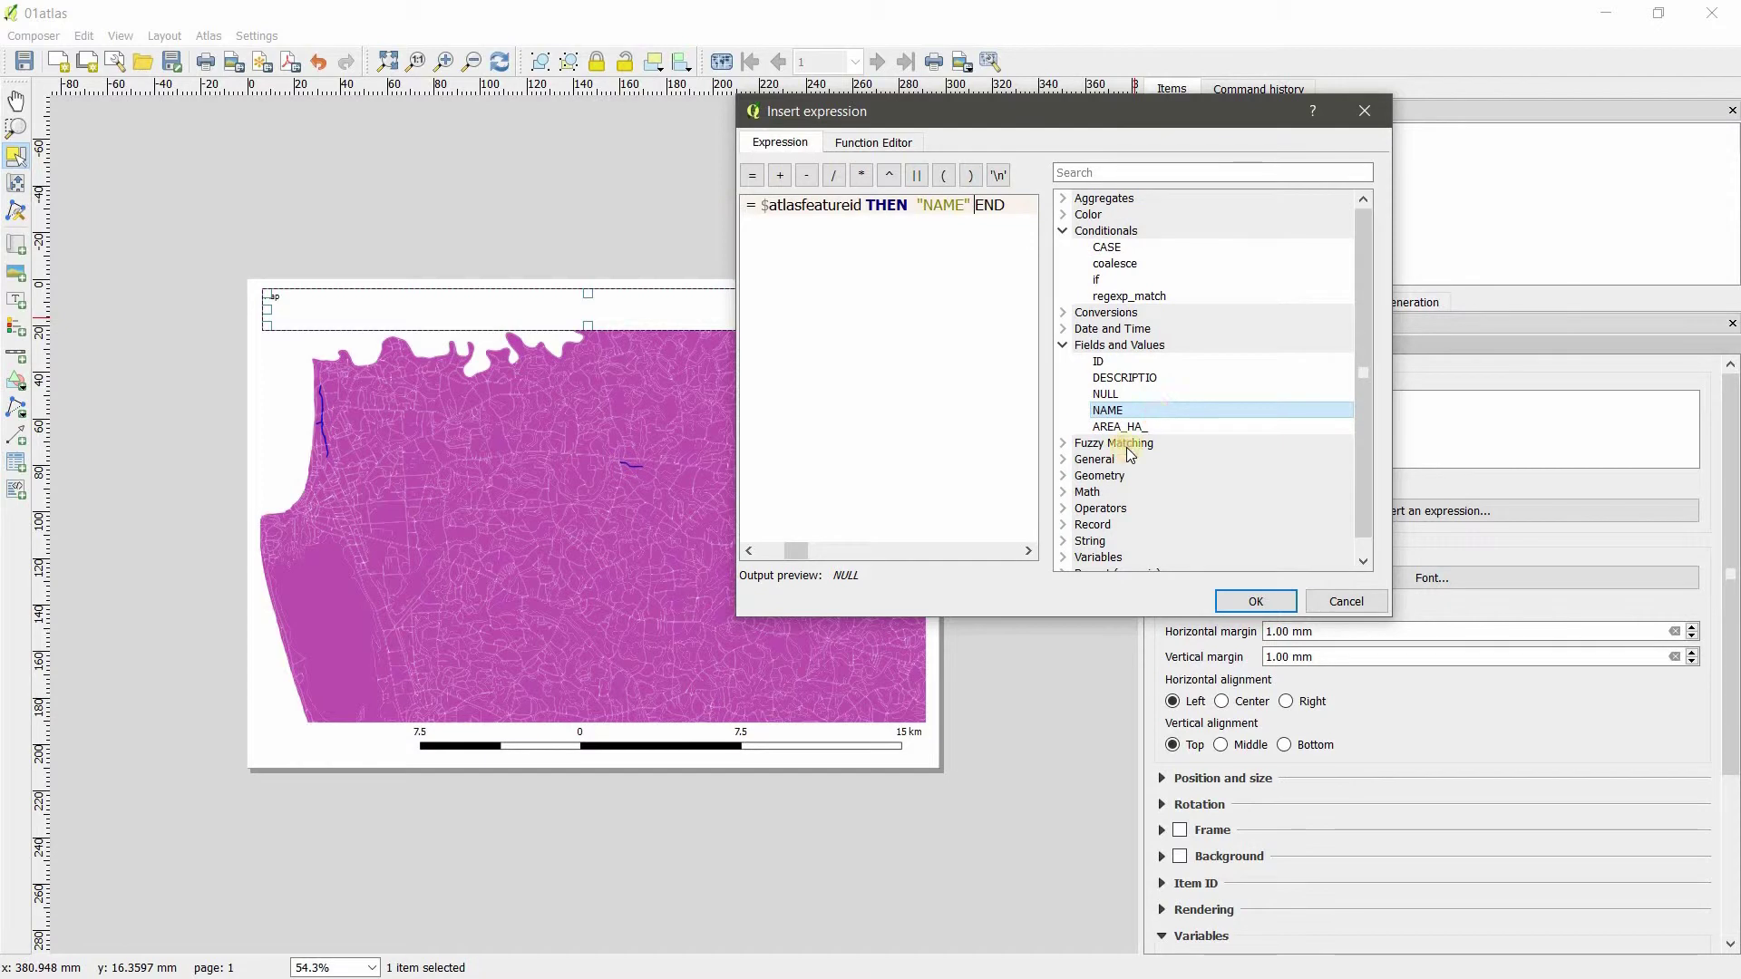
left_click_drag(797, 551, 758, 558)
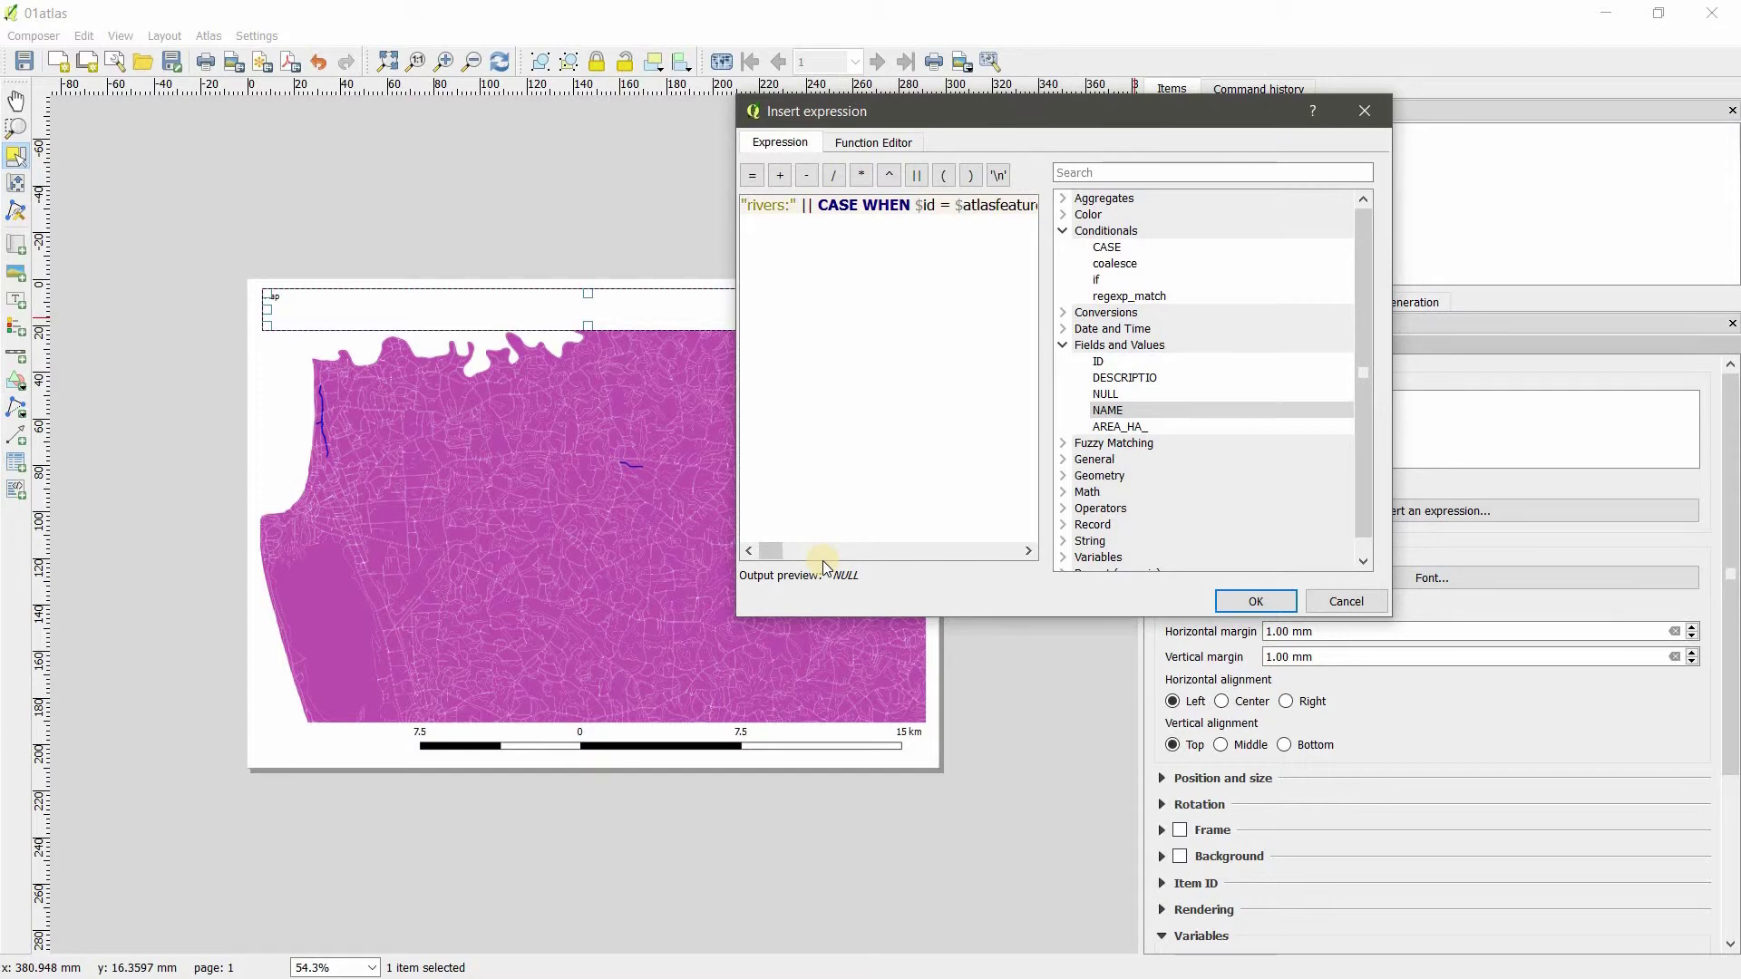
left_click(1264, 604)
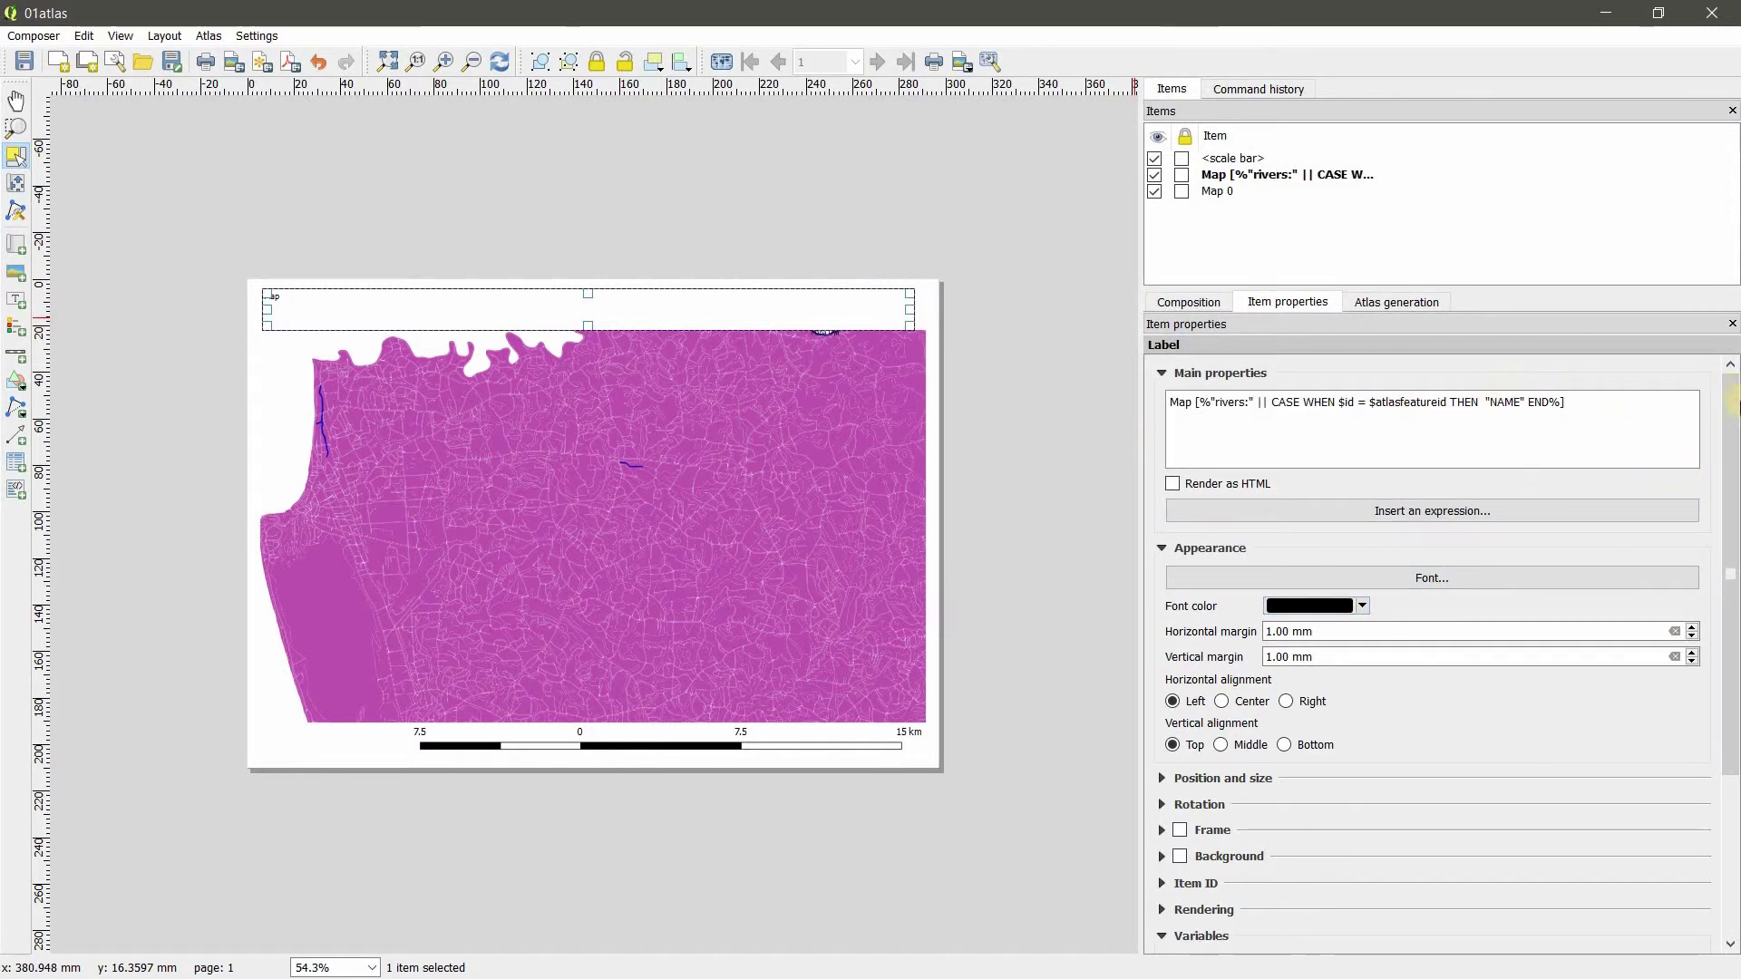
left_click_drag(1734, 403, 1726, 564)
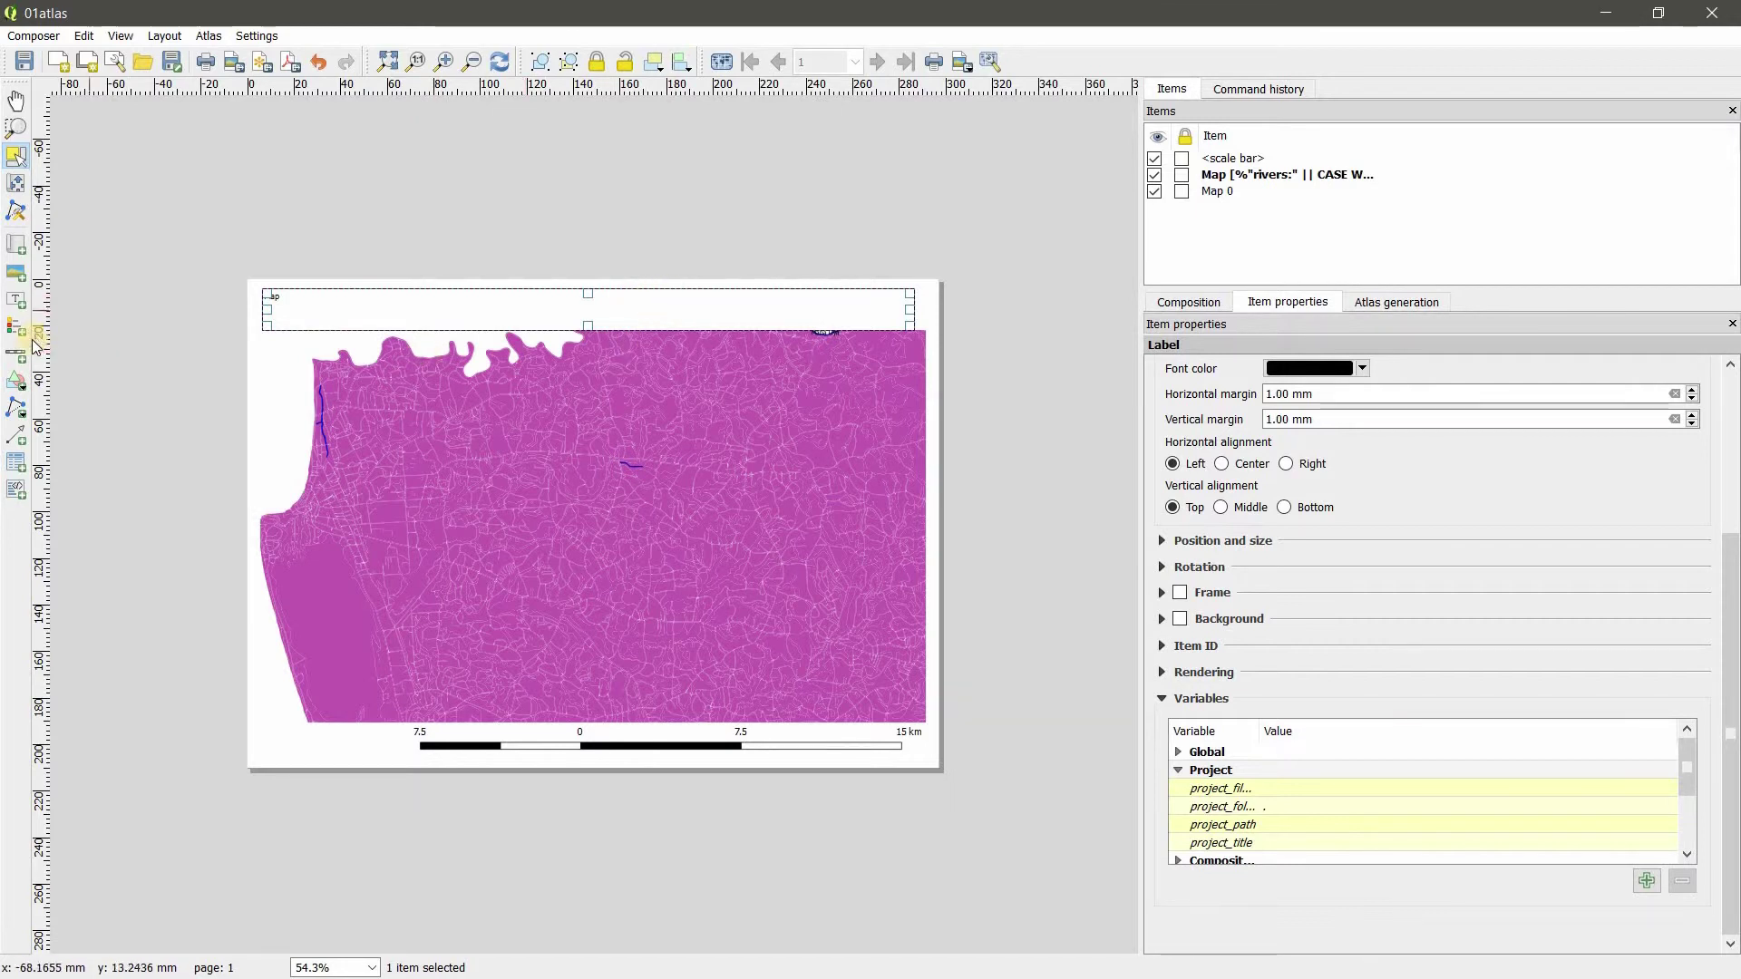
Show the Atlas generation tab with rivers as the coverage layer
left_click(1400, 300)
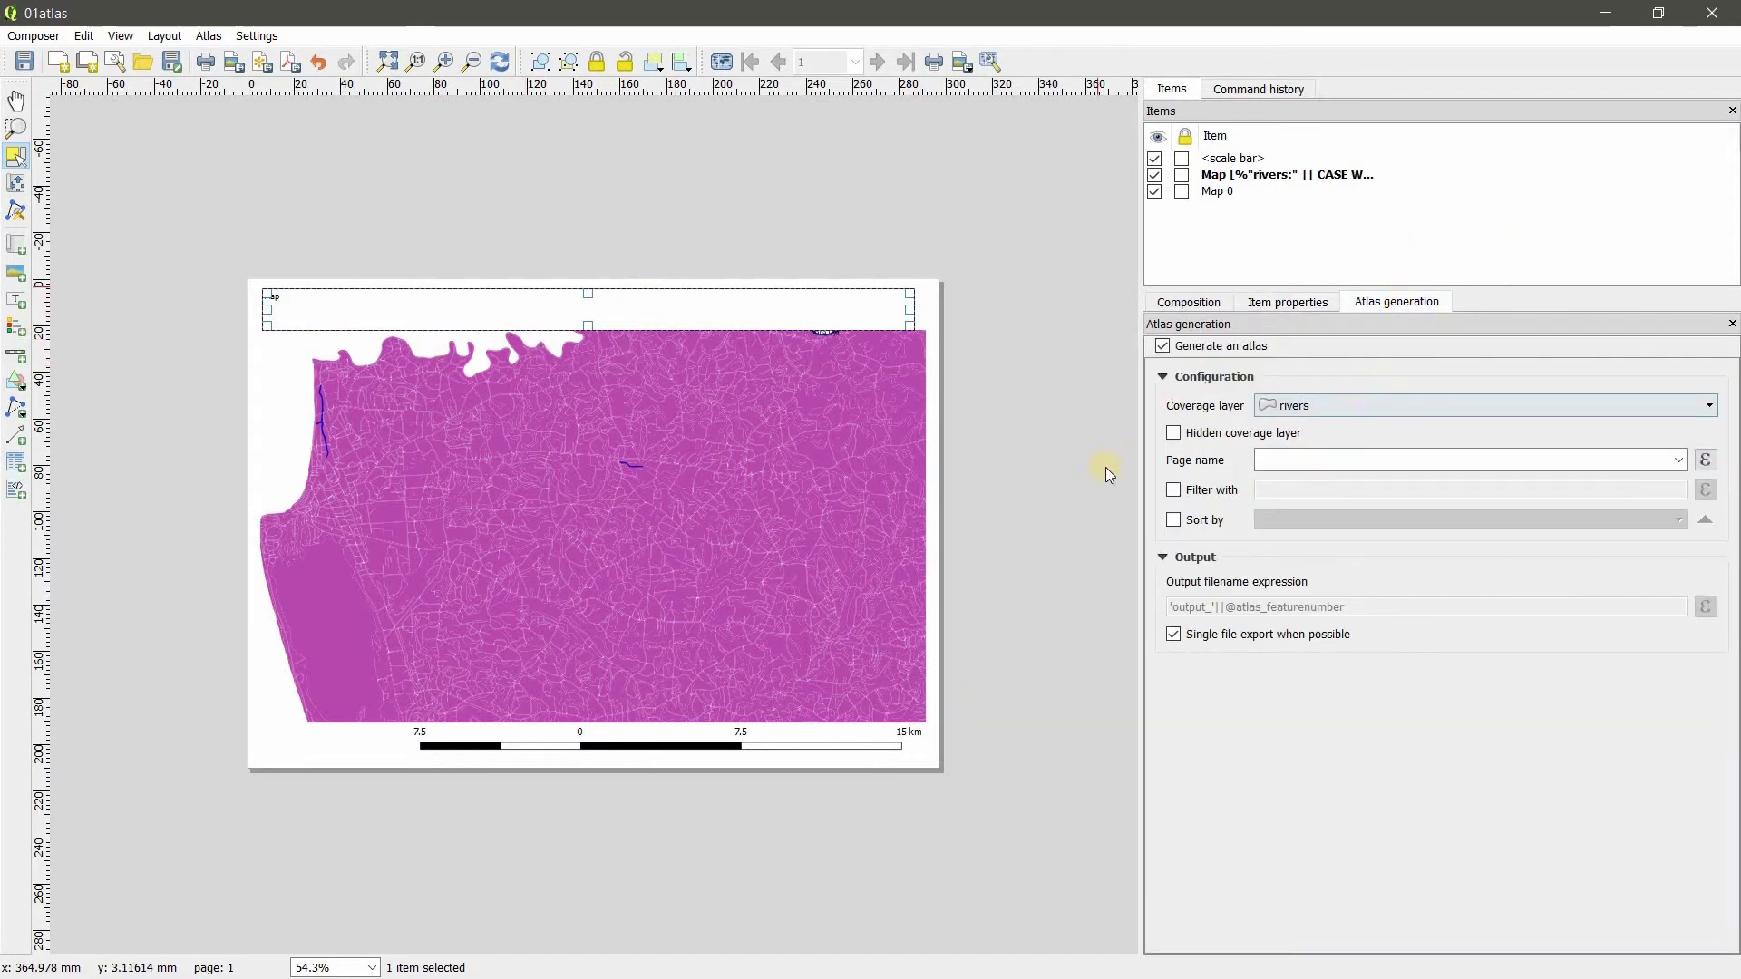
Make Map 0 atlas-controlled at a fixed 1:100000 scale, and nudge the scale bar slightly lower
left_click(1287, 303)
left_click(1217, 191)
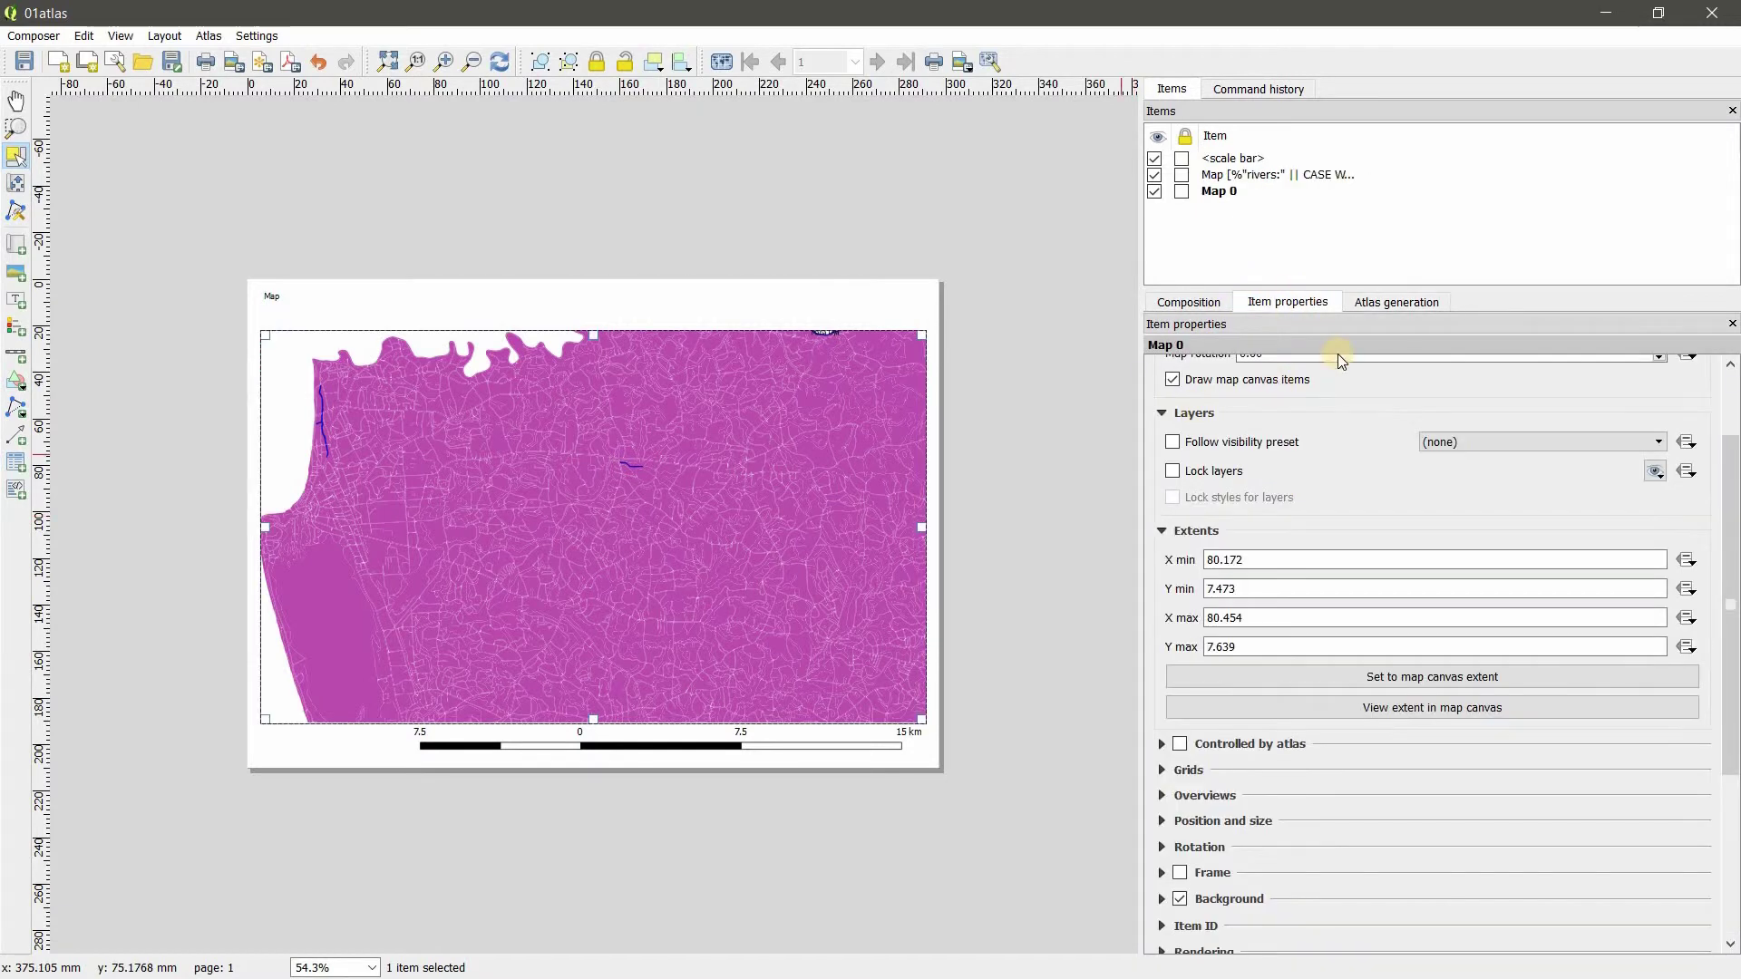
left_click(871, 408)
scroll(824, 404, "up", 2)
scroll(822, 402, "down", 4)
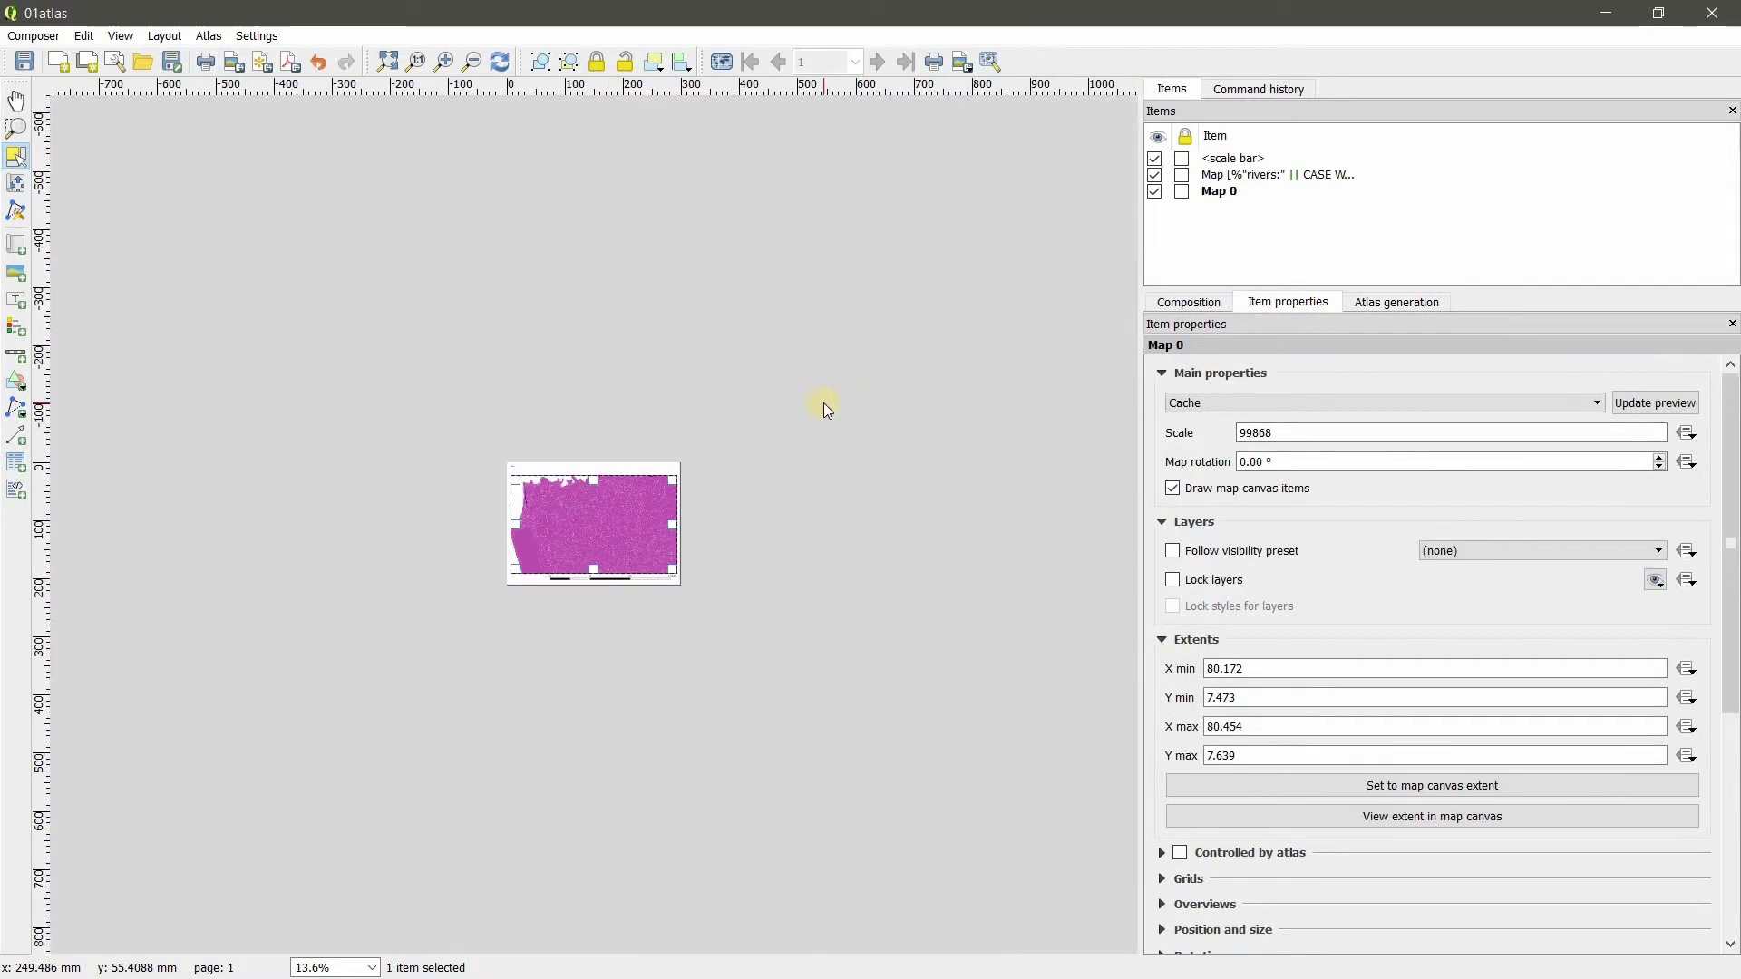
scroll(797, 427, "up", 2)
scroll(727, 460, "up", 1)
scroll(727, 460, "down", 1)
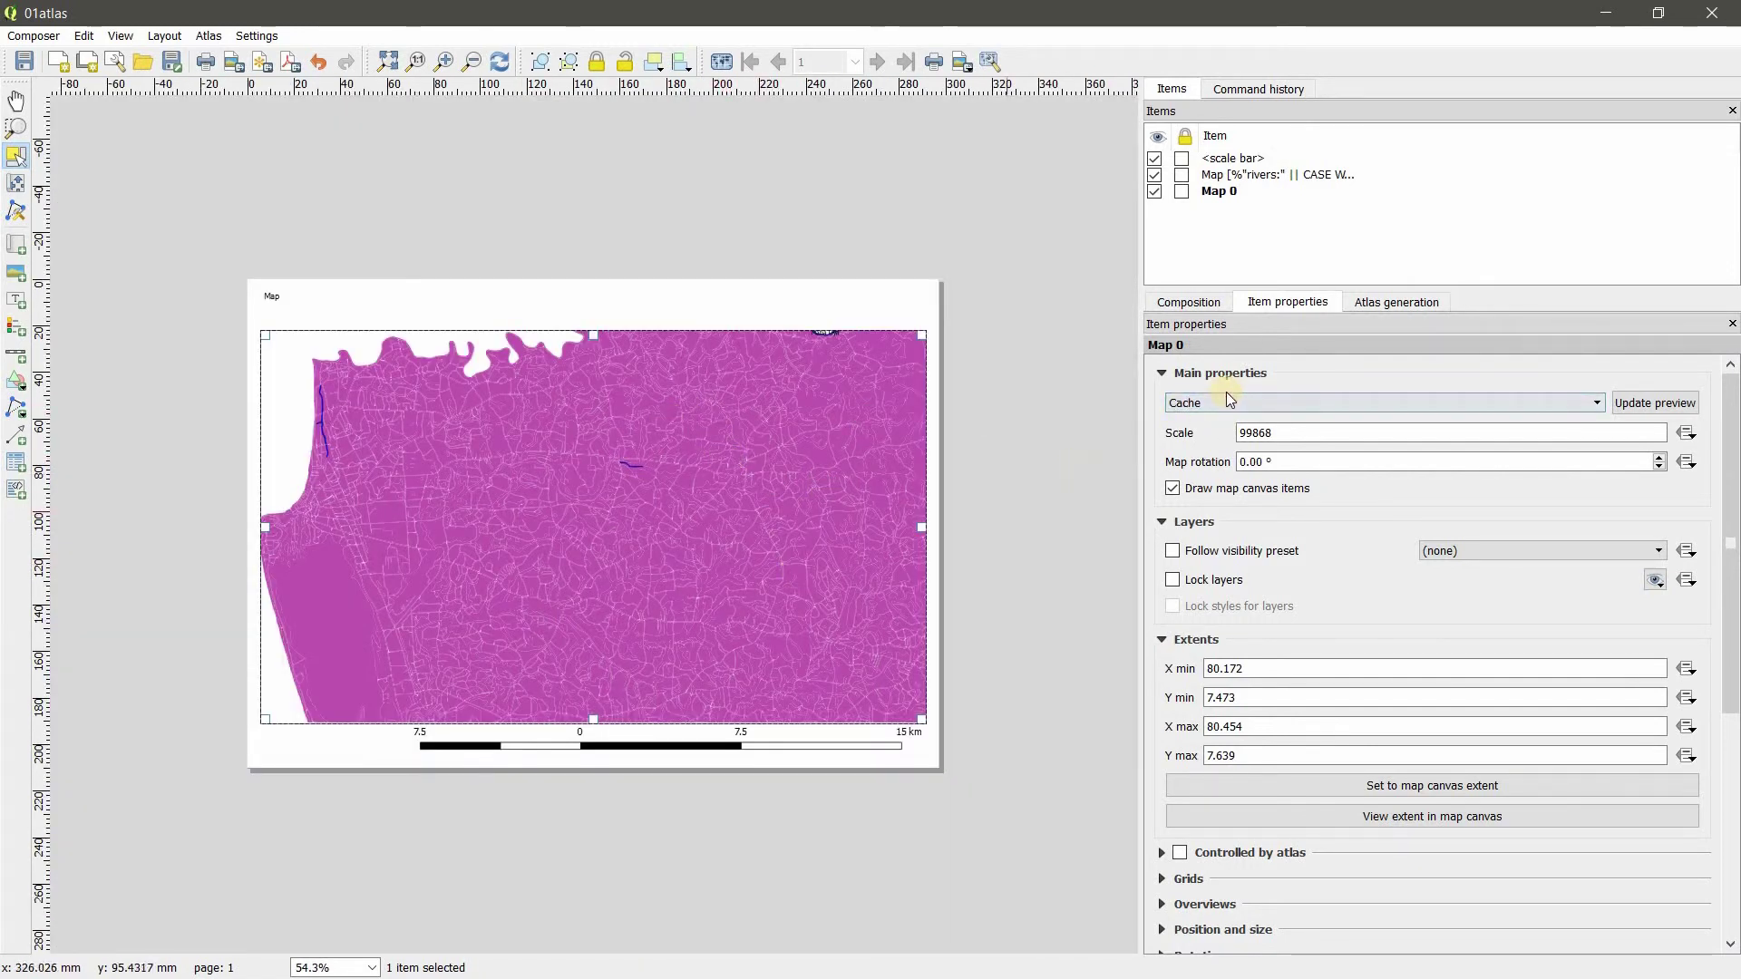
left_click(1266, 431)
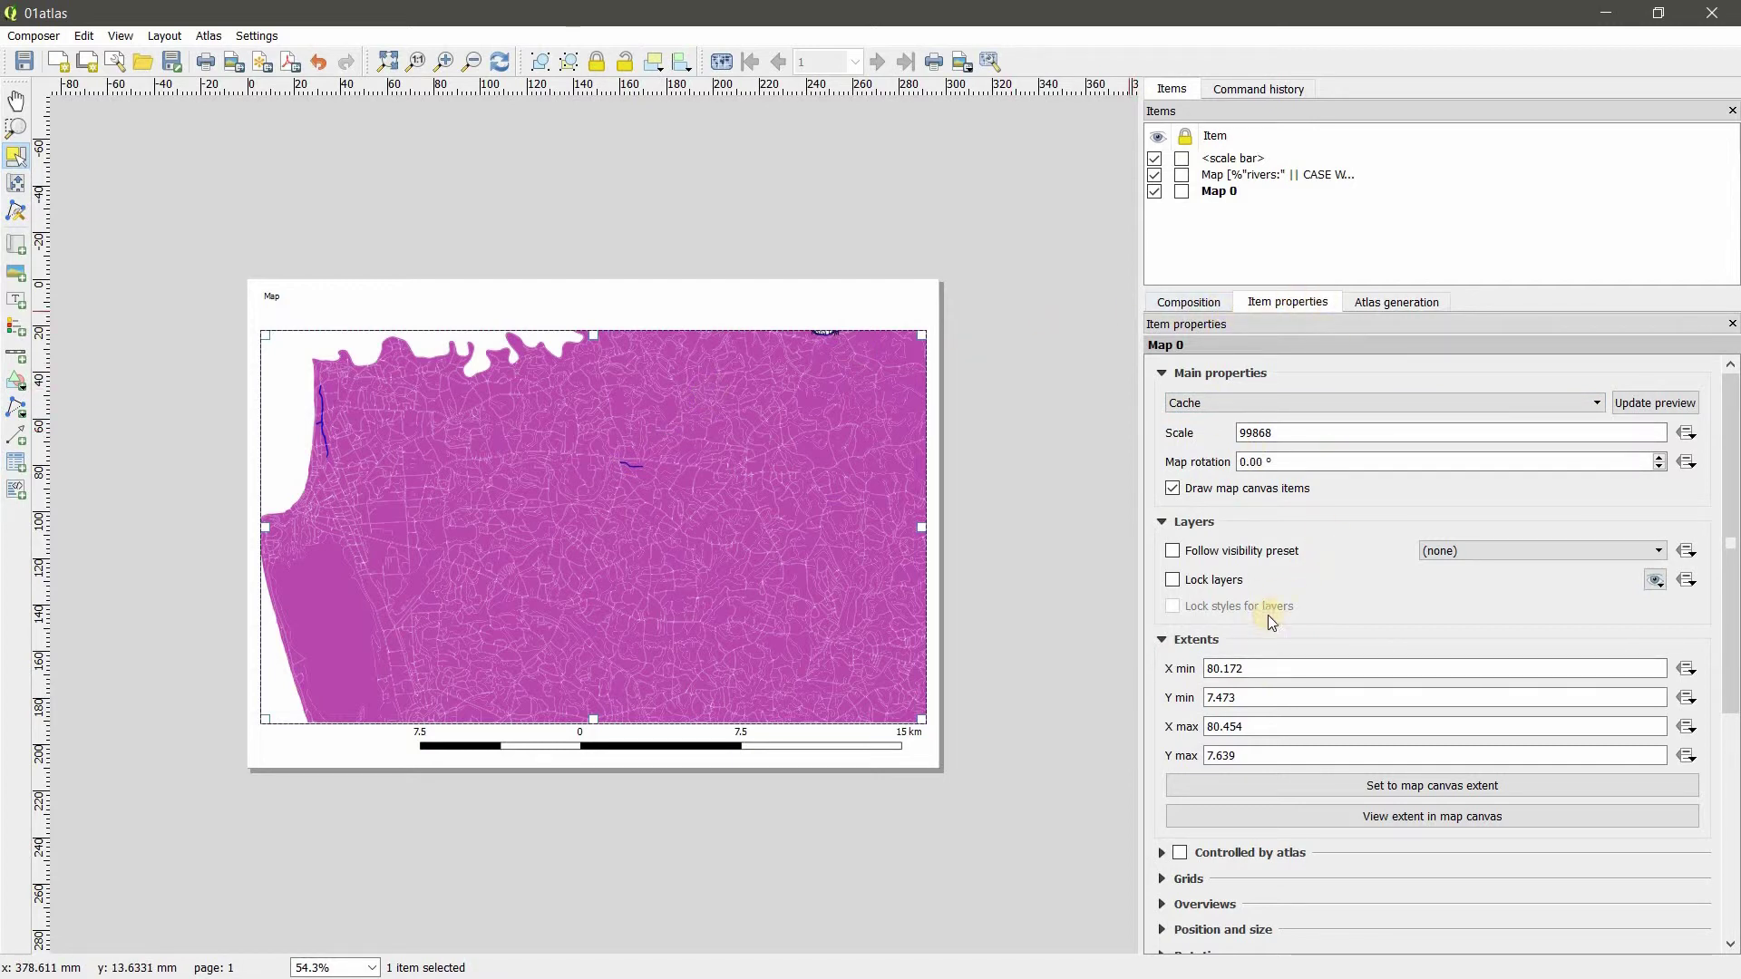
left_click(1180, 853)
scroll(1204, 899, "down", 1)
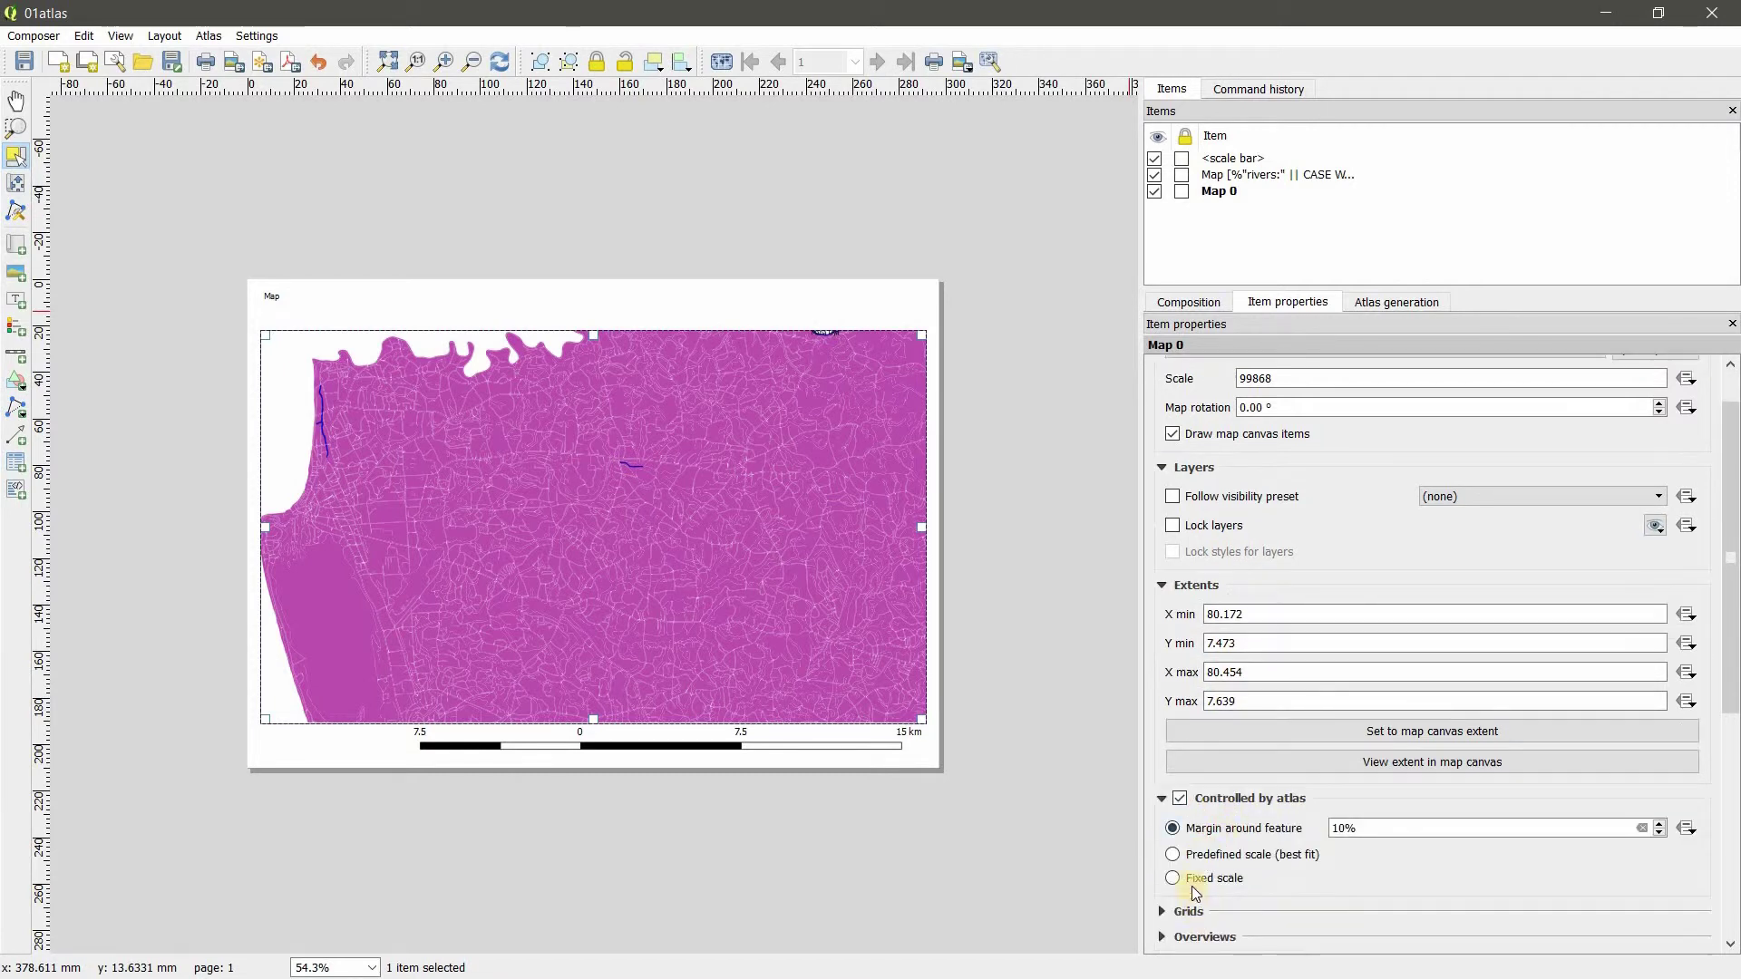
left_click(1184, 881)
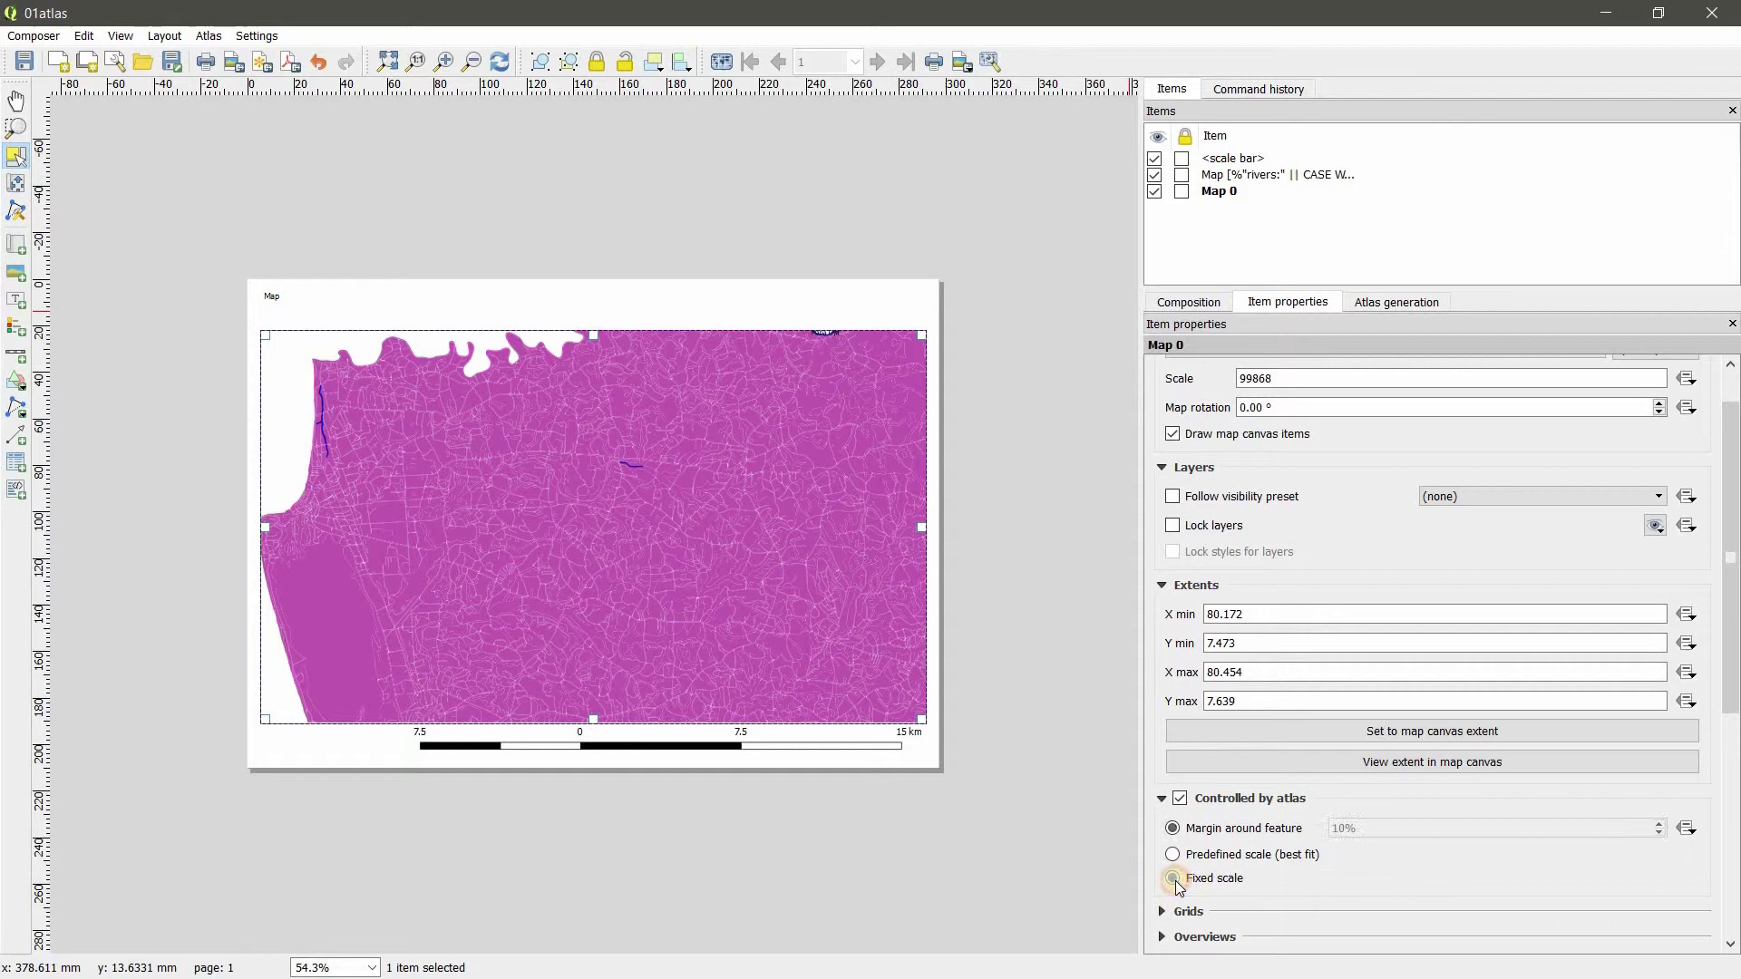
double_click(1321, 379)
type("00000")
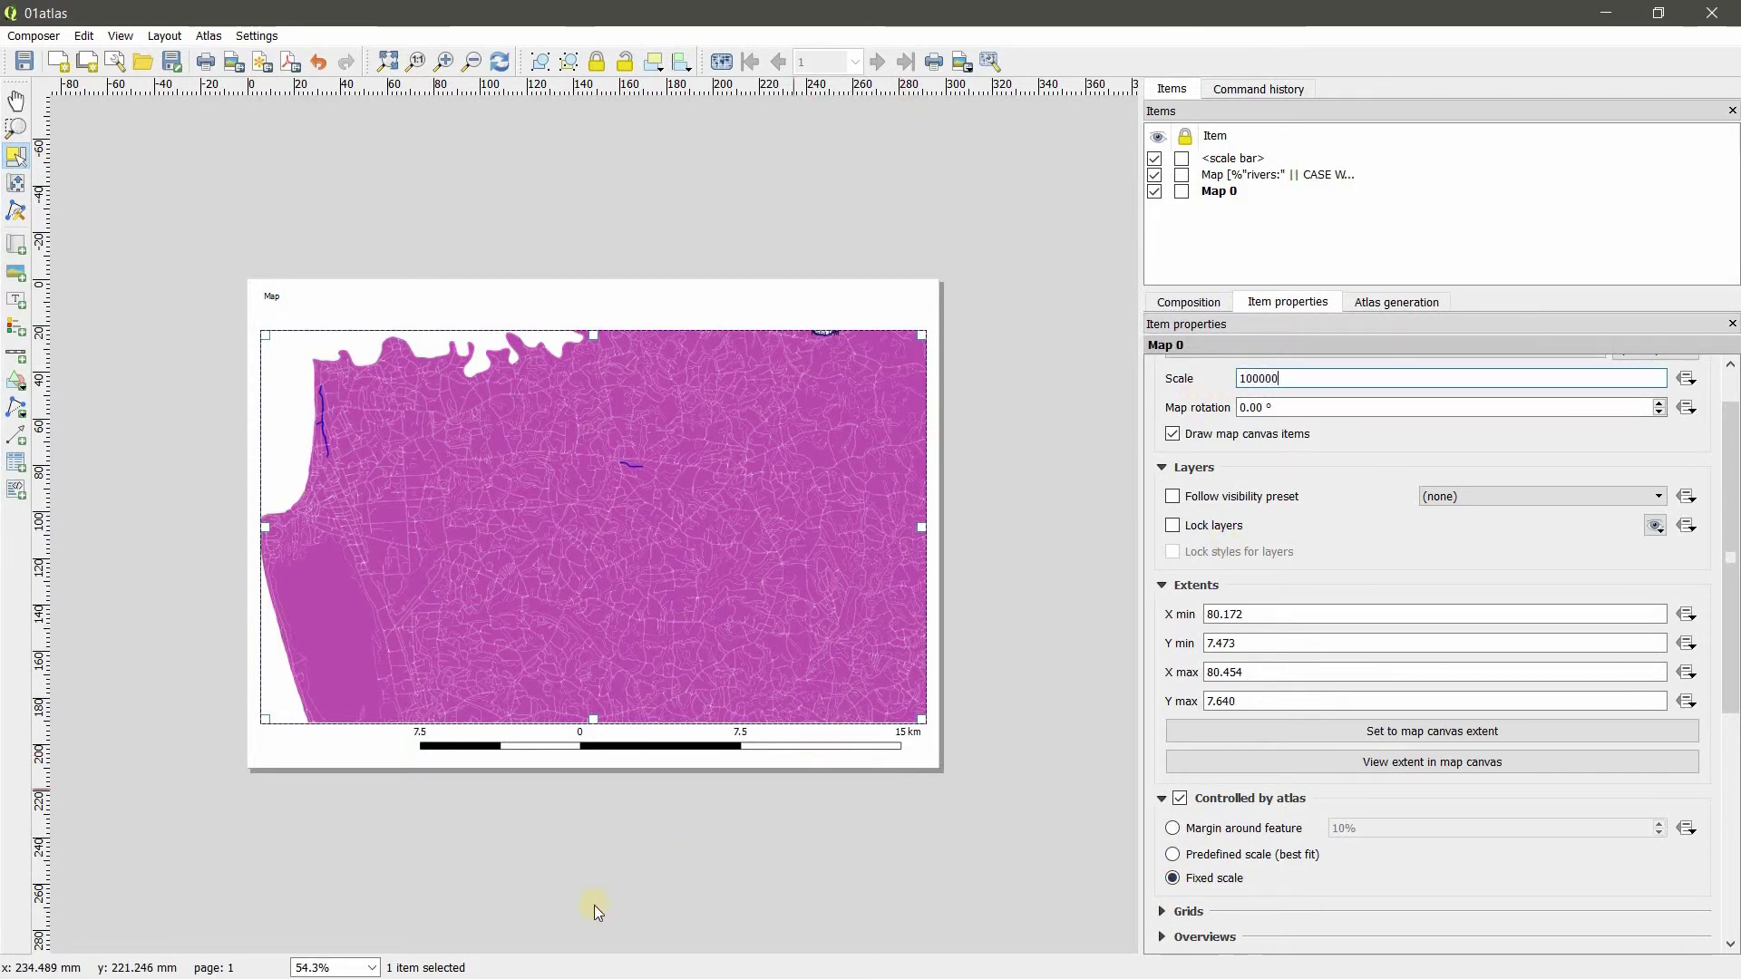
left_click_drag(718, 738, 714, 743)
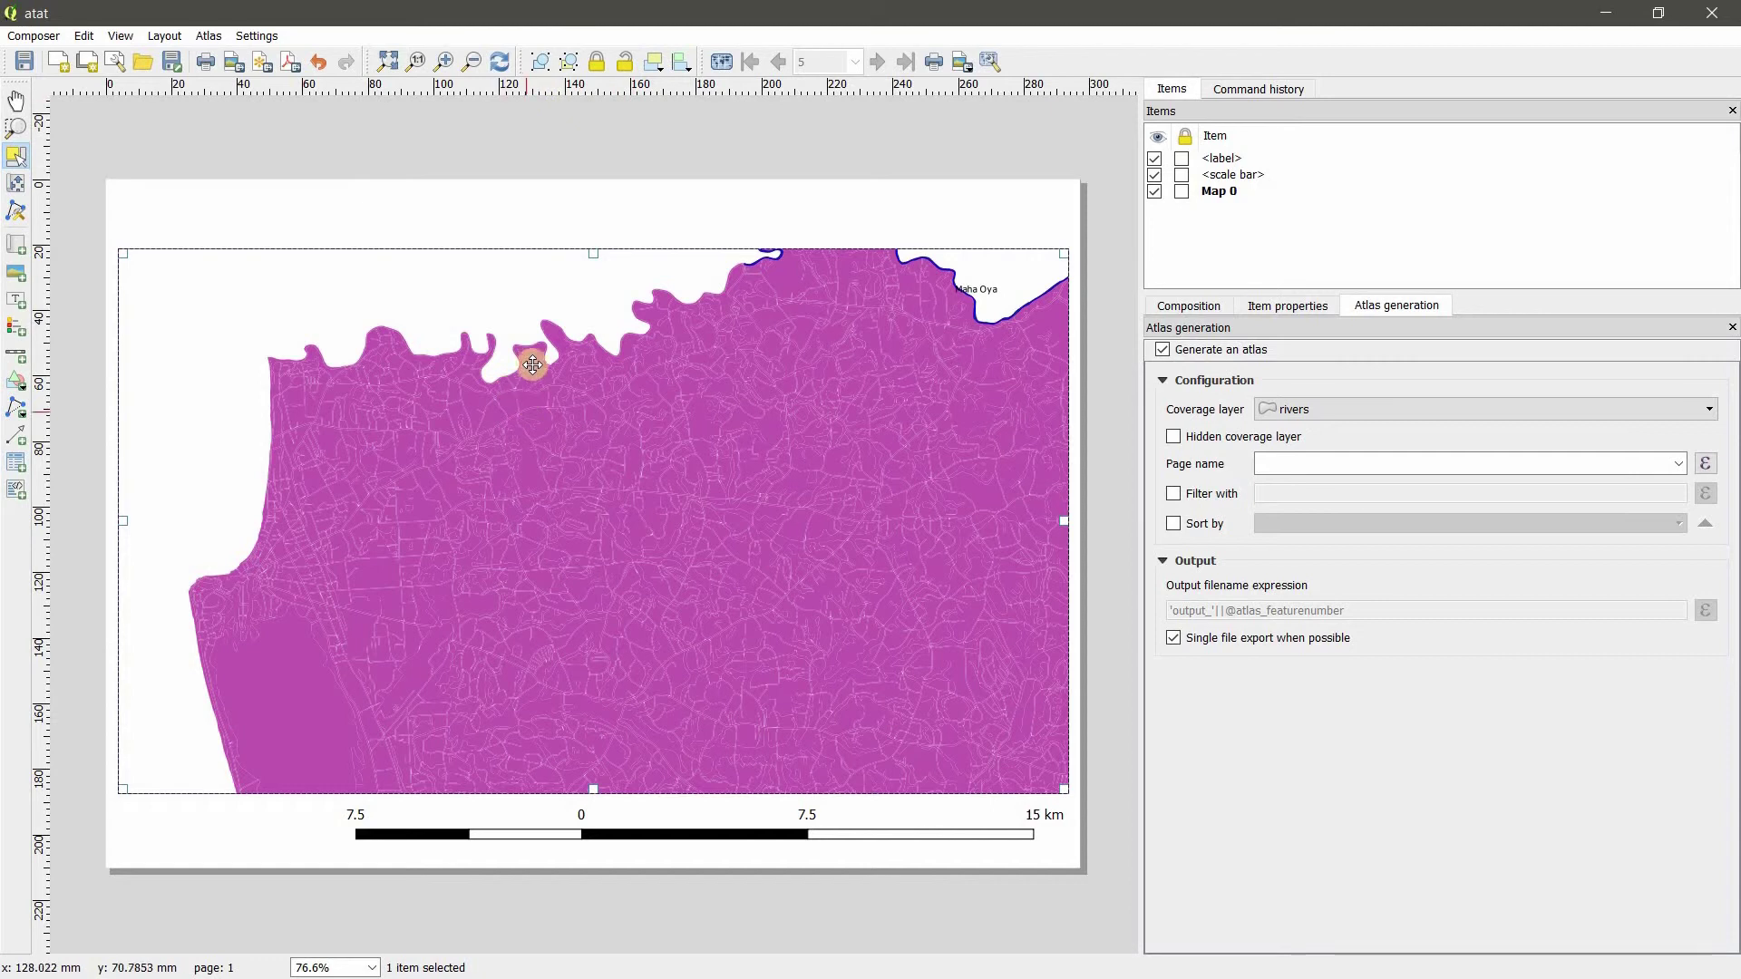
Turn on the atlas preview and step back from feature 5 to feature 4 of 56
left_click(207, 36)
left_click(220, 64)
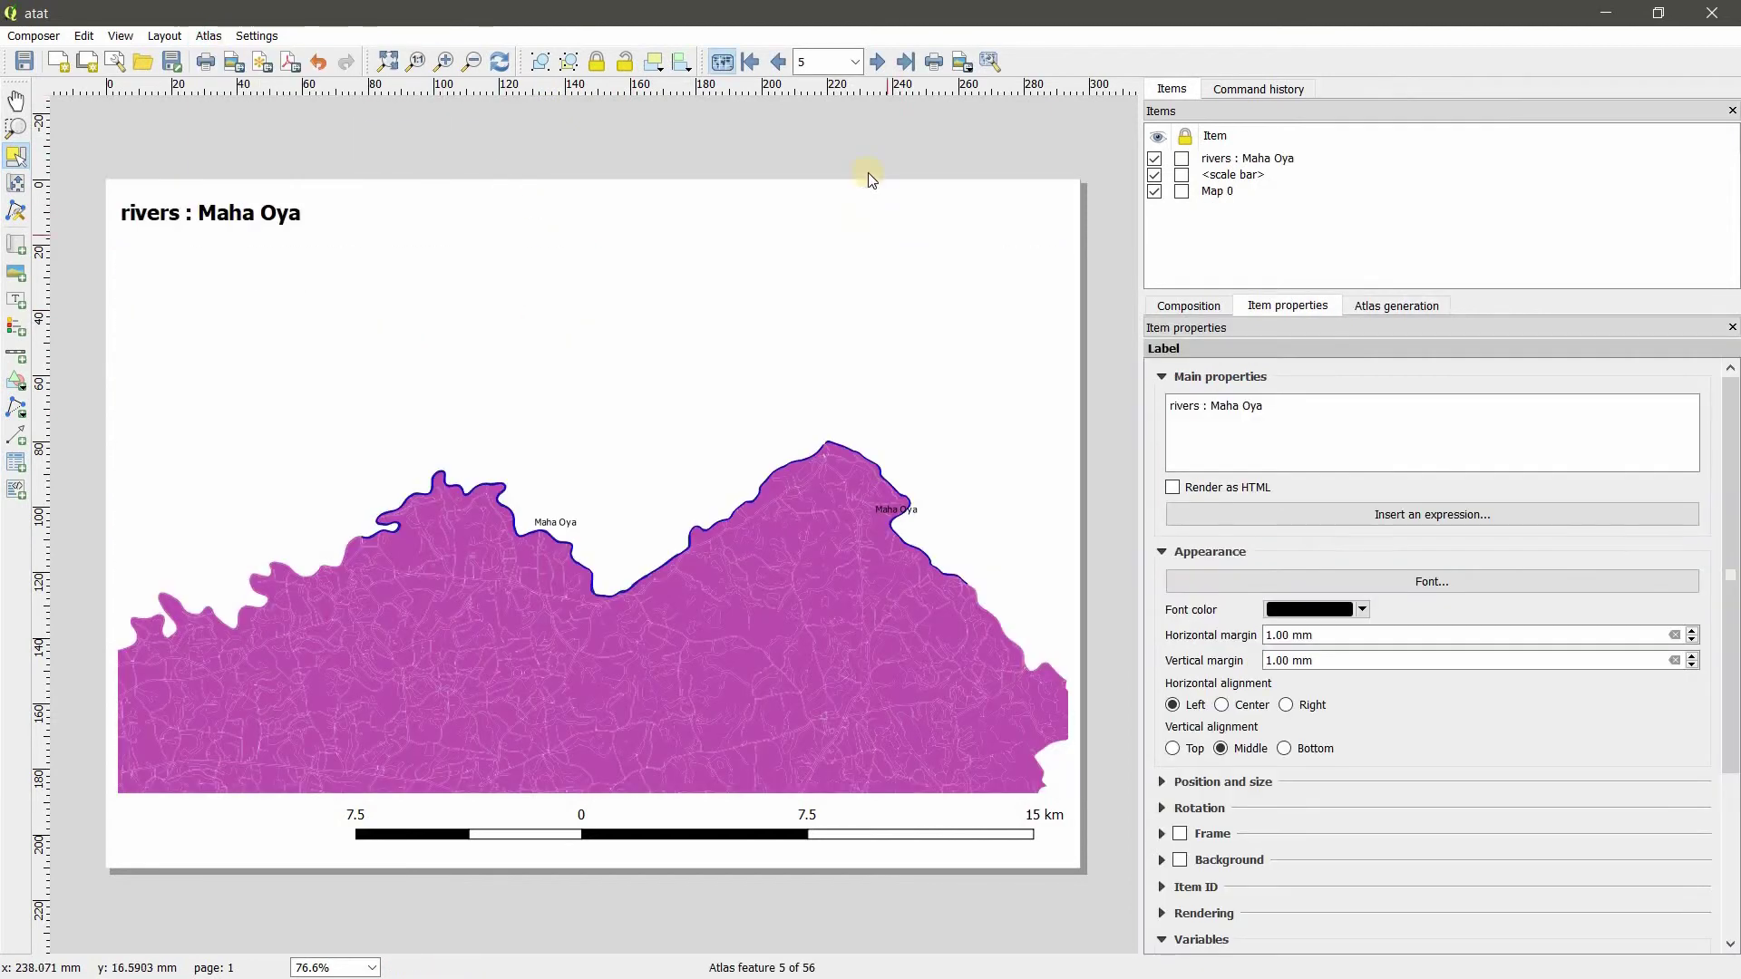
left_click(795, 63)
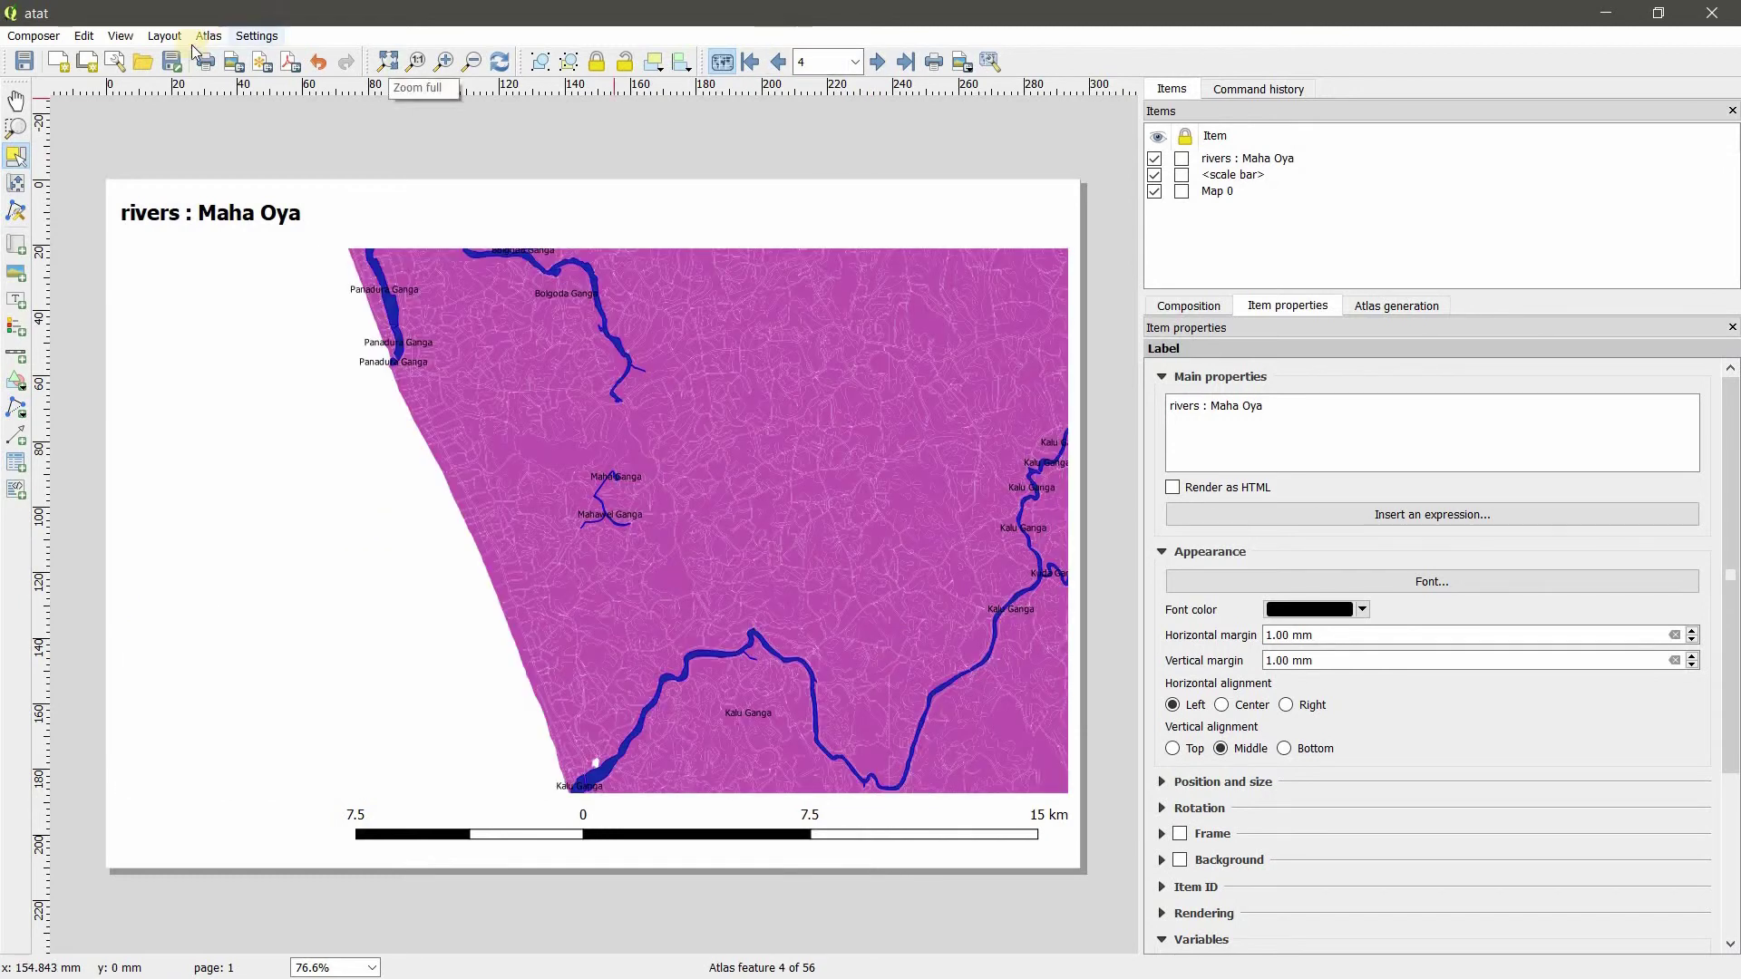
left_click(208, 35)
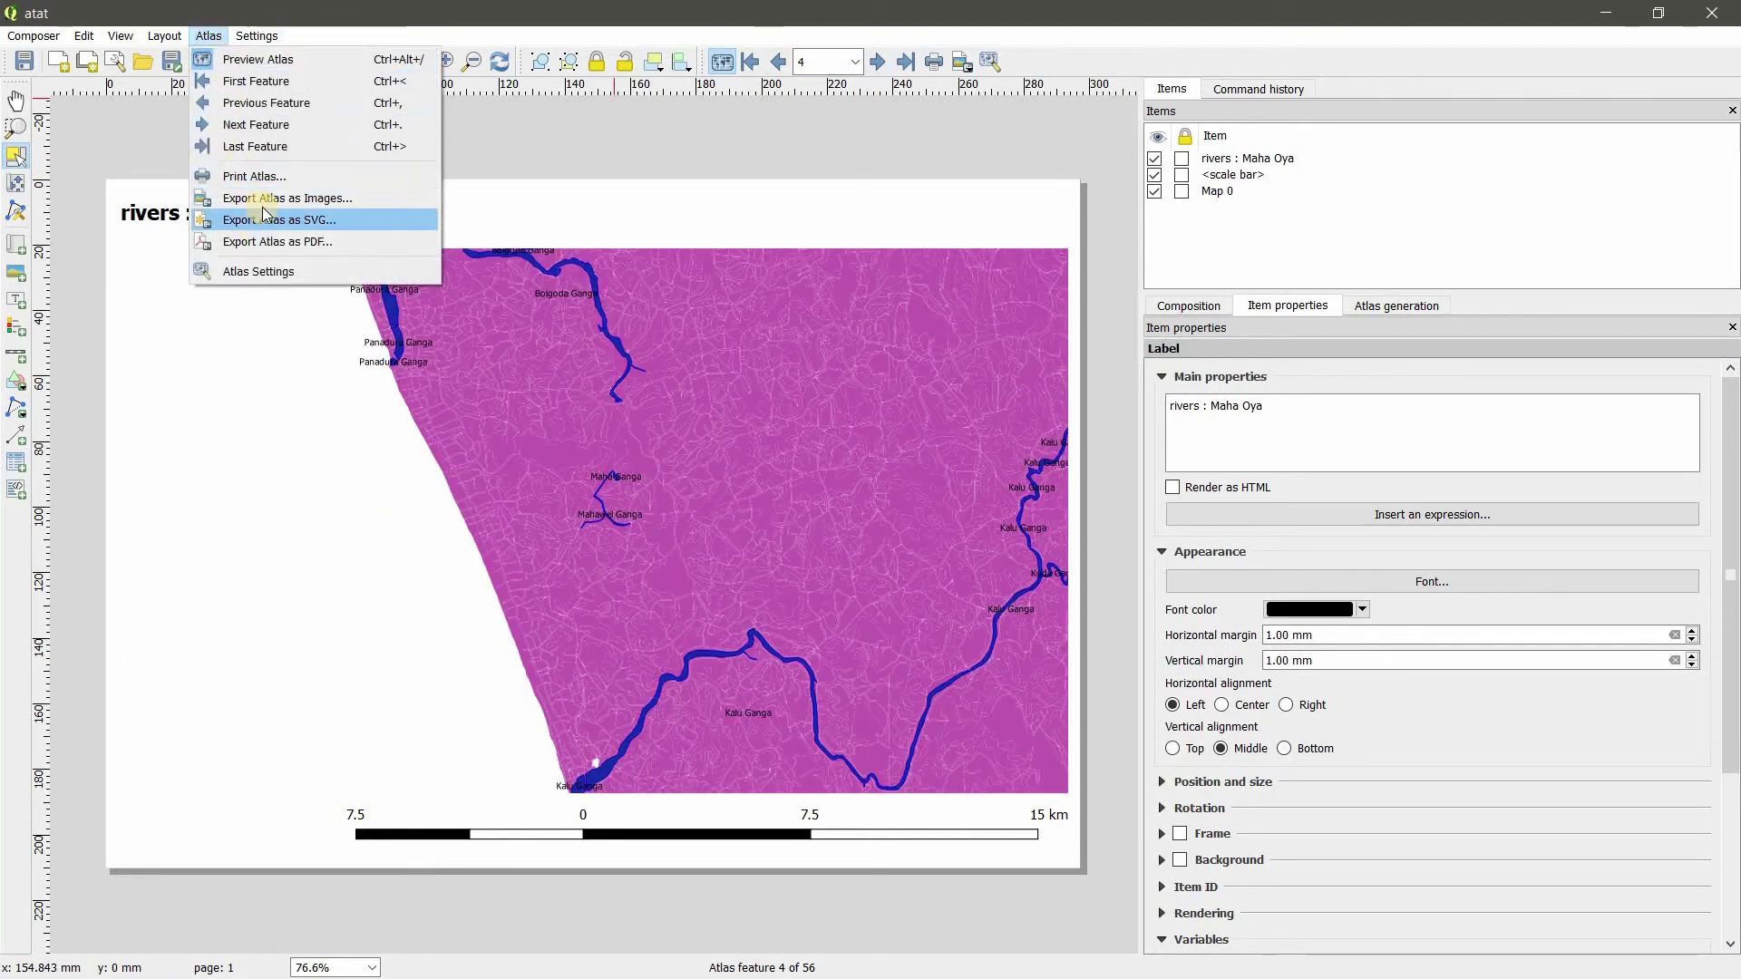
Export the atlas to a PDF named 'atlas' on the Desktop and open that file
left_click(271, 245)
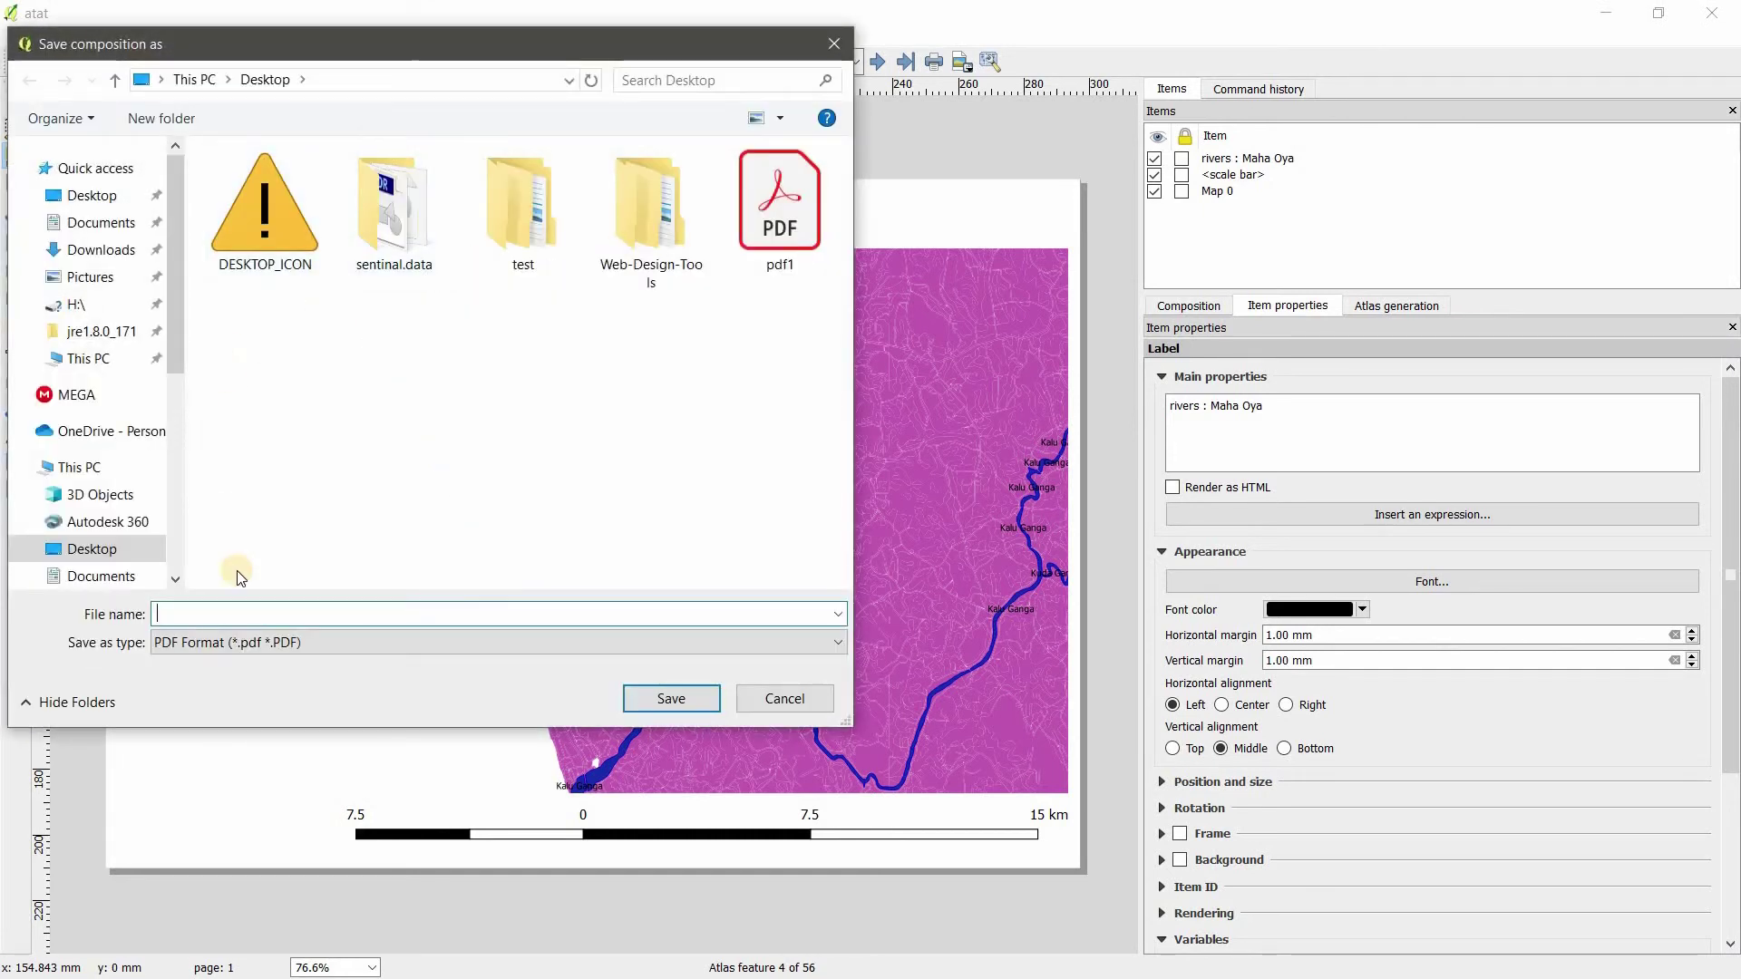
type("a")
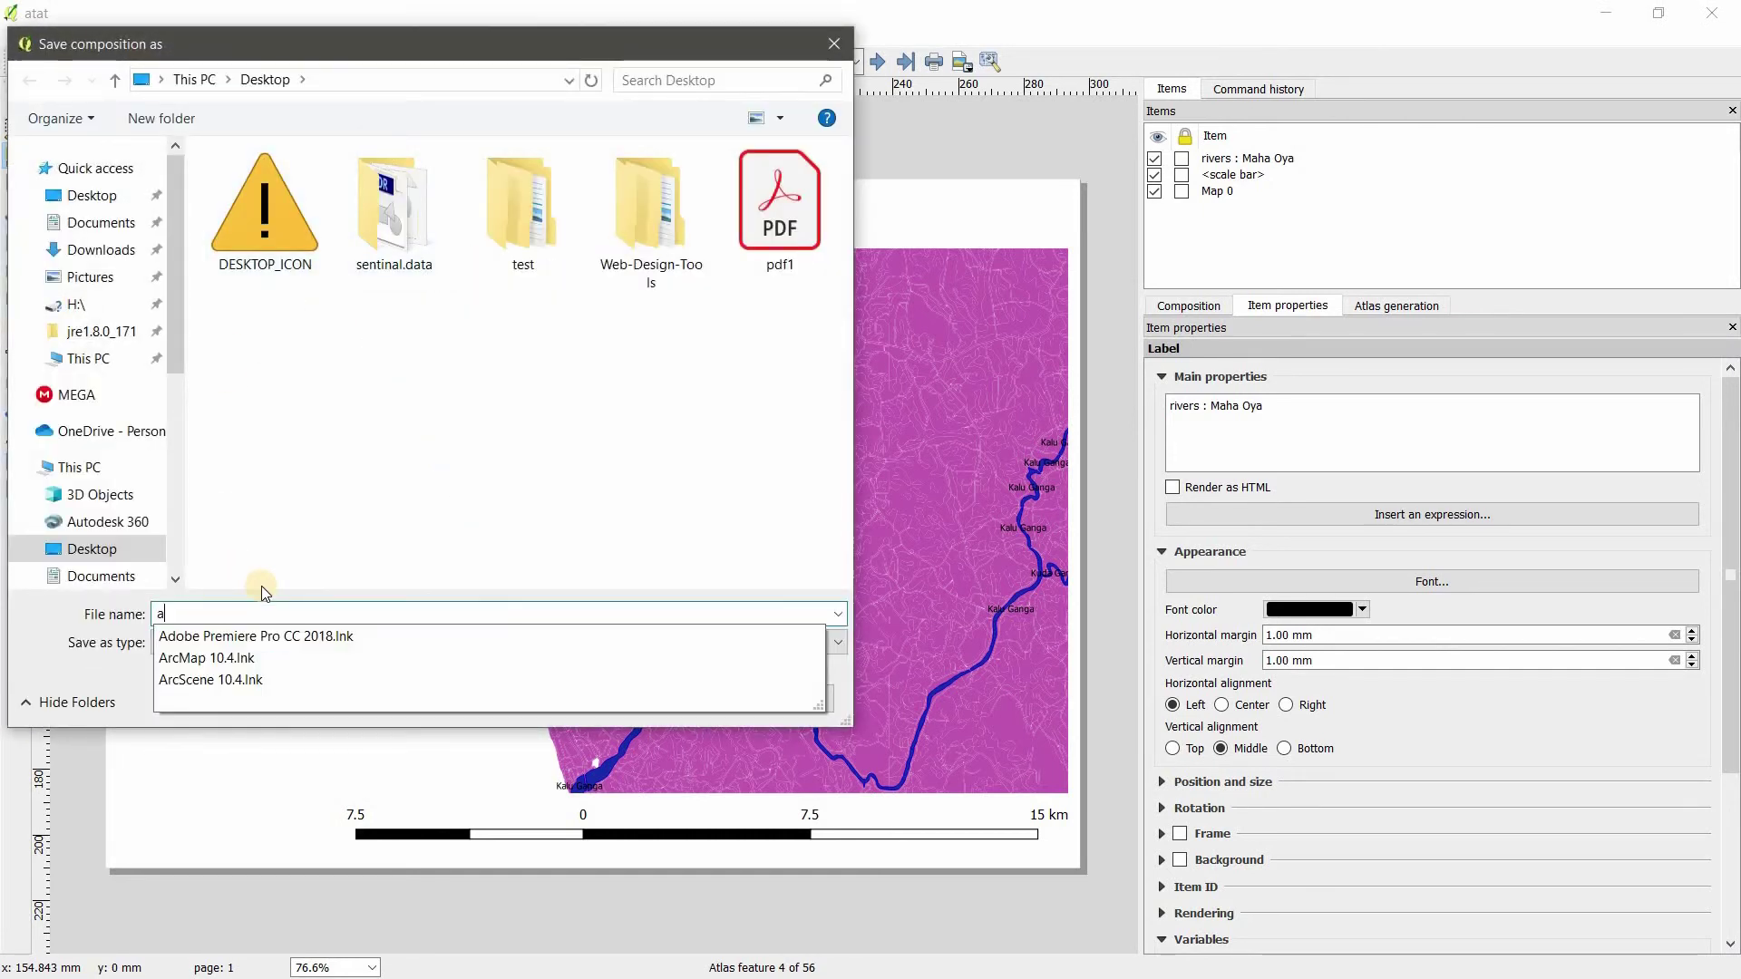
type("r")
key("BackSpace")
type("tlas")
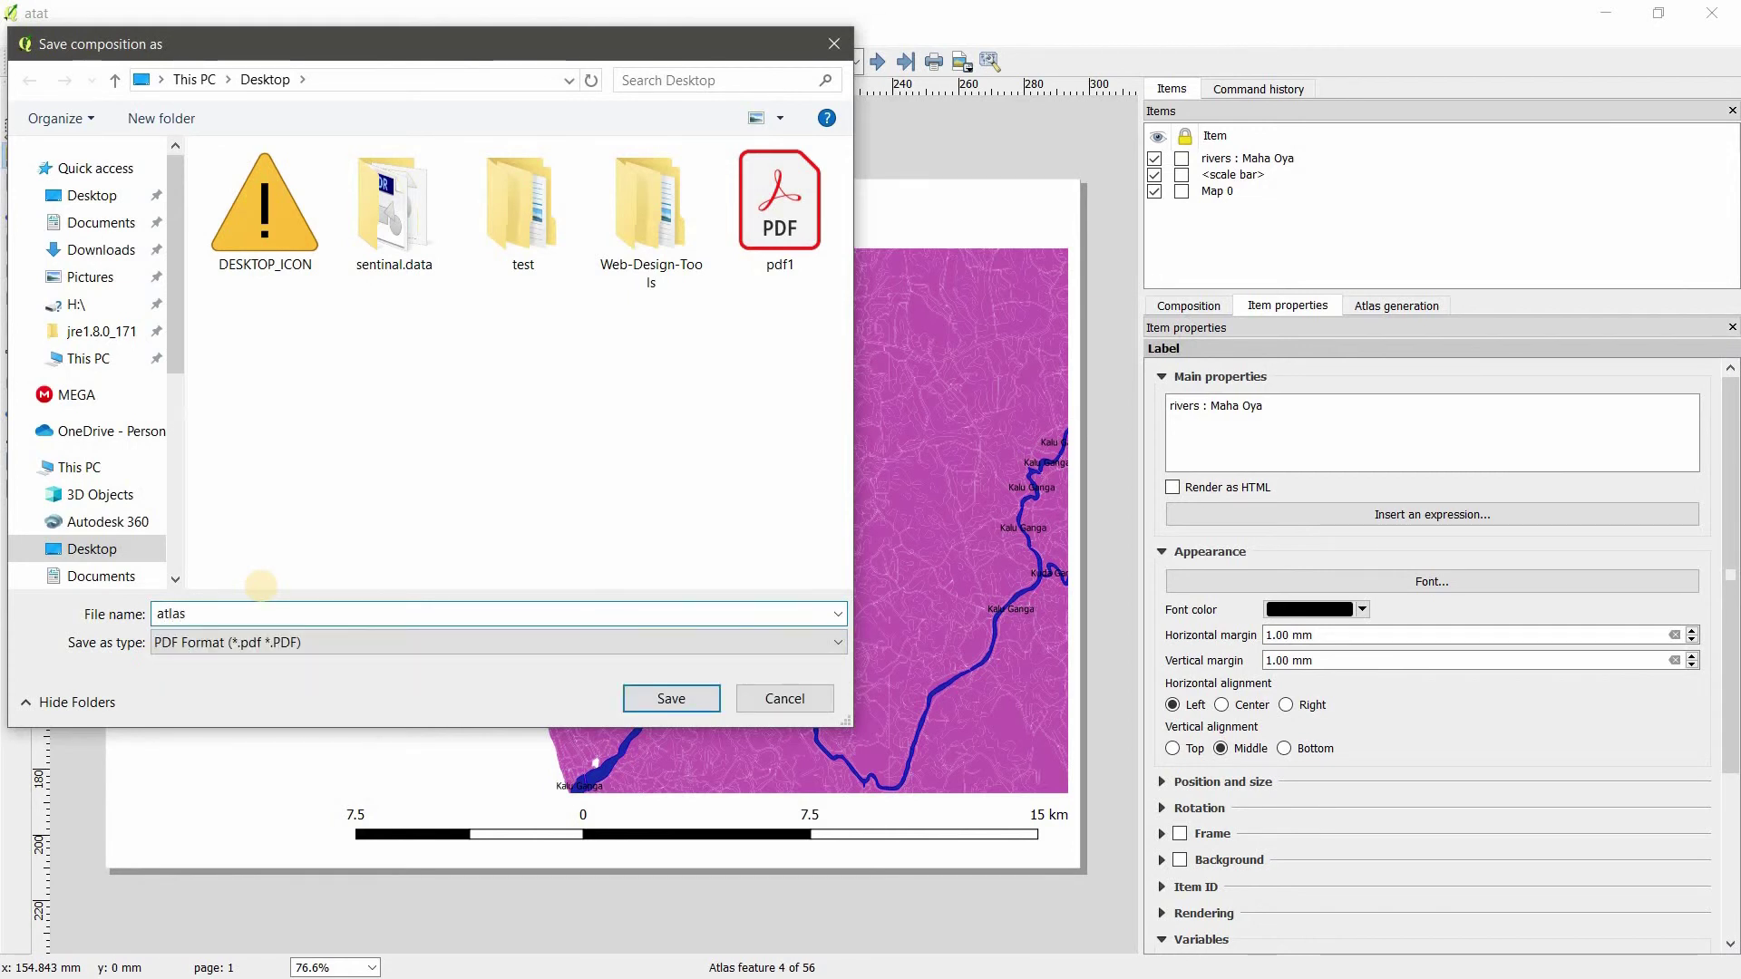
key("Return")
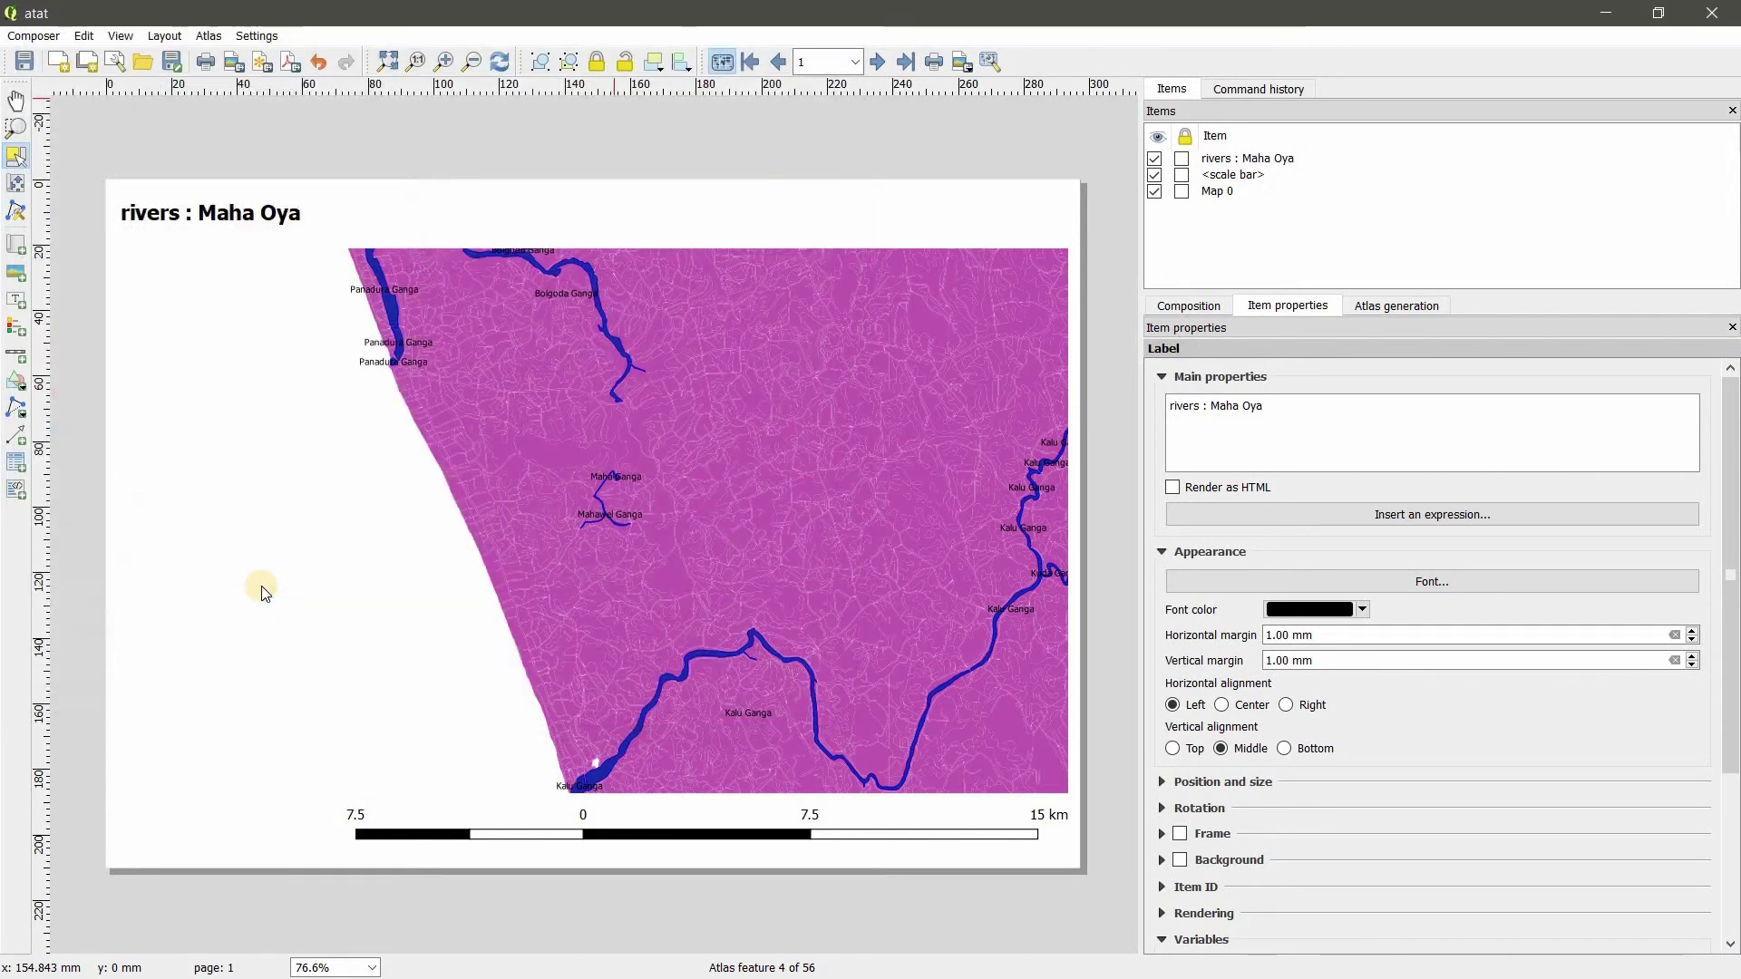
left_click(1618, 14)
double_click(214, 48)
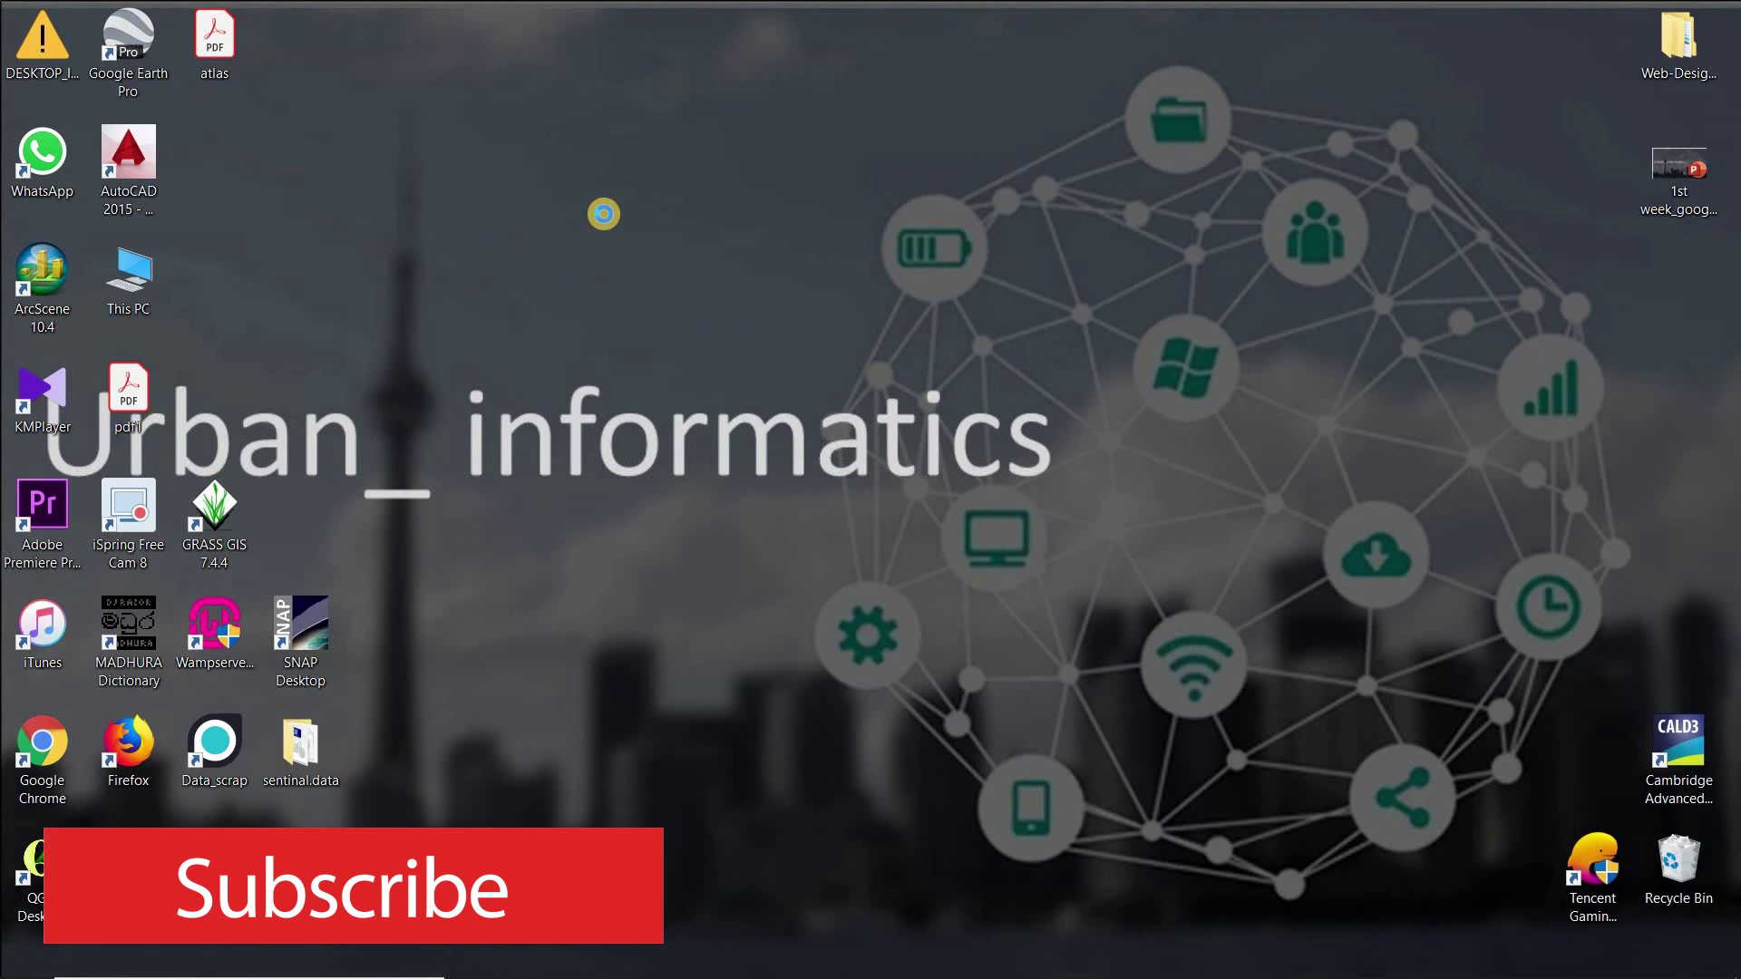
Show the desktop's Sort by options for arranging icons
right_click(603, 214)
mouse_move(611, 224)
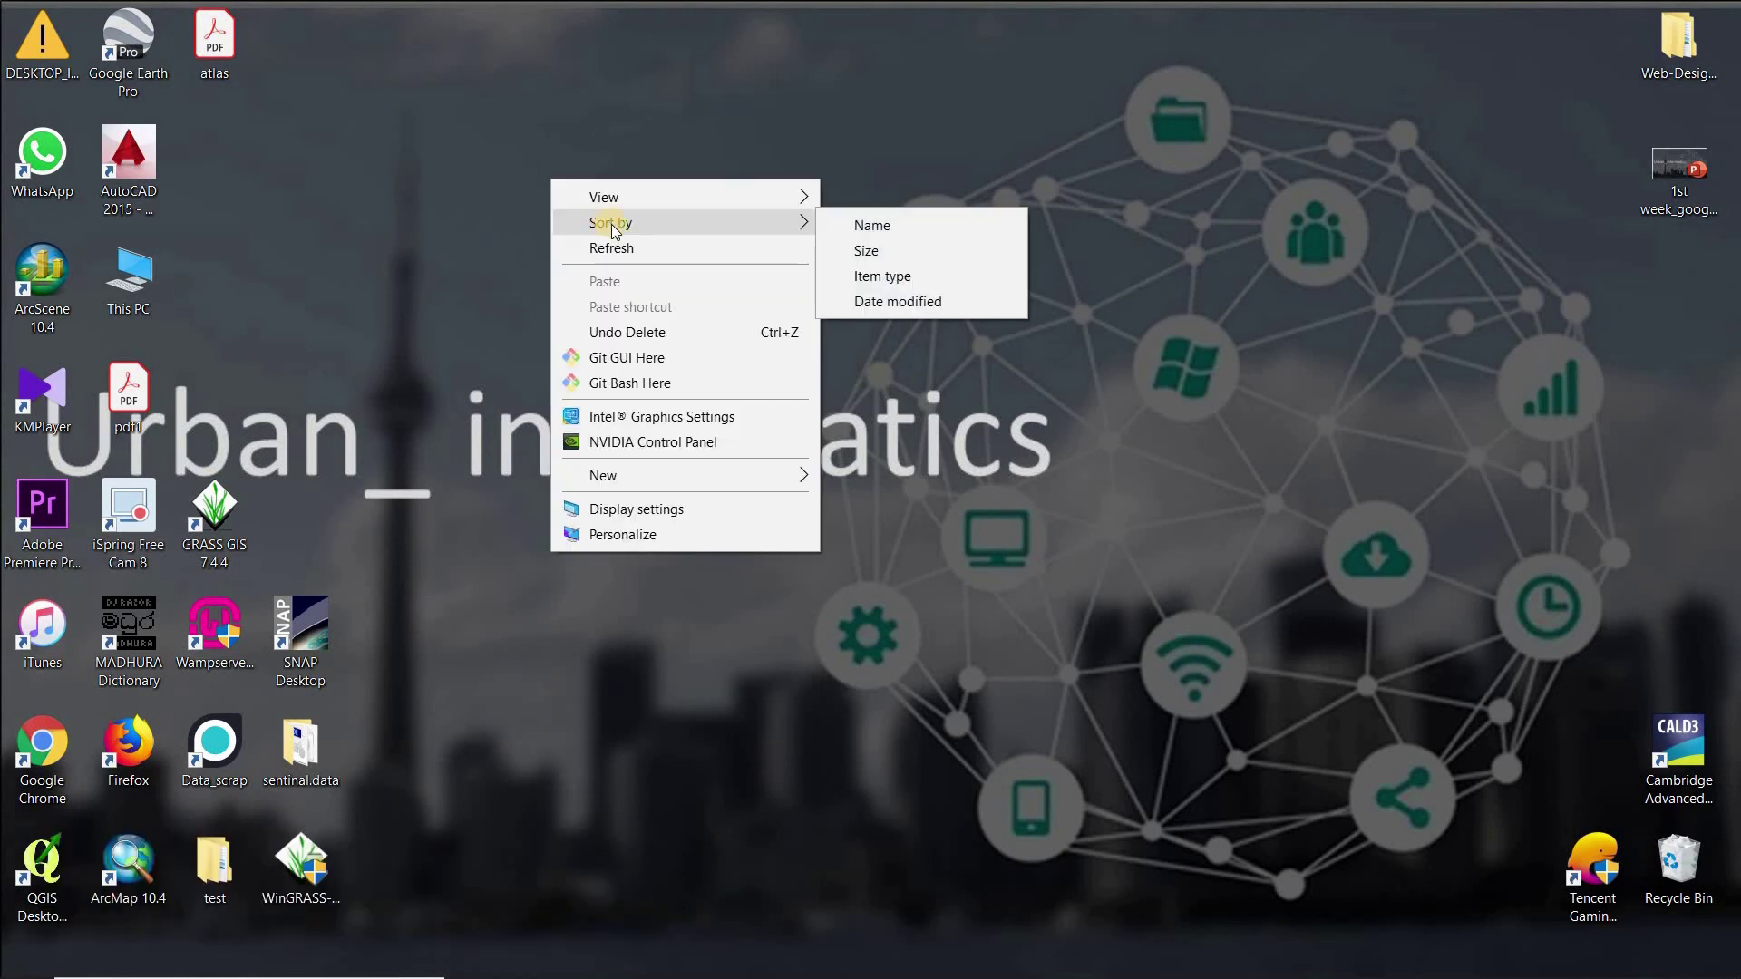